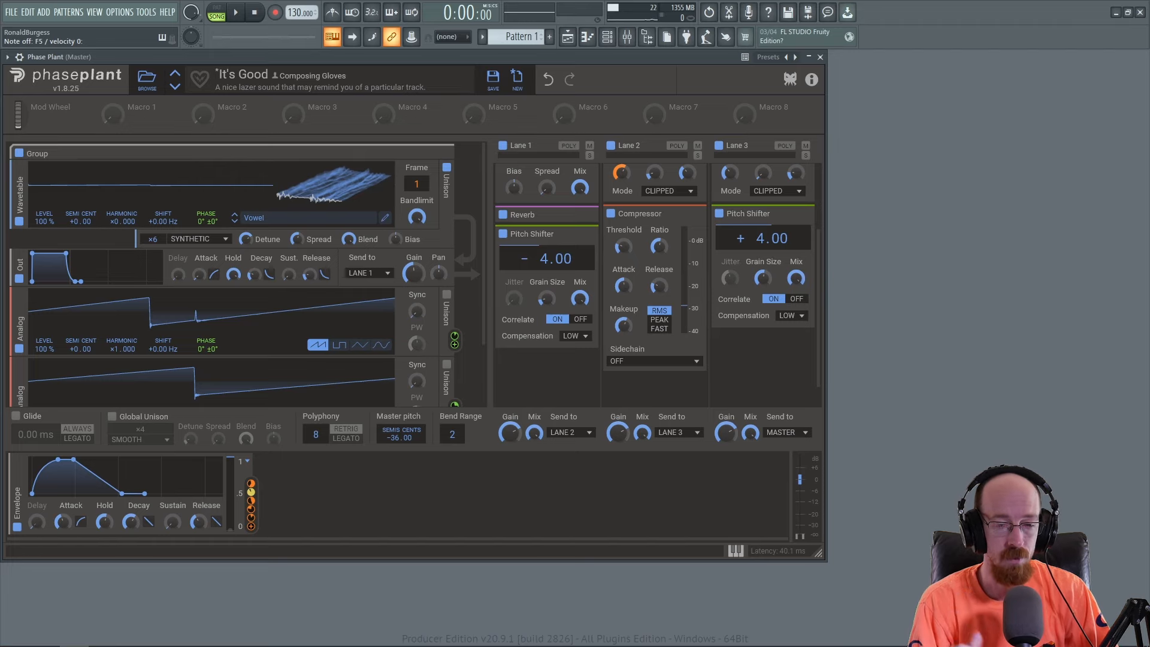
left_click_drag(476, 60, 737, 60)
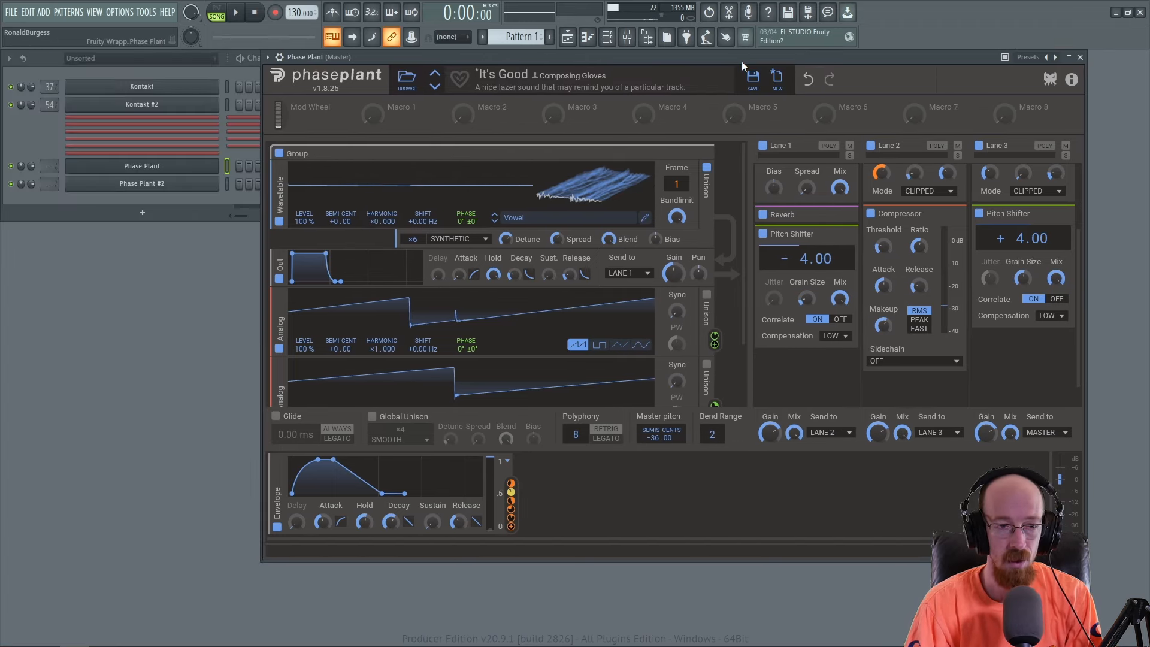
left_click(192, 184)
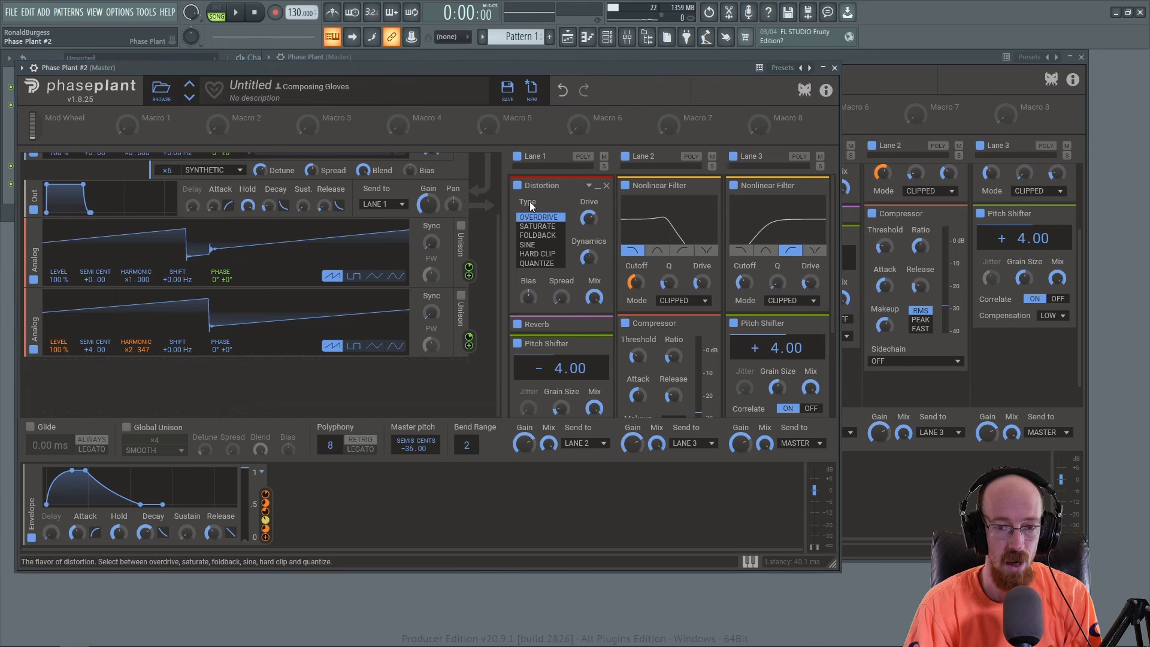
left_click(834, 68)
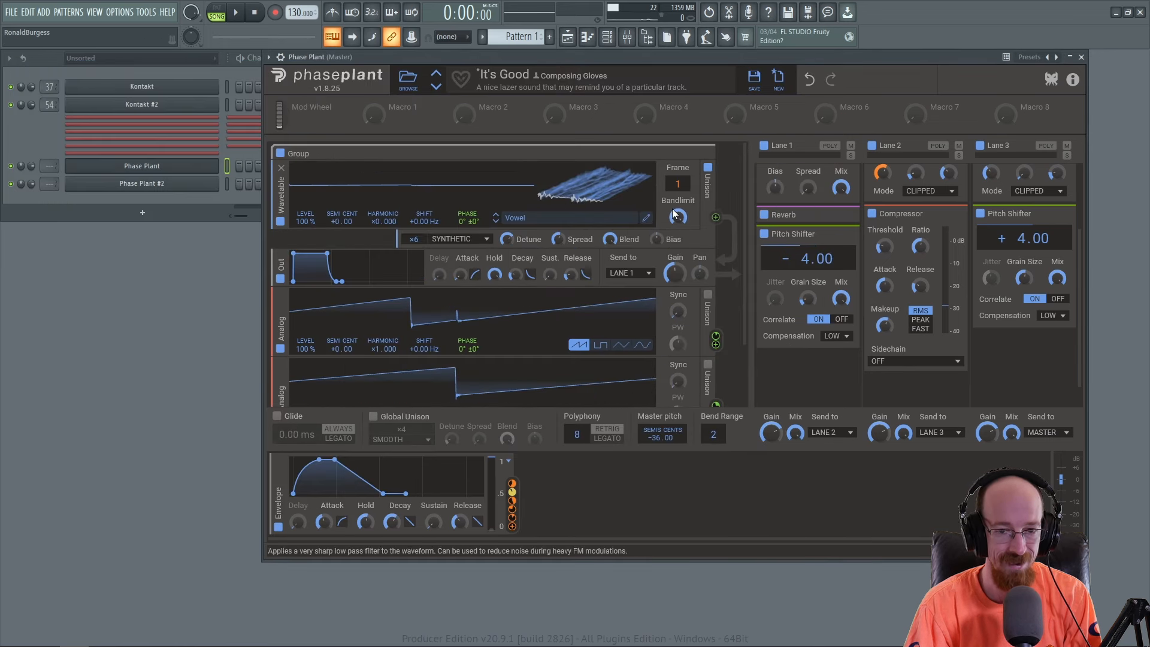
left_click_drag(641, 58, 380, 59)
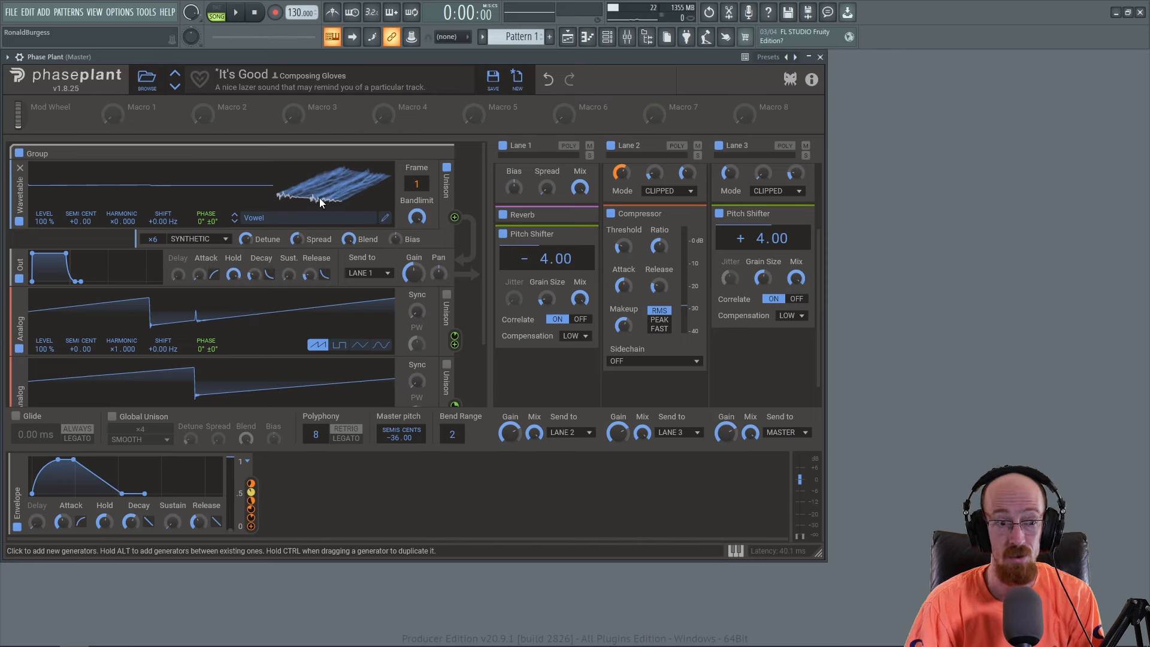
Compare the patch with the generator group and both Analog oscillators switched off and on again.
left_click(19, 154)
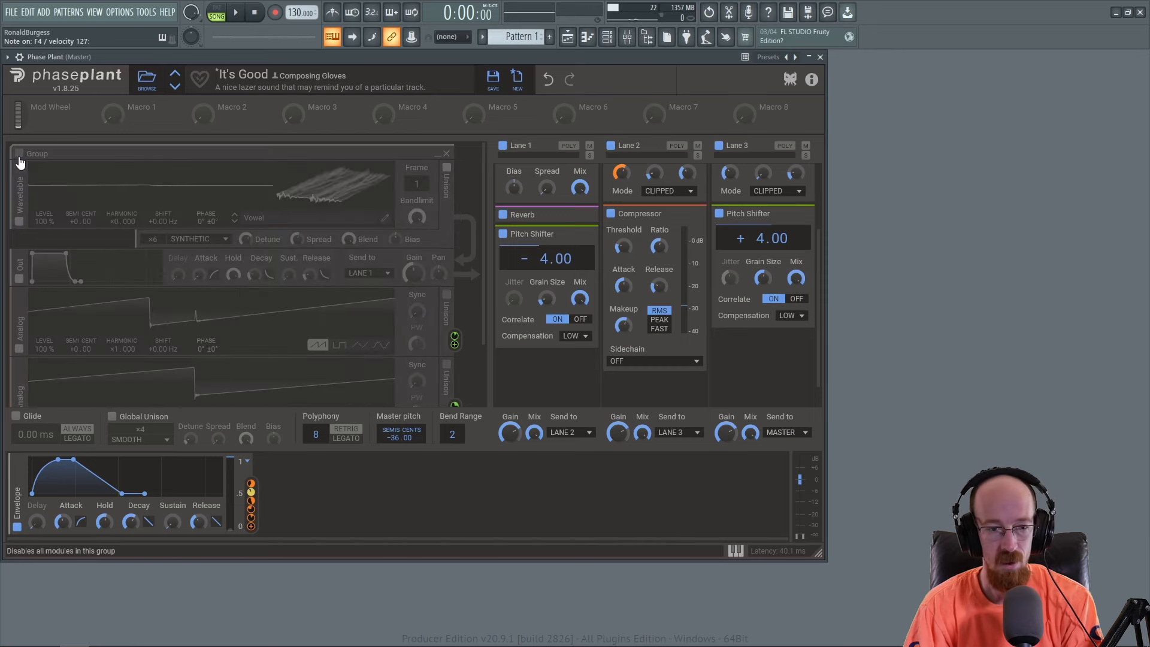
left_click(19, 154)
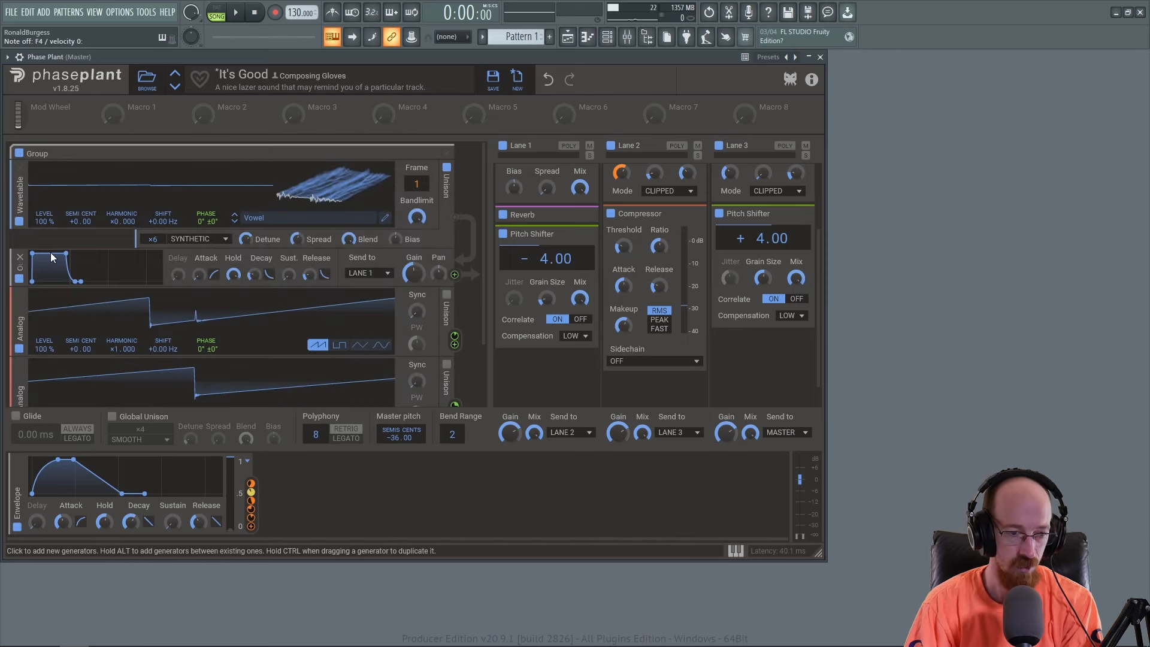
scroll(30, 322, "down", 1)
left_click(19, 352)
scroll(125, 315, "up", 1)
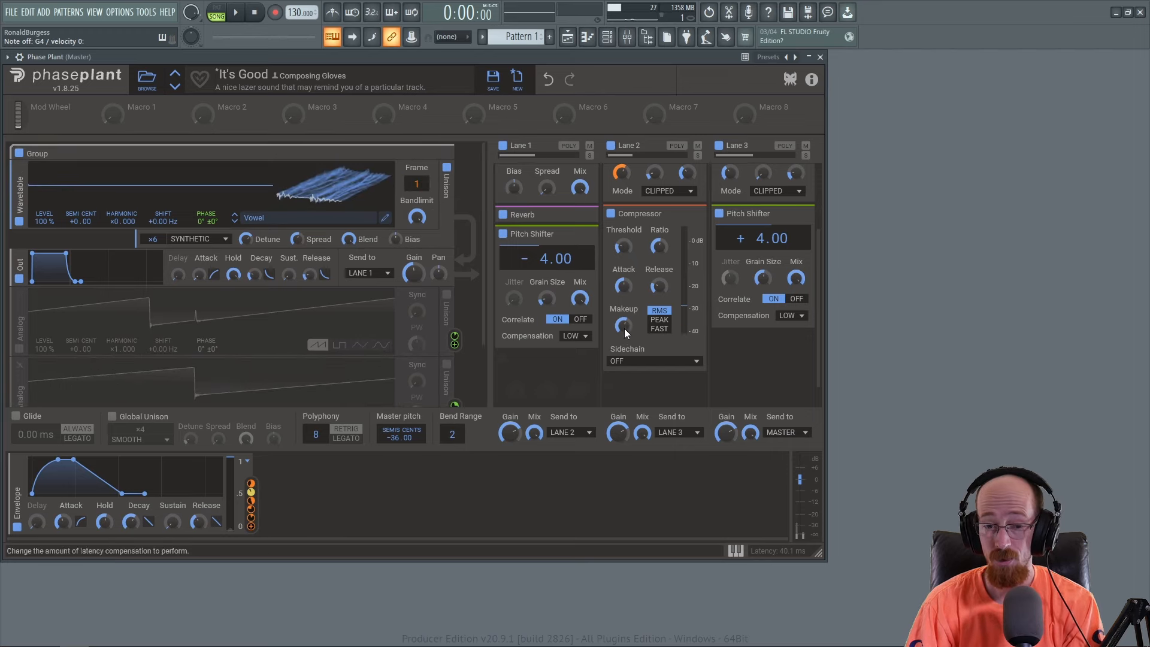
scroll(641, 313, "up", 2)
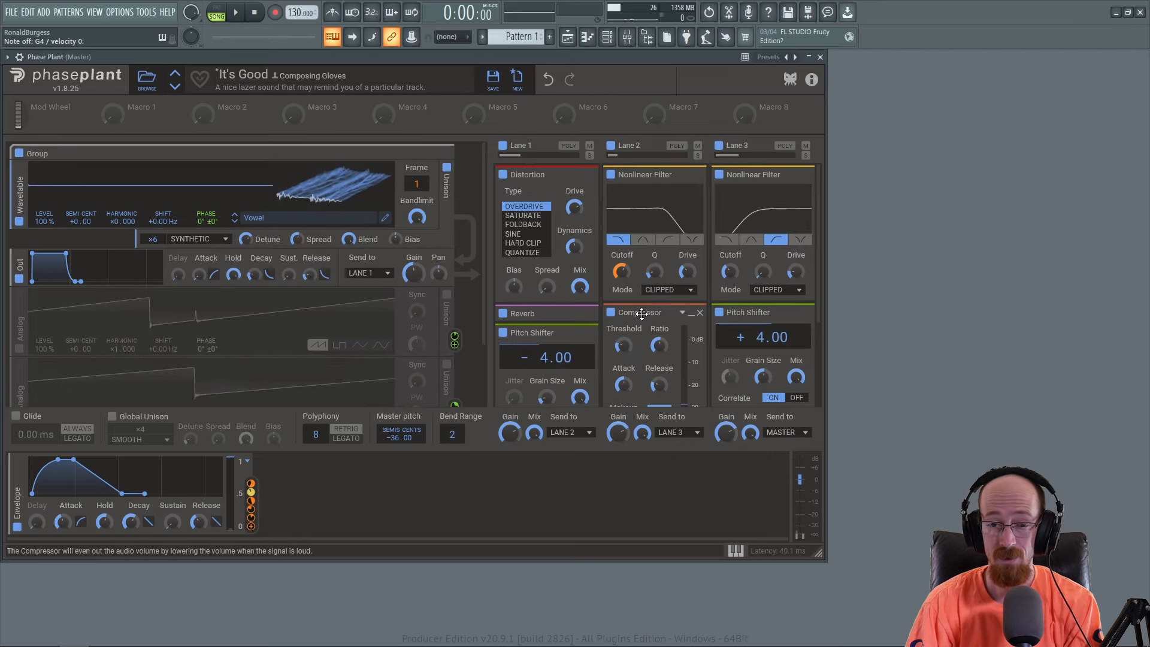
scroll(21, 324, "down", 1)
left_click(19, 316)
left_click(20, 386)
scroll(161, 250, "up", 1)
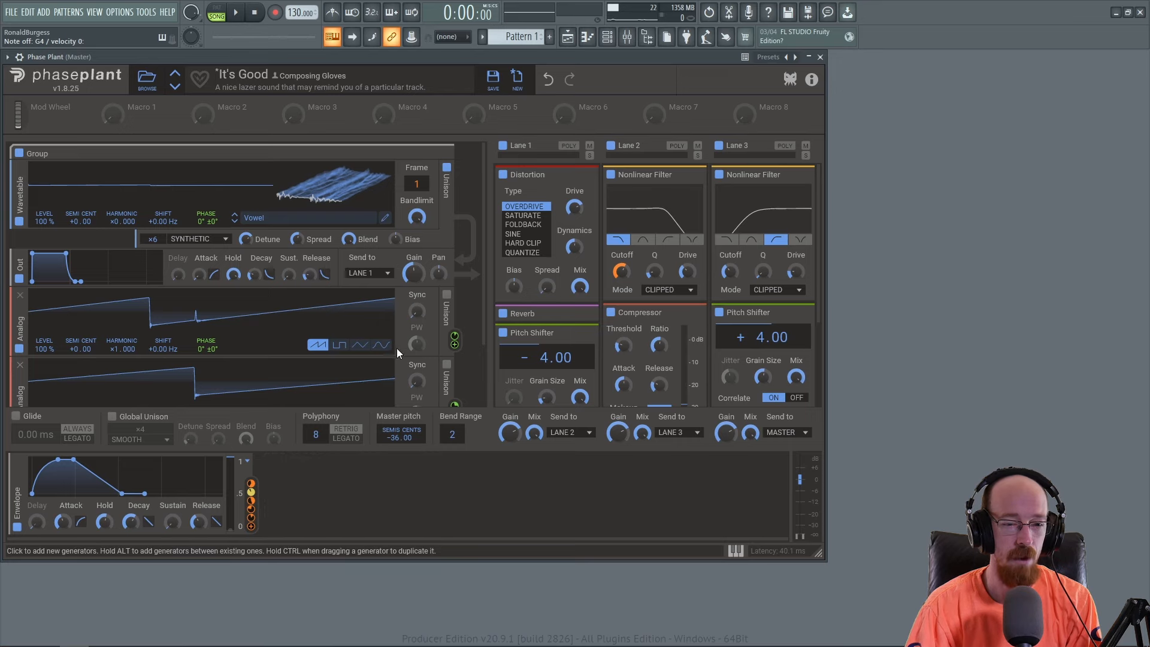
scroll(397, 347, "down", 2)
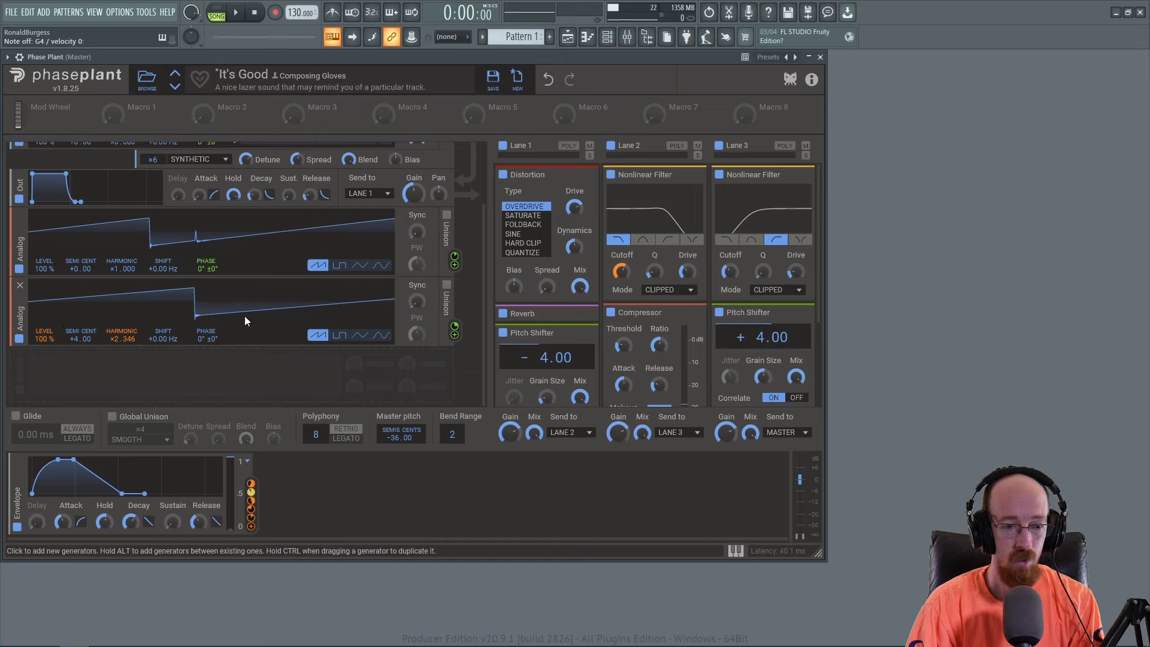
scroll(253, 368, "up", 2)
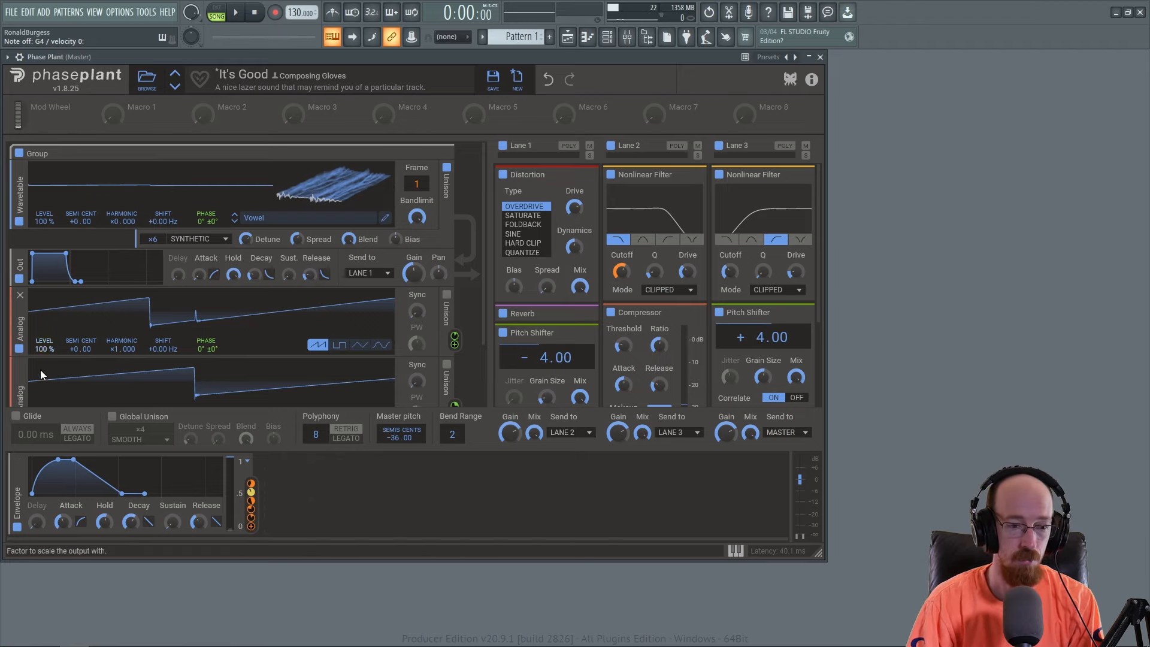
scroll(193, 346, "down", 2)
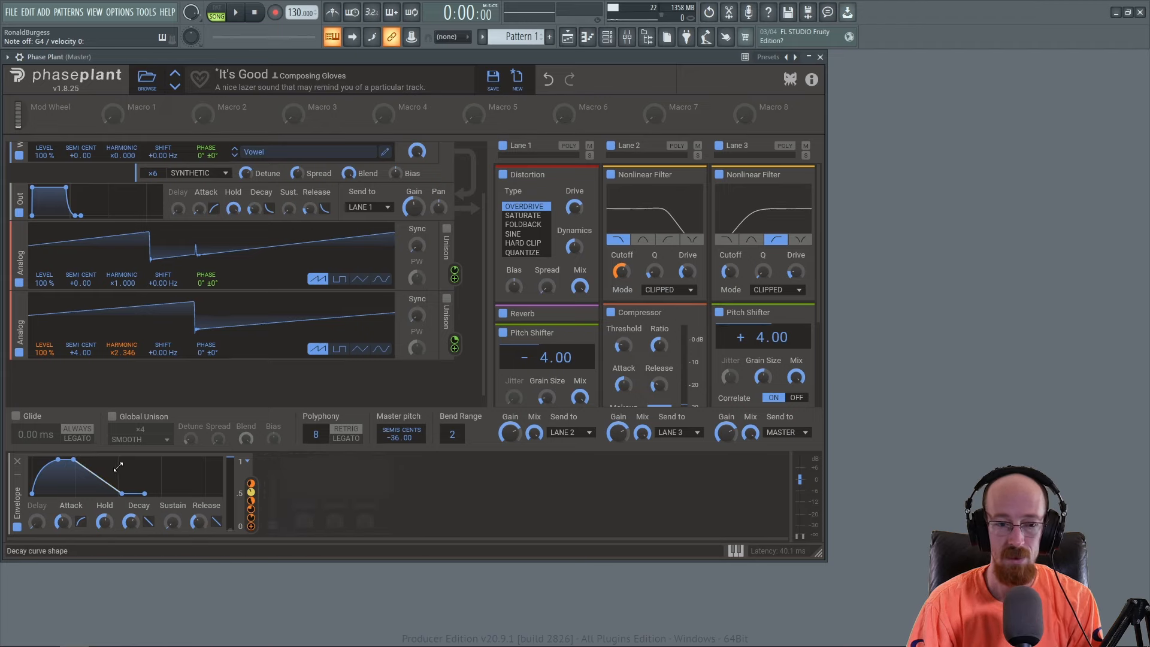
scroll(324, 305, "up", 2)
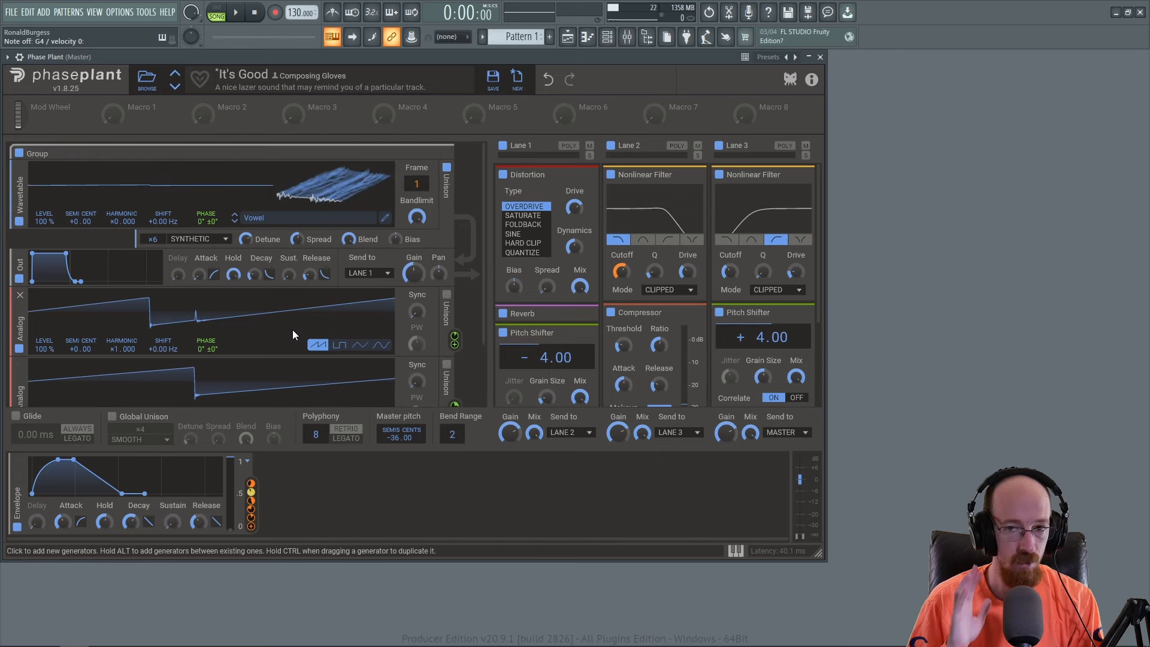
Compare the sound with the three effect lanes and the wavetable's unison bypassed and re-enabled.
left_click(508, 146)
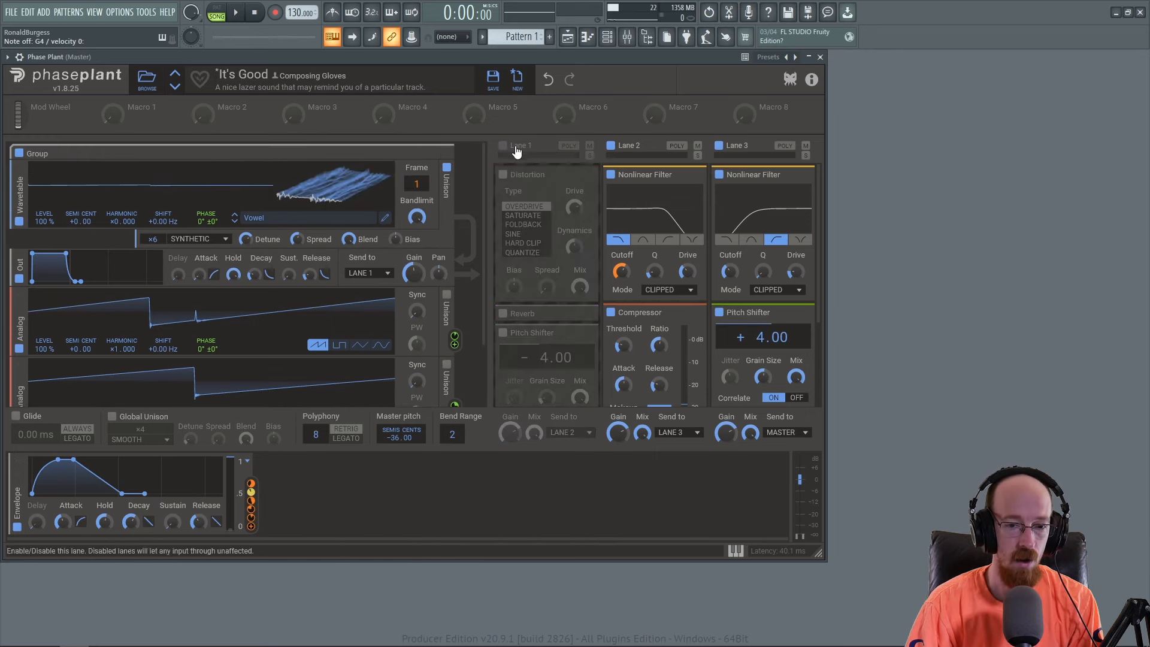
left_click(611, 146)
left_click(720, 147)
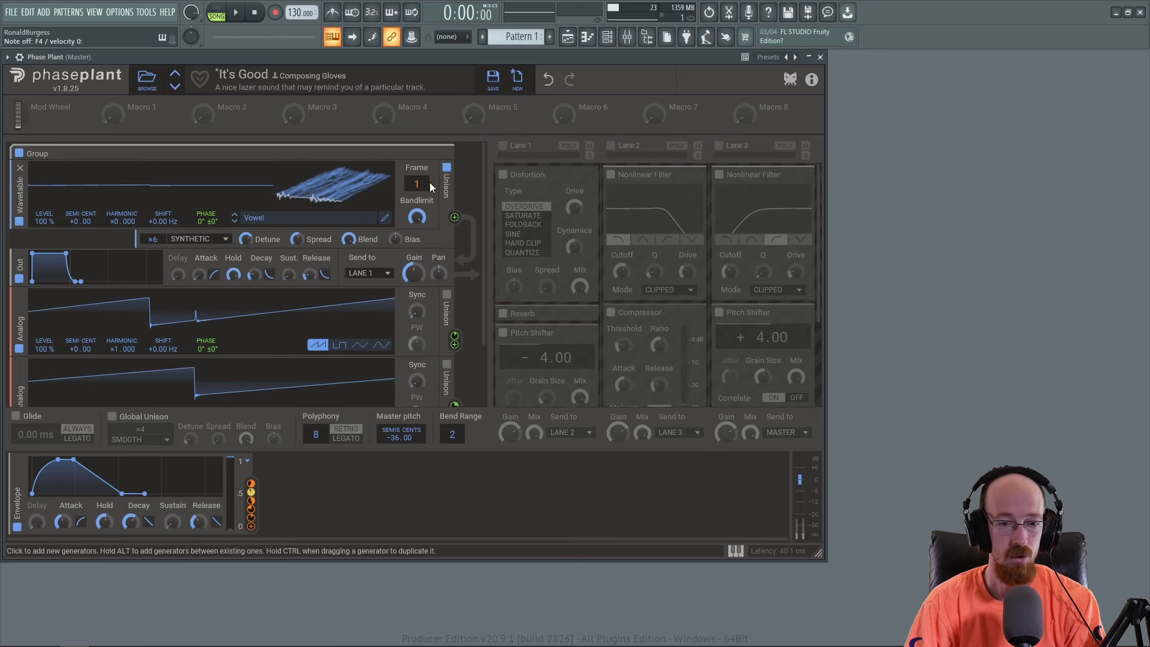
left_click(447, 168)
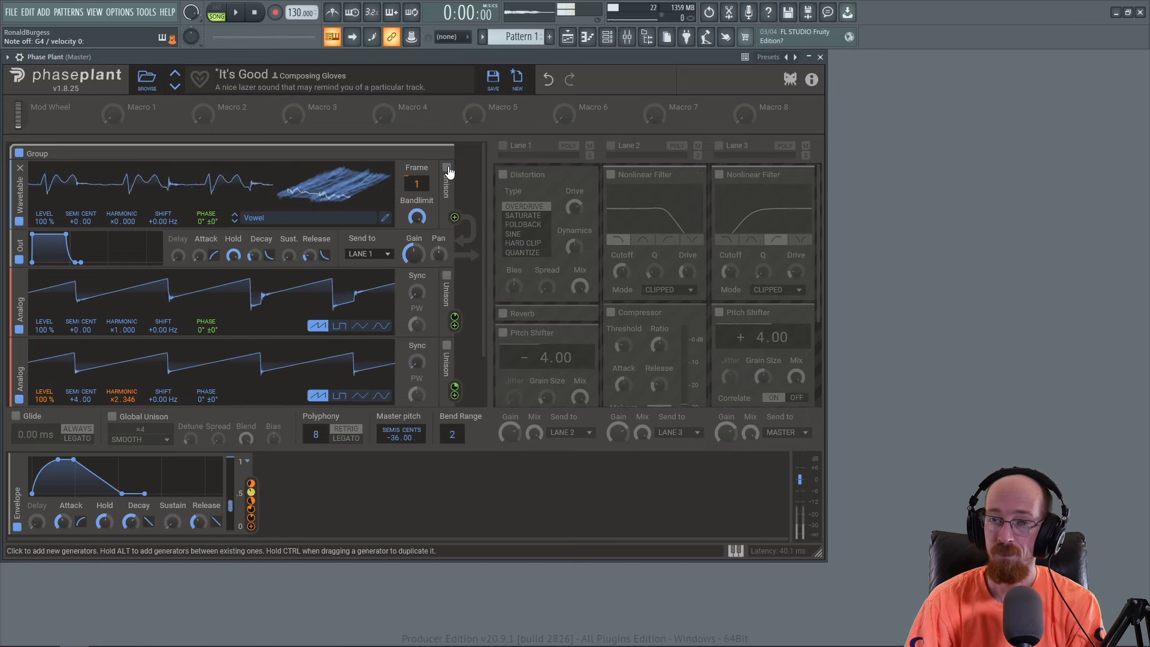
left_click(503, 146)
left_click(611, 146)
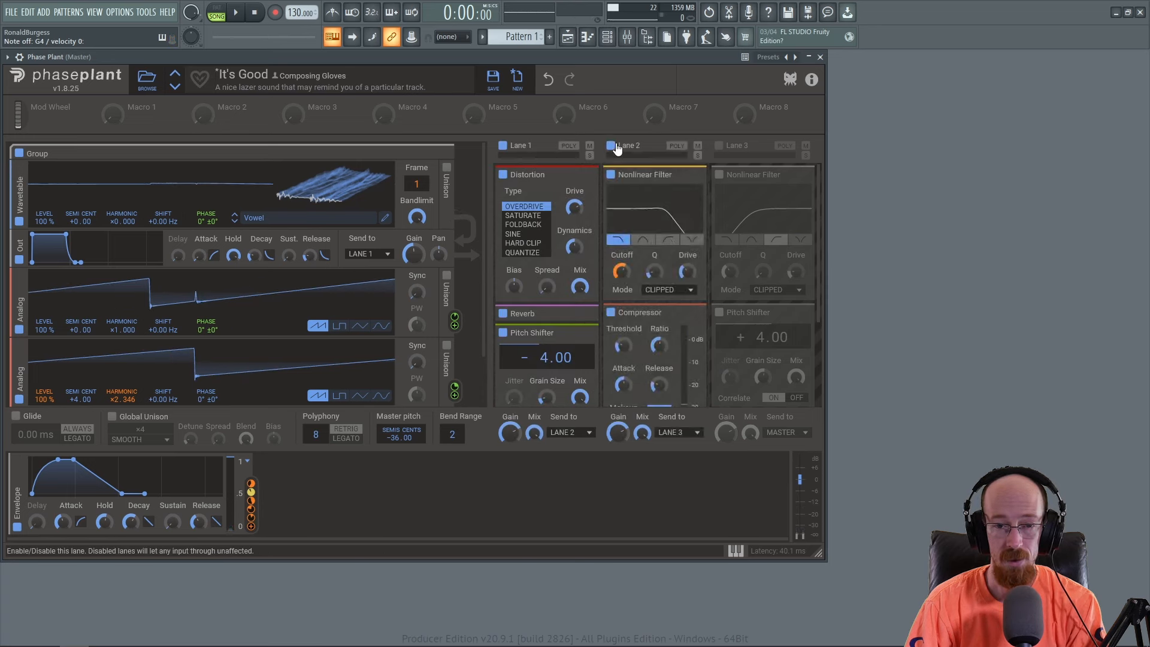
left_click(720, 147)
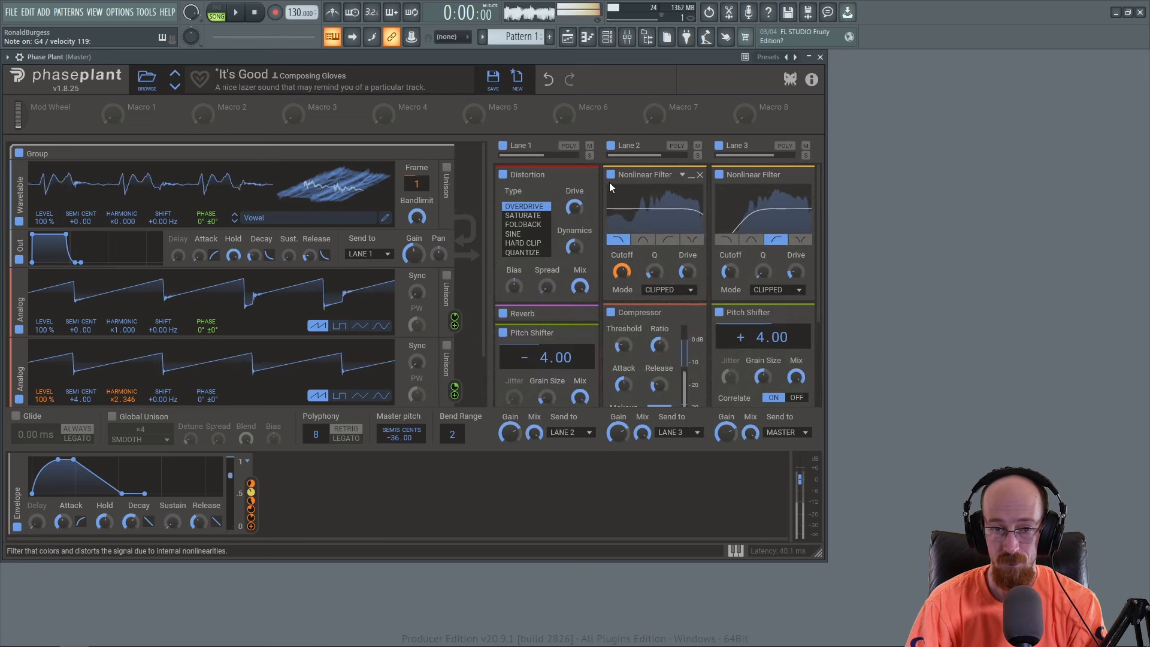
left_click(447, 168)
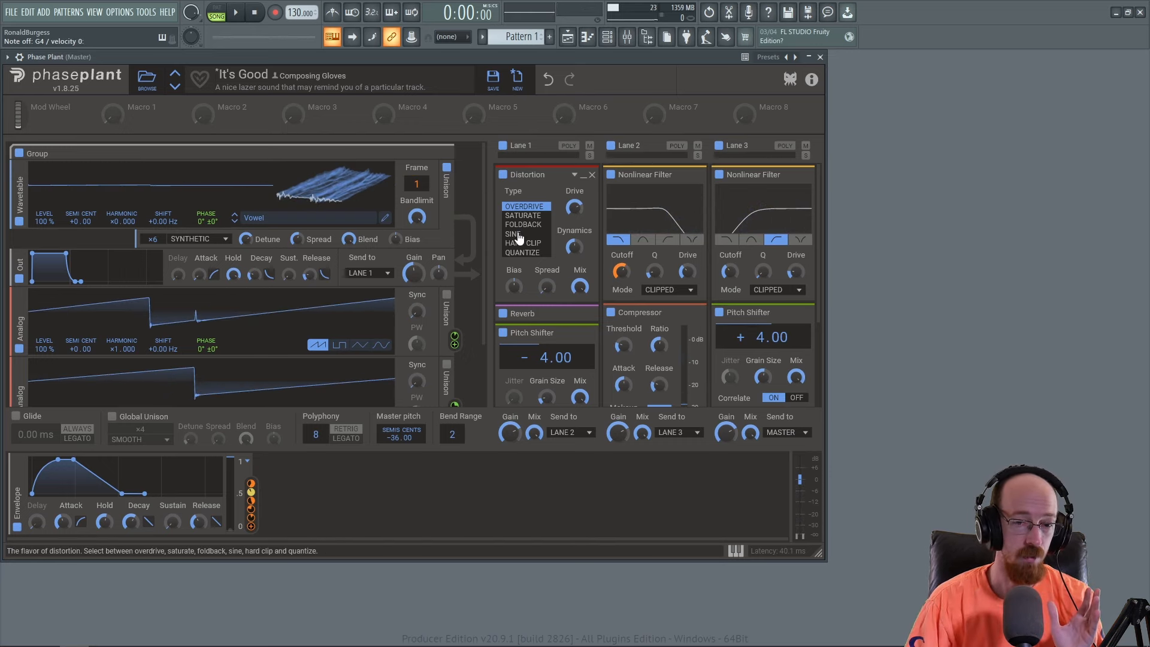
scroll(522, 232, "down", 2)
scroll(519, 231, "up", 2)
scroll(533, 240, "down", 1)
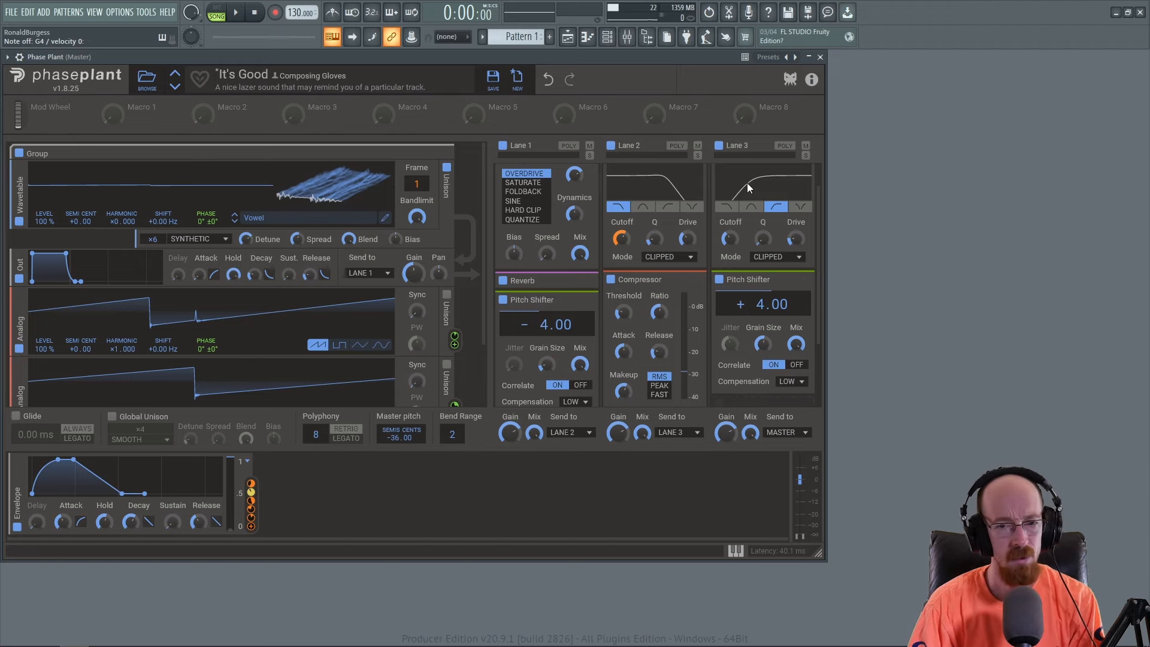
Close the finished patch's synth window and add a new Phase Plant instance to the project.
left_click(820, 58)
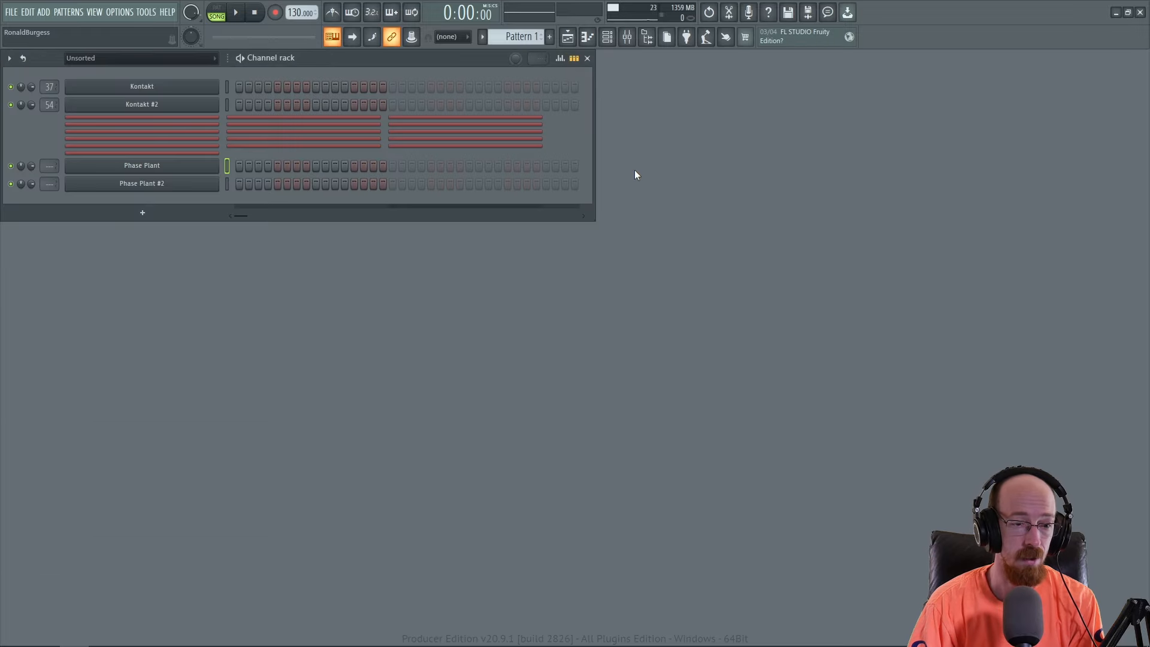
key("alt+p")
type("phase")
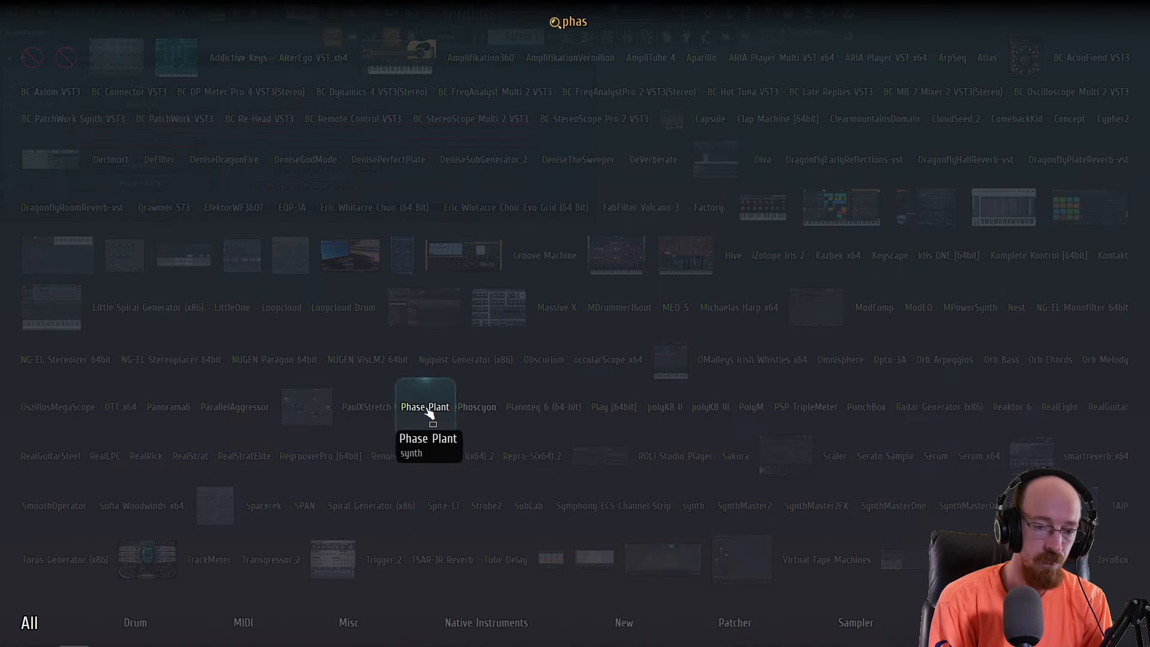
left_click(425, 407)
left_click_drag(389, 114, 387, 73)
Add a Wavetable generator and load the Vowel wavetable from the factory Growls folder.
left_click(262, 191)
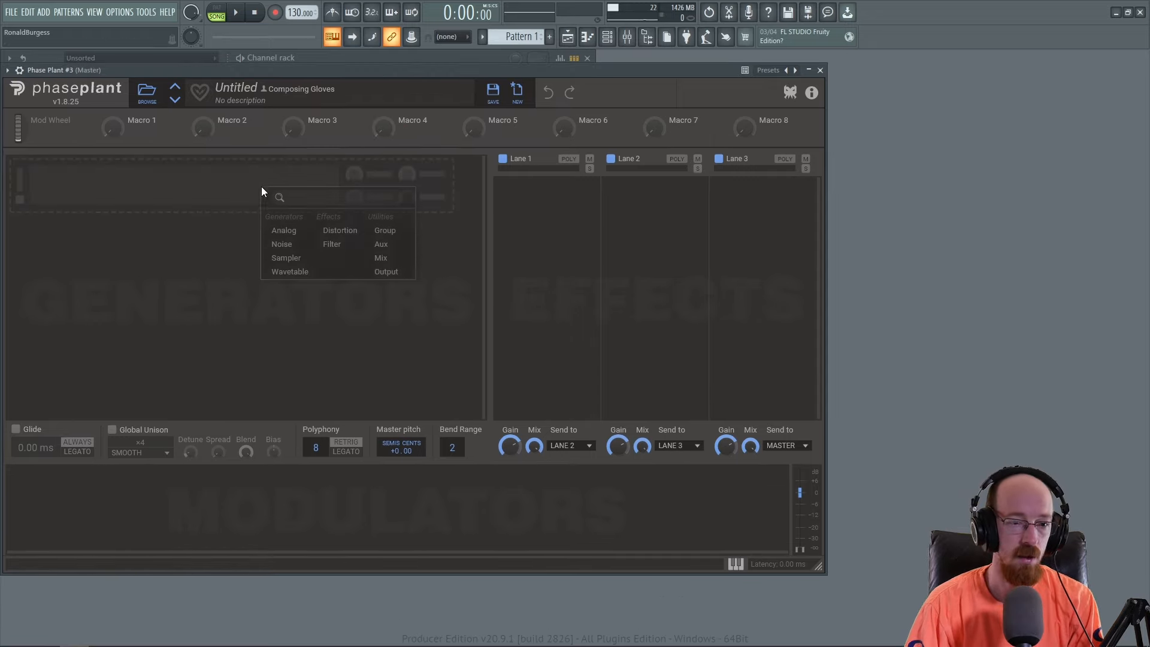
left_click(290, 271)
left_click(302, 233)
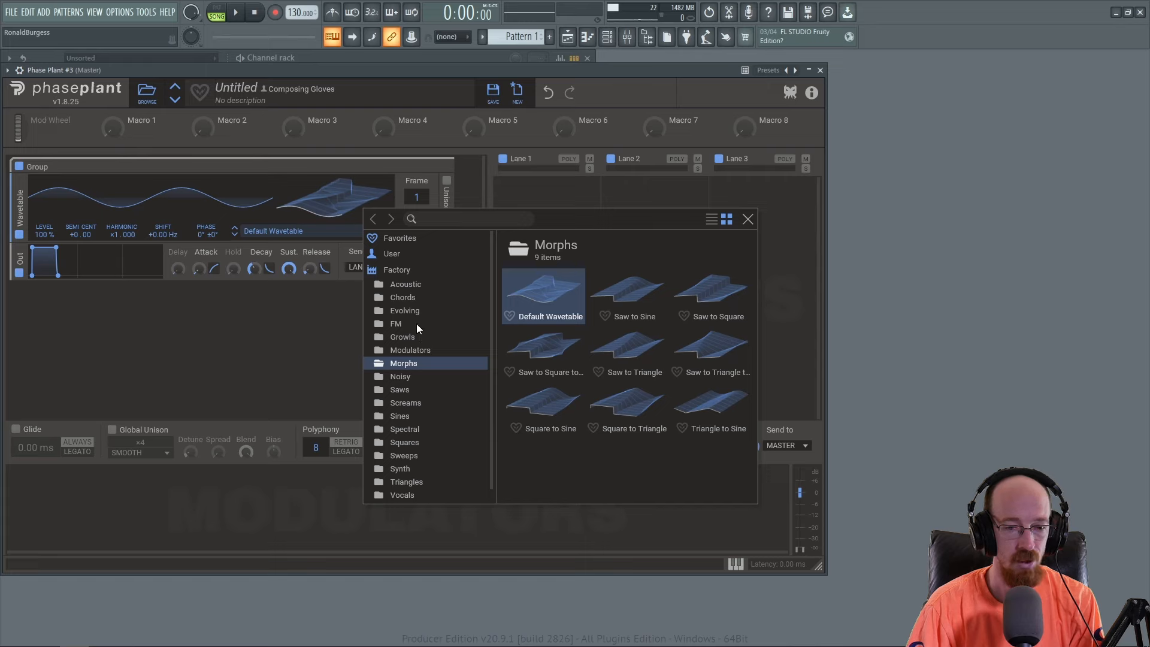
left_click(404, 338)
scroll(579, 380, "down", 1)
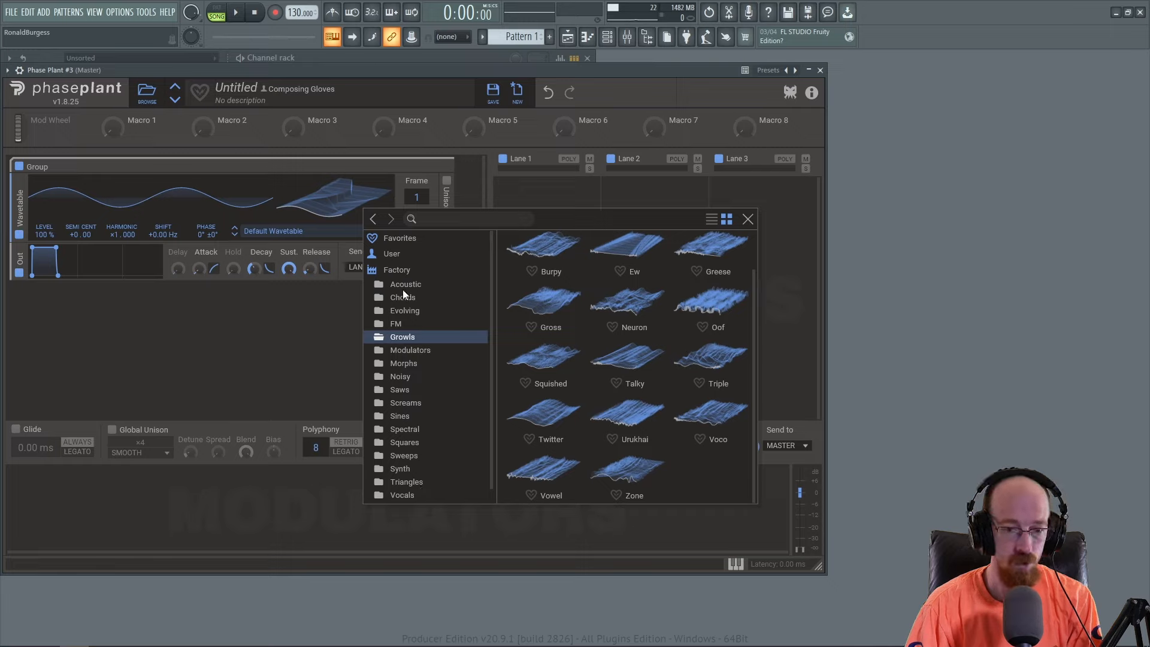
left_click(545, 473)
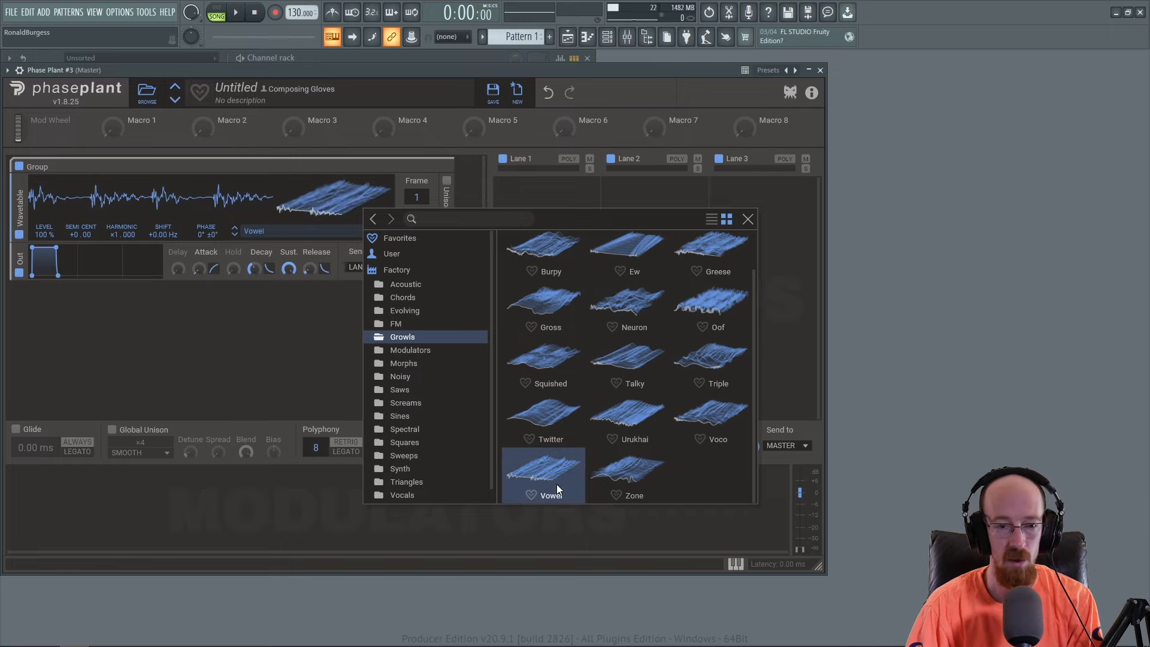
left_click(748, 219)
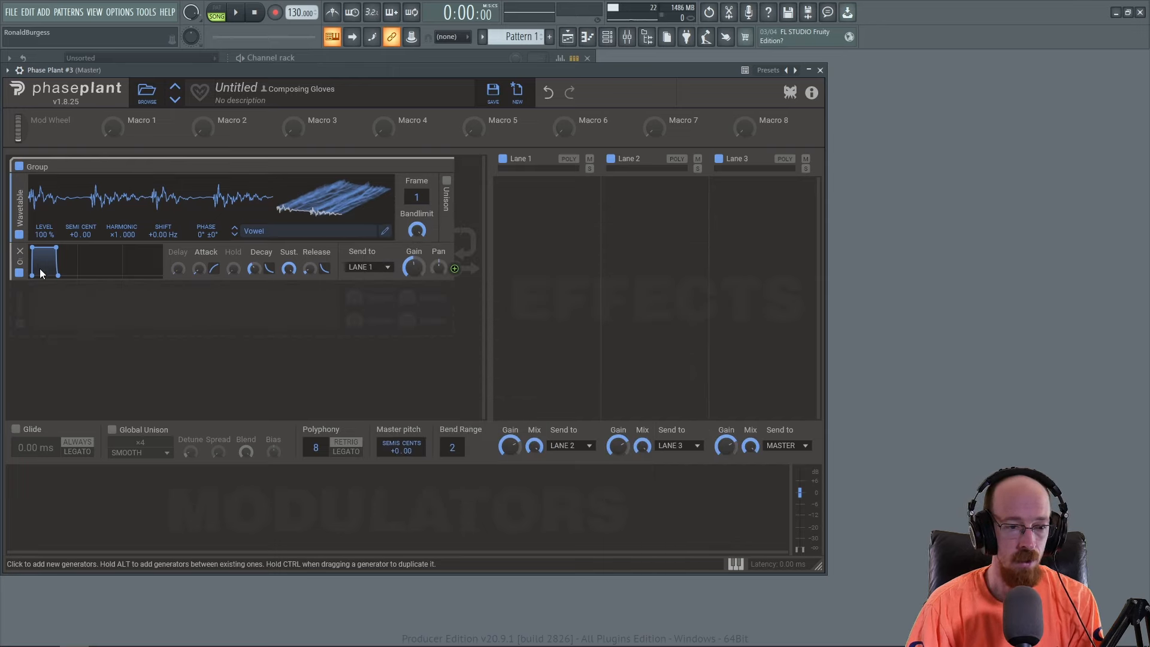
left_click_drag(253, 270, 253, 270)
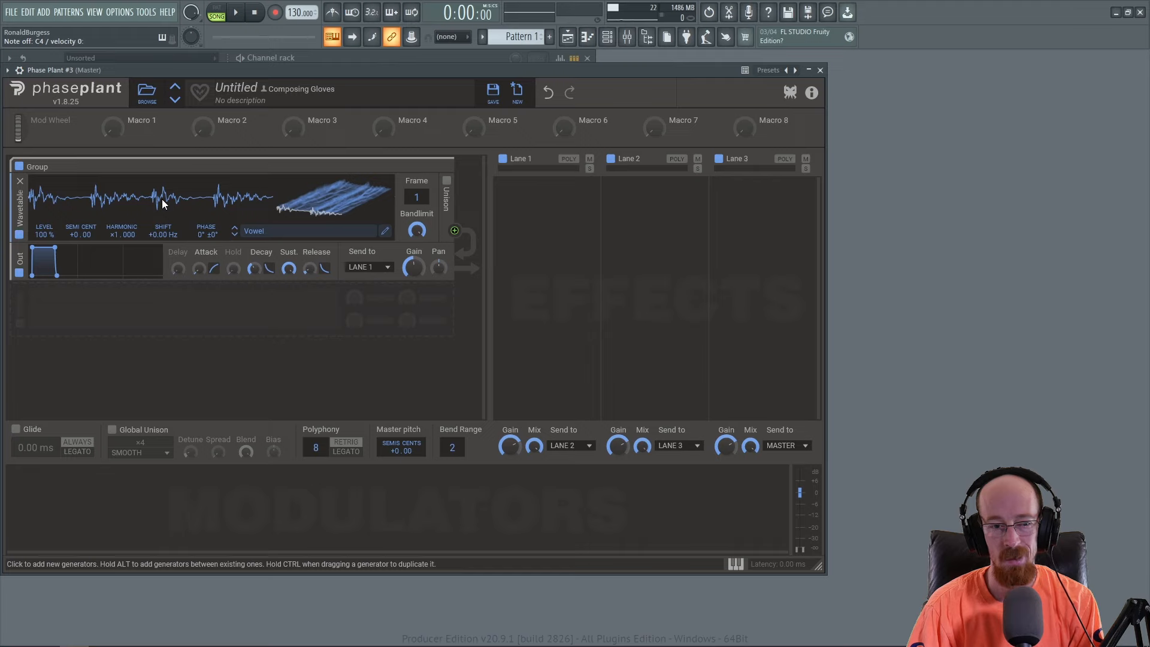
Add an Analog generator below the output and set the wavetable's harmonic to ×0.000.
left_click(190, 304)
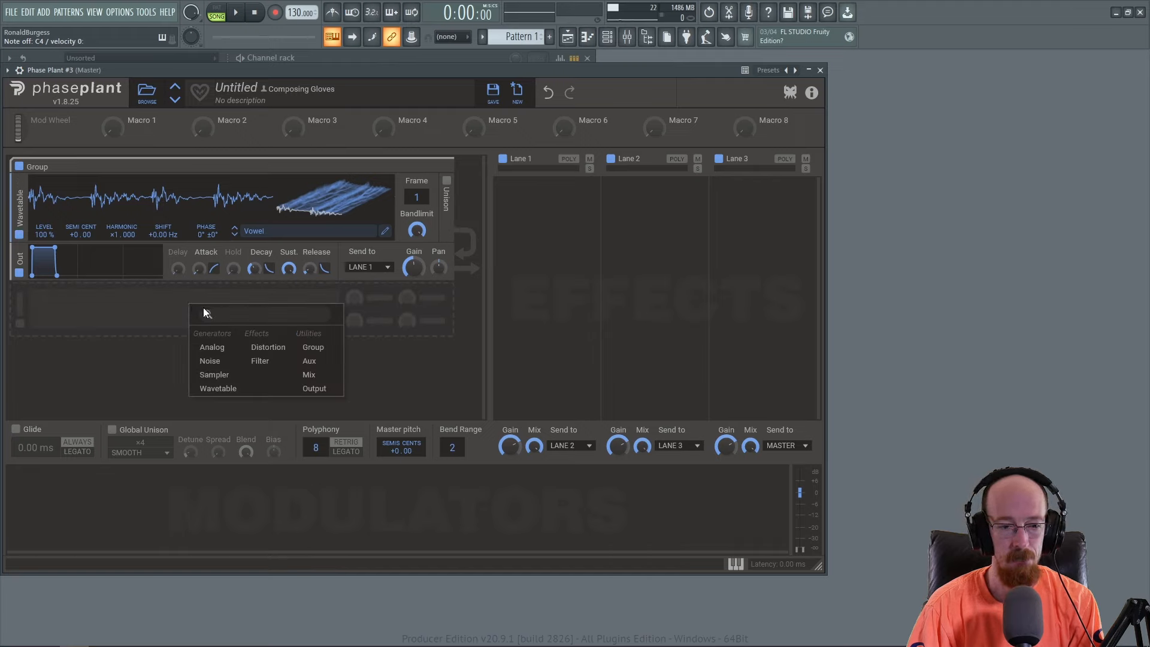
left_click(225, 353)
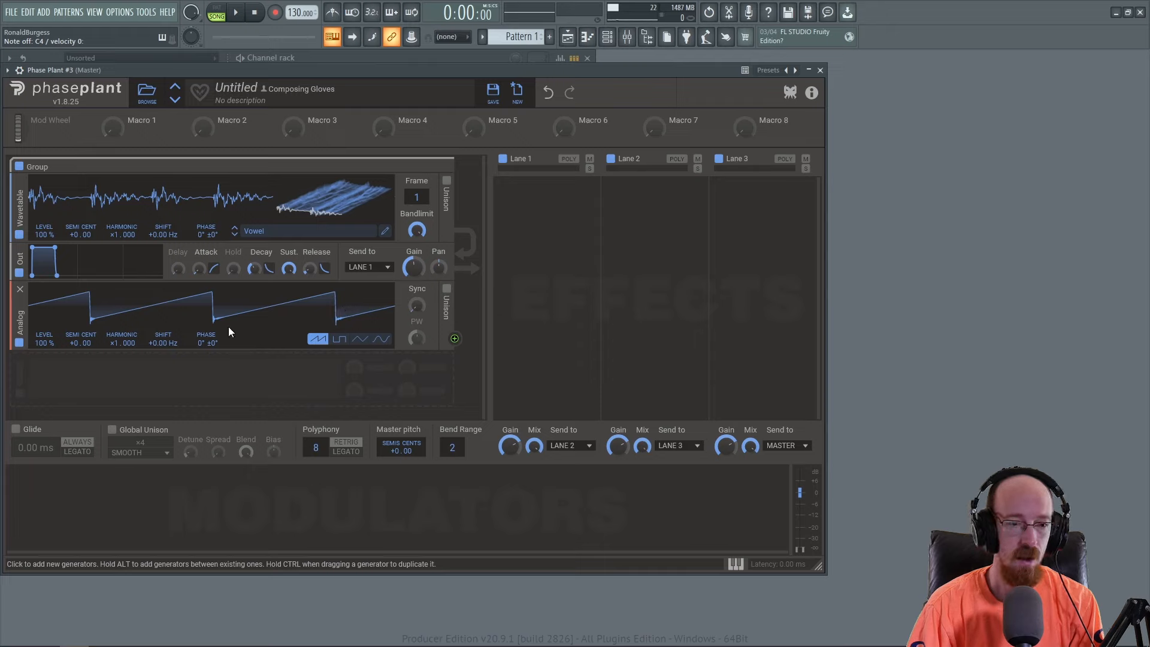
left_click_drag(115, 236, 115, 254)
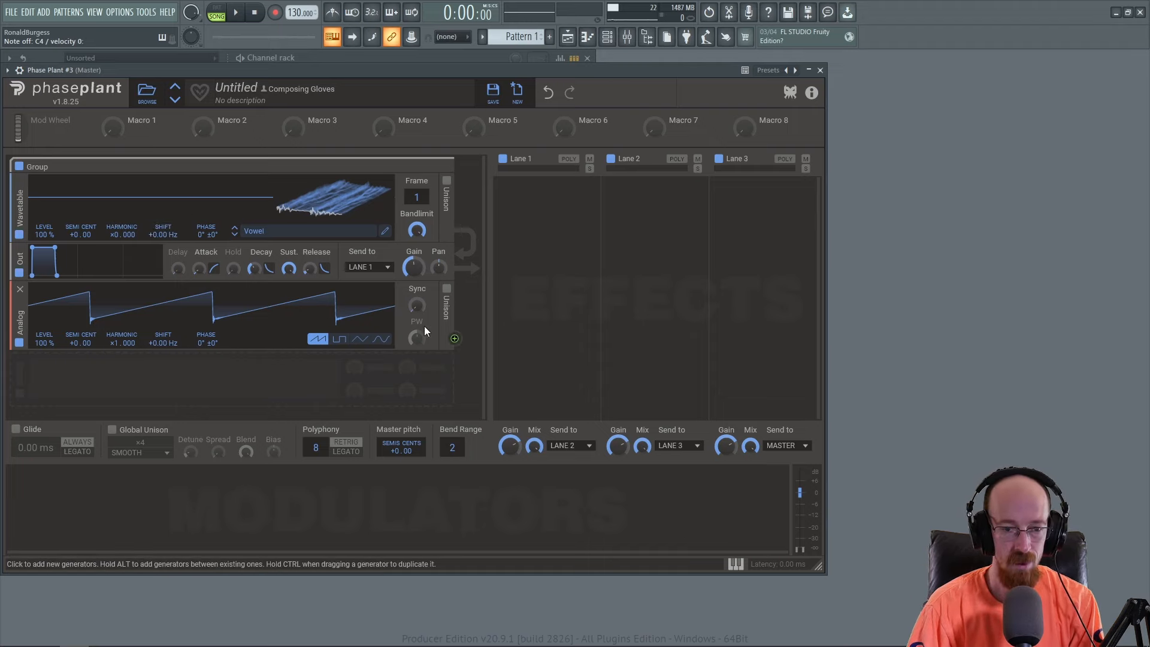
Route the Analog generator to modulate the wavetable's phase, audition it on and off, and adjust the modulation depth.
left_click_drag(458, 340, 206, 244)
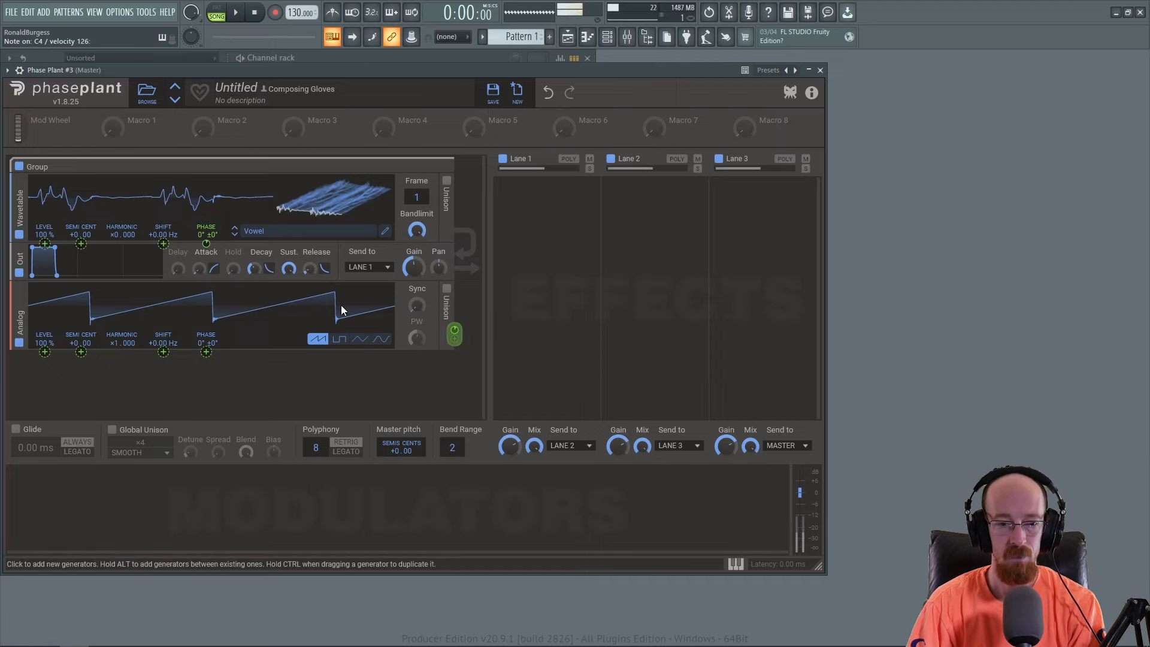
left_click(18, 343)
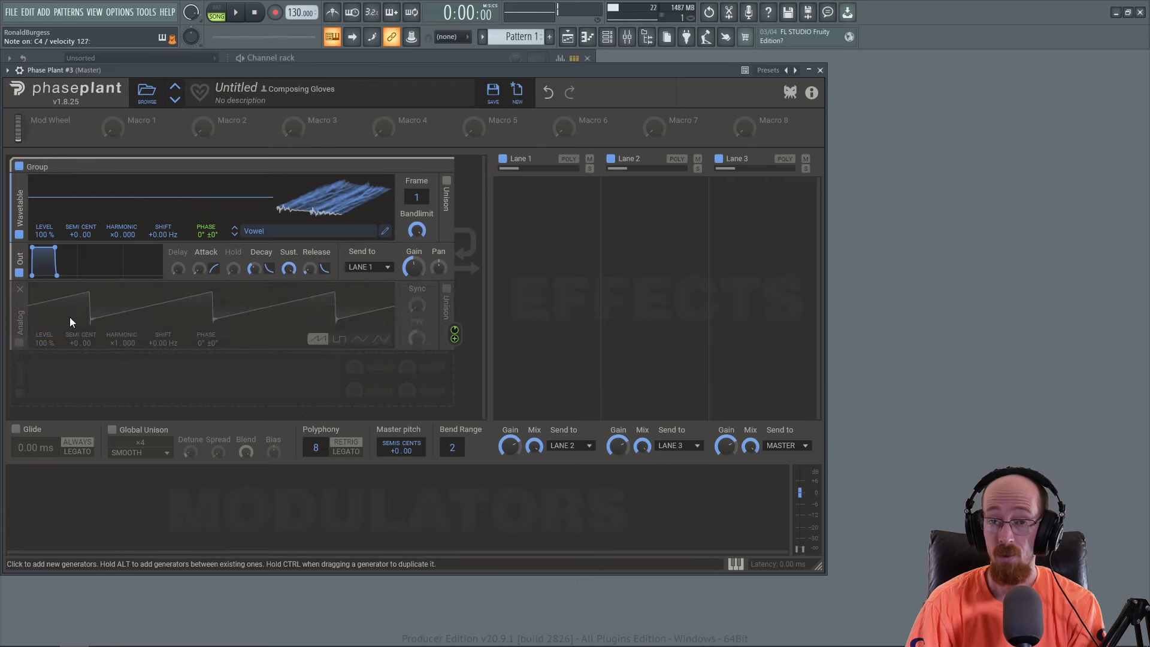
left_click(18, 342)
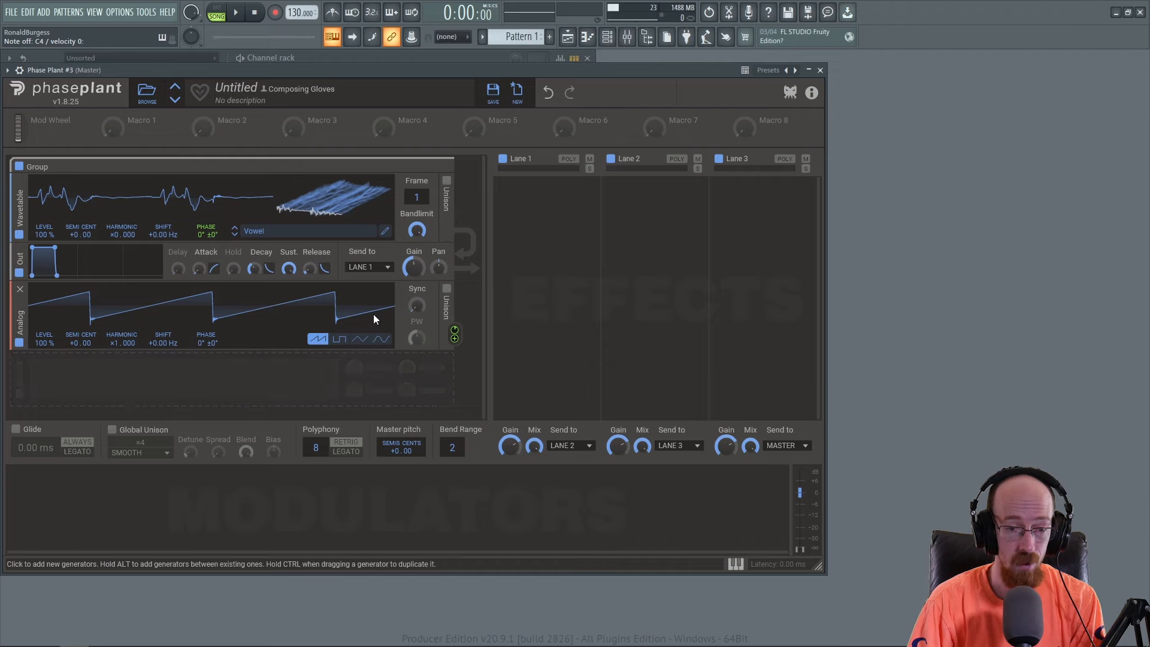
left_click_drag(458, 330, 438, 337)
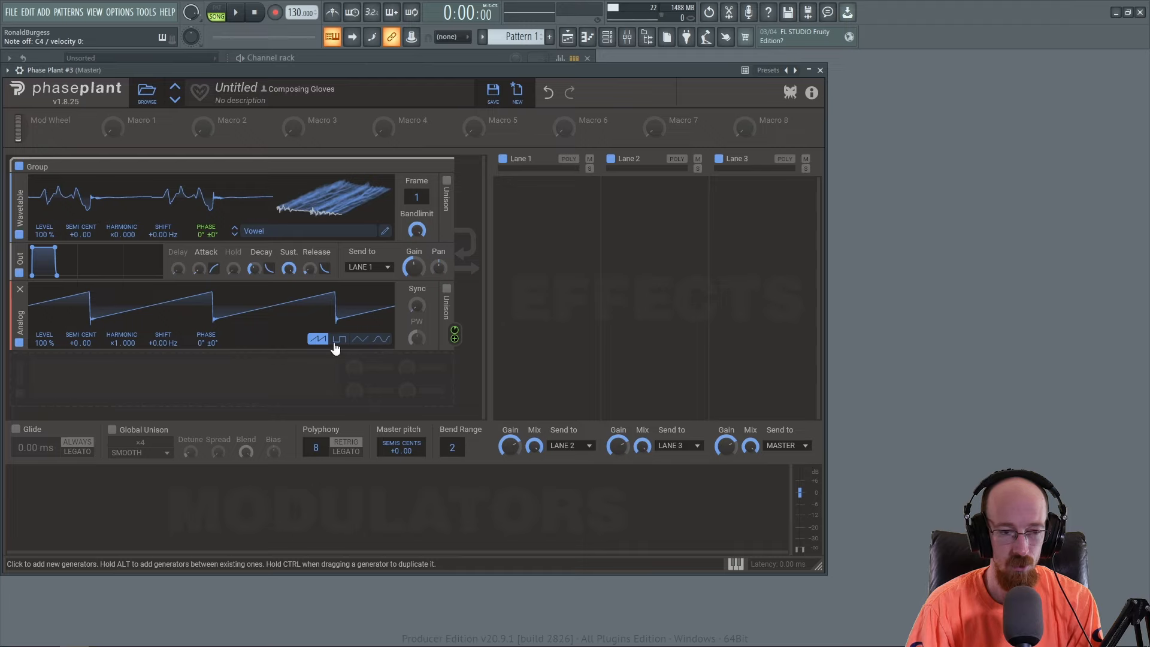
Add a second Analog generator below the first and route it to modulate the first Analog's phase, setting a small modulation depth.
left_click(149, 384)
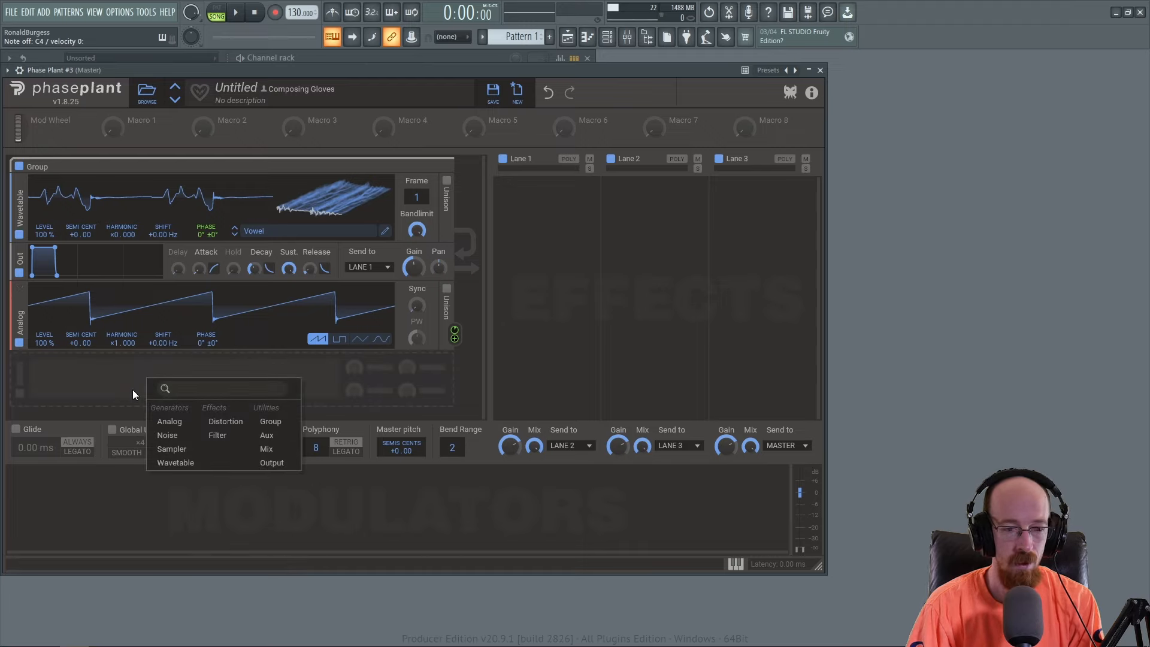
left_click(165, 417)
scroll(289, 294, "down", 1)
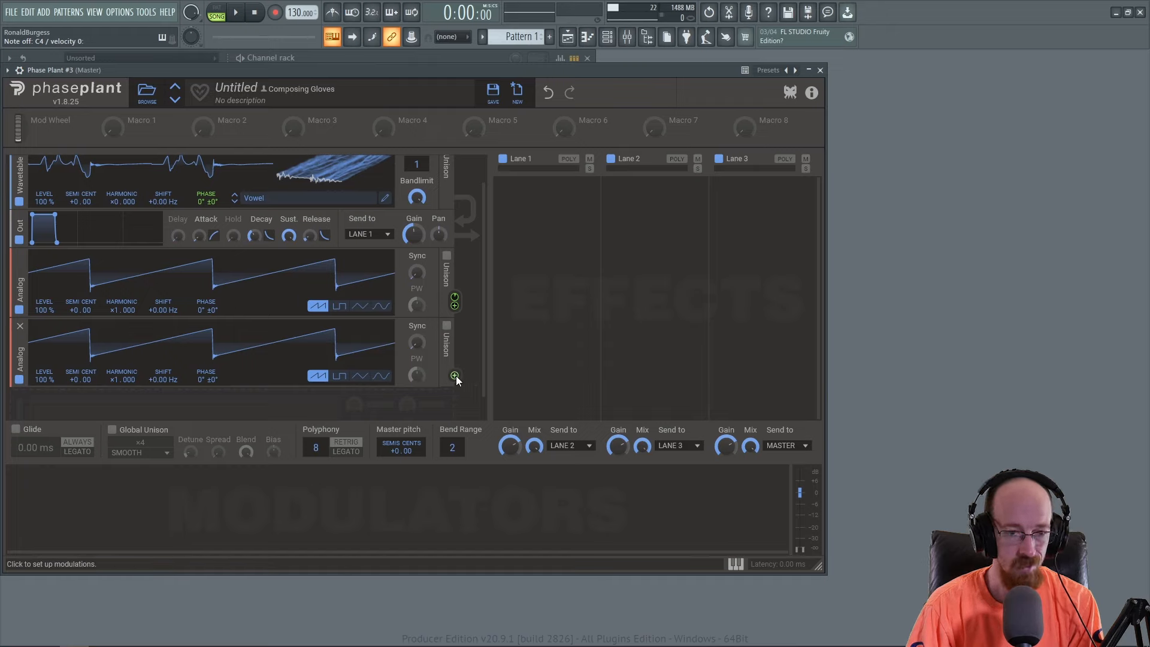
left_click(455, 375)
left_click(206, 319)
left_click_drag(206, 318, 206, 299)
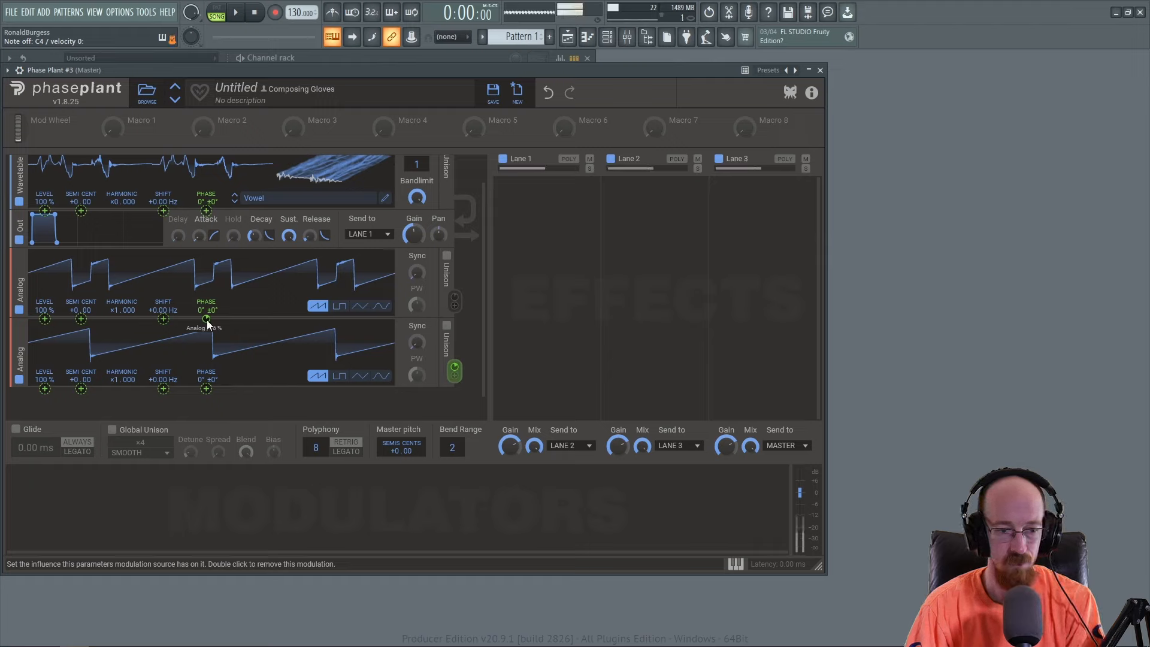
left_click(427, 399)
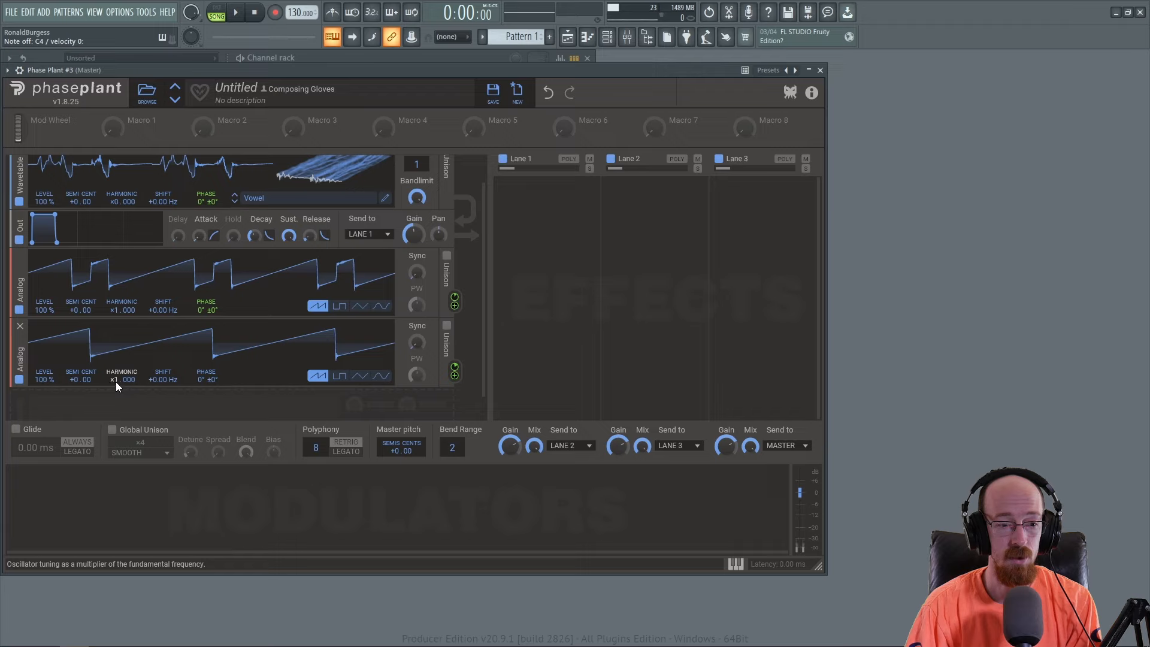
Set the second Analog generator's harmonic to ×2.336.
left_click_drag(116, 382, 124, 376)
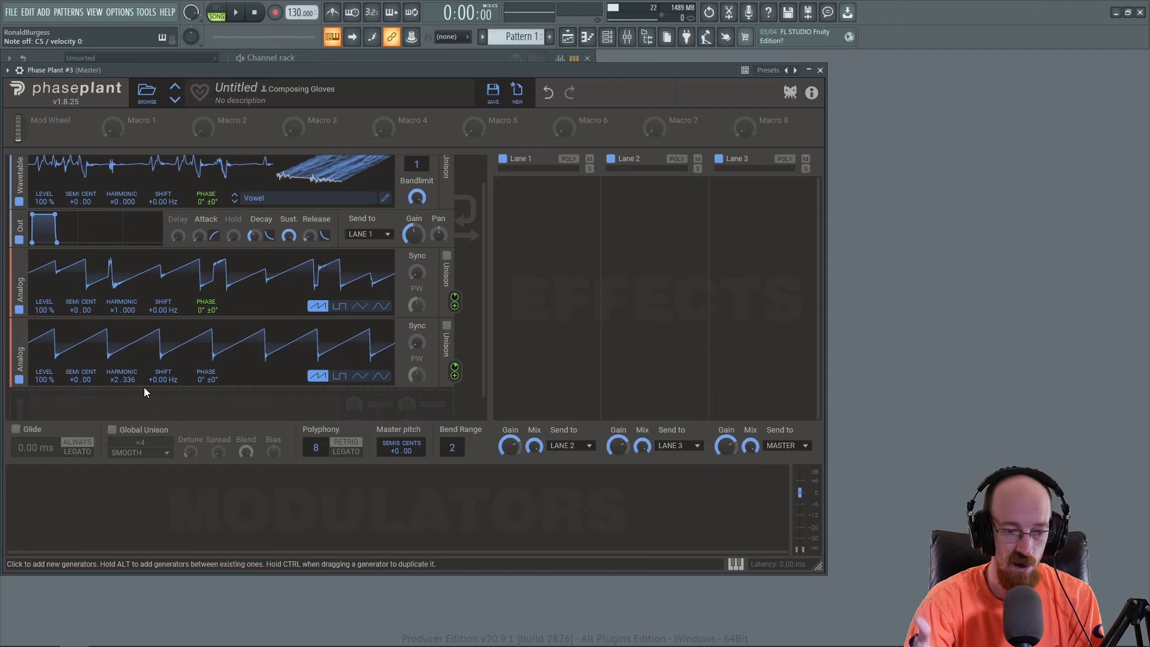
scroll(193, 344, "up", 1)
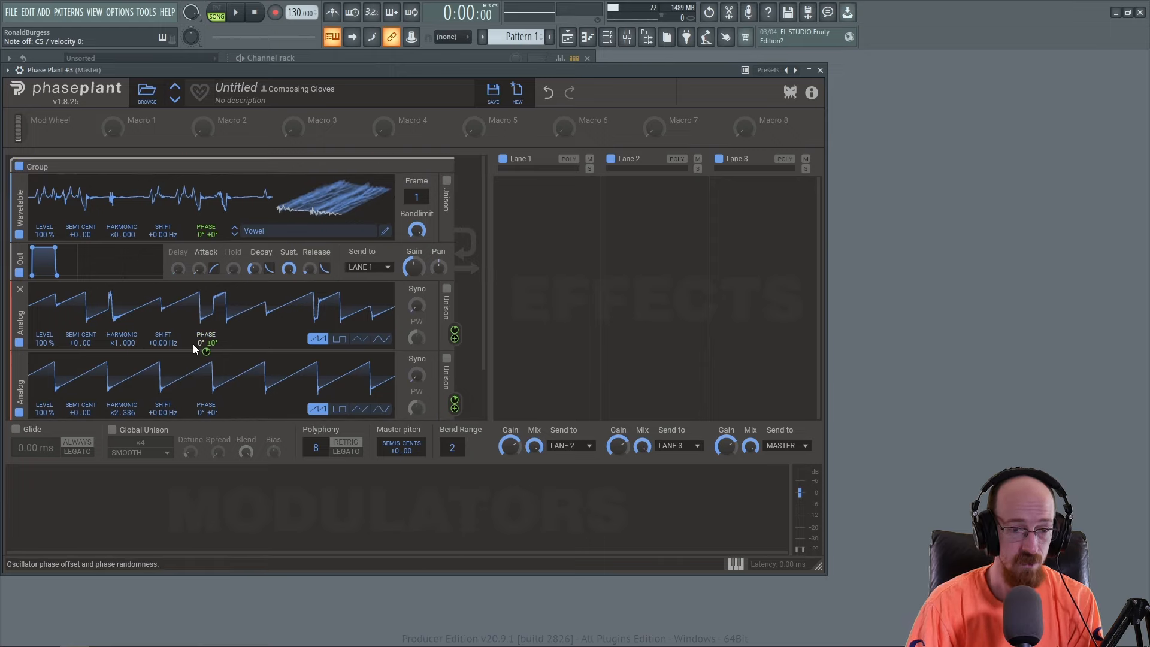
scroll(187, 337, "down", 1)
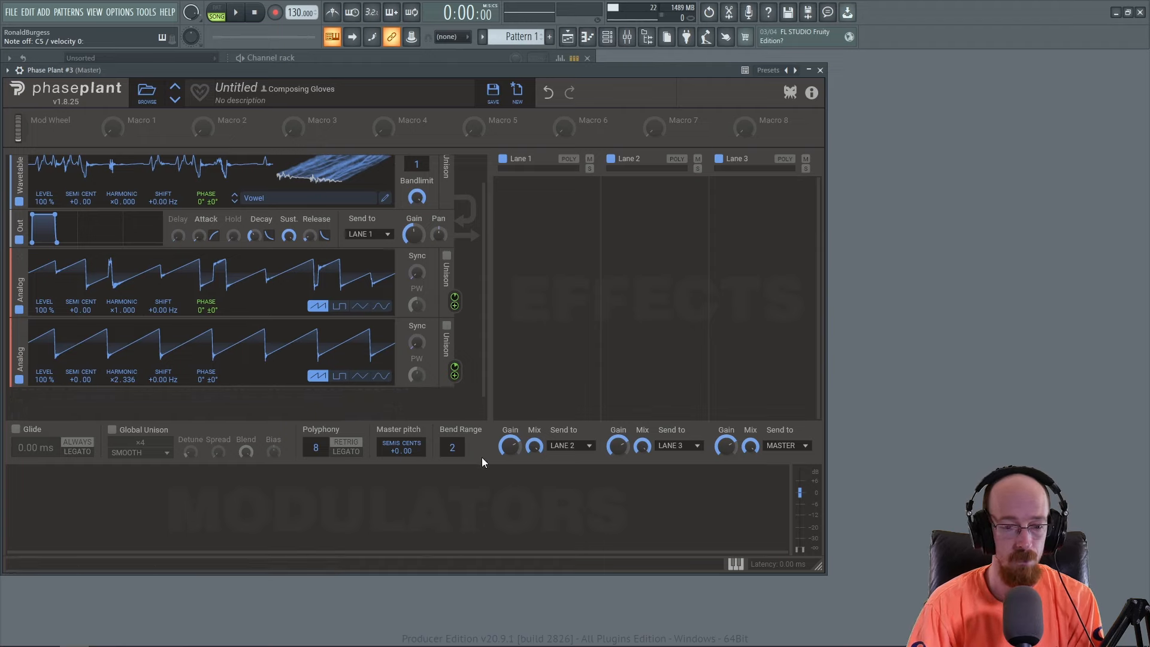
Lower the master pitch to -36.00 semitones and tune the second Analog generator to +4.00 semitones.
left_click_drag(394, 450, 396, 498)
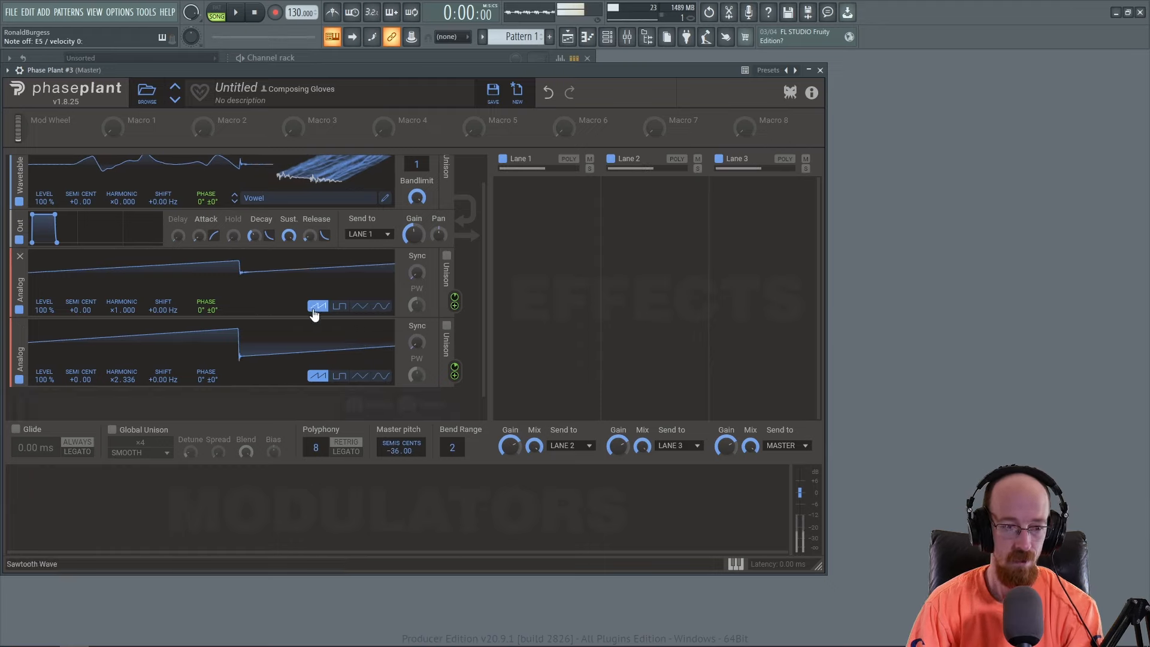
scroll(275, 305, "up", 1)
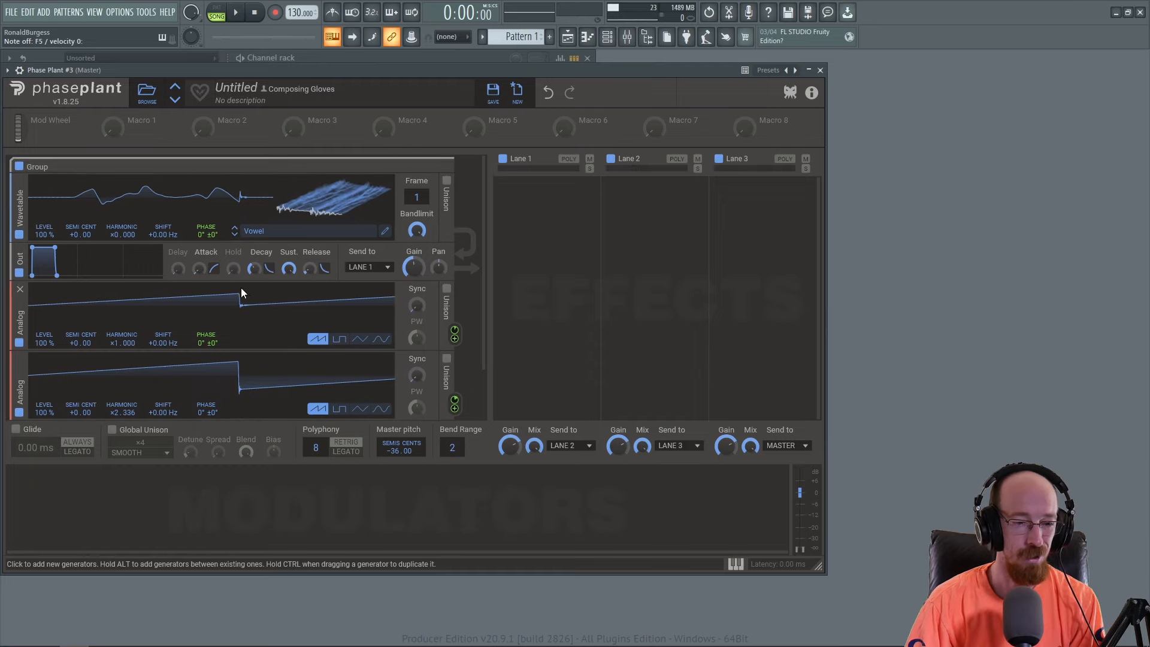
scroll(75, 377, "down", 1)
left_click_drag(73, 380, 73, 354)
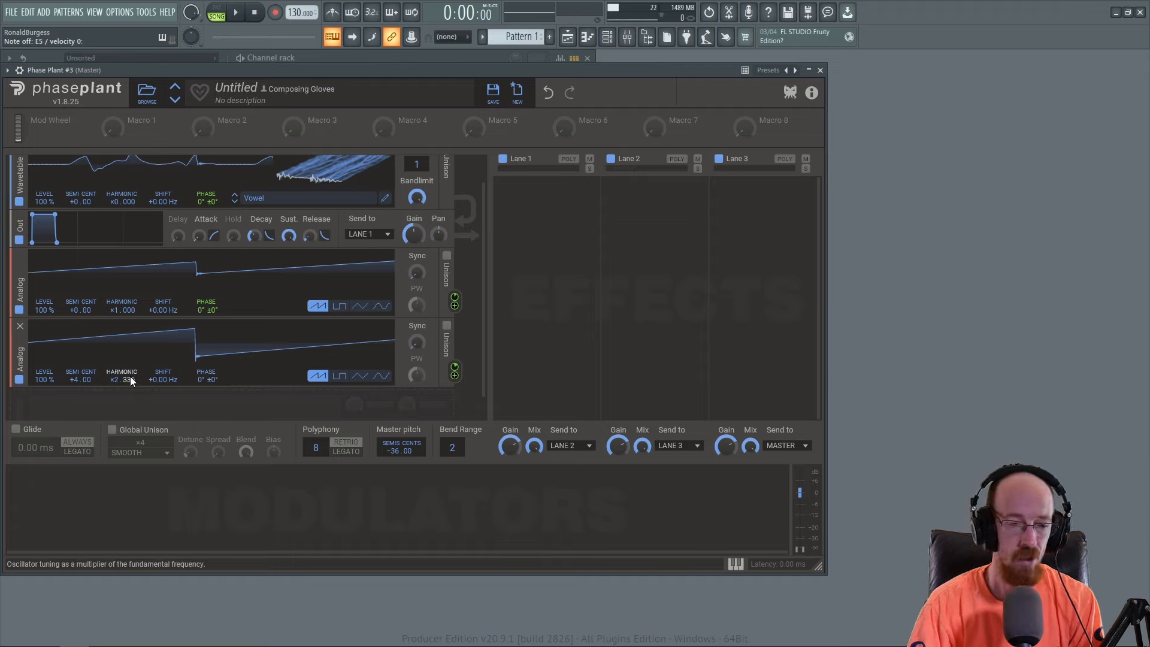
Add an Envelope modulator and shape it with a longer, curved attack, a longer decay and zero sustain.
scroll(203, 338, "up", 1)
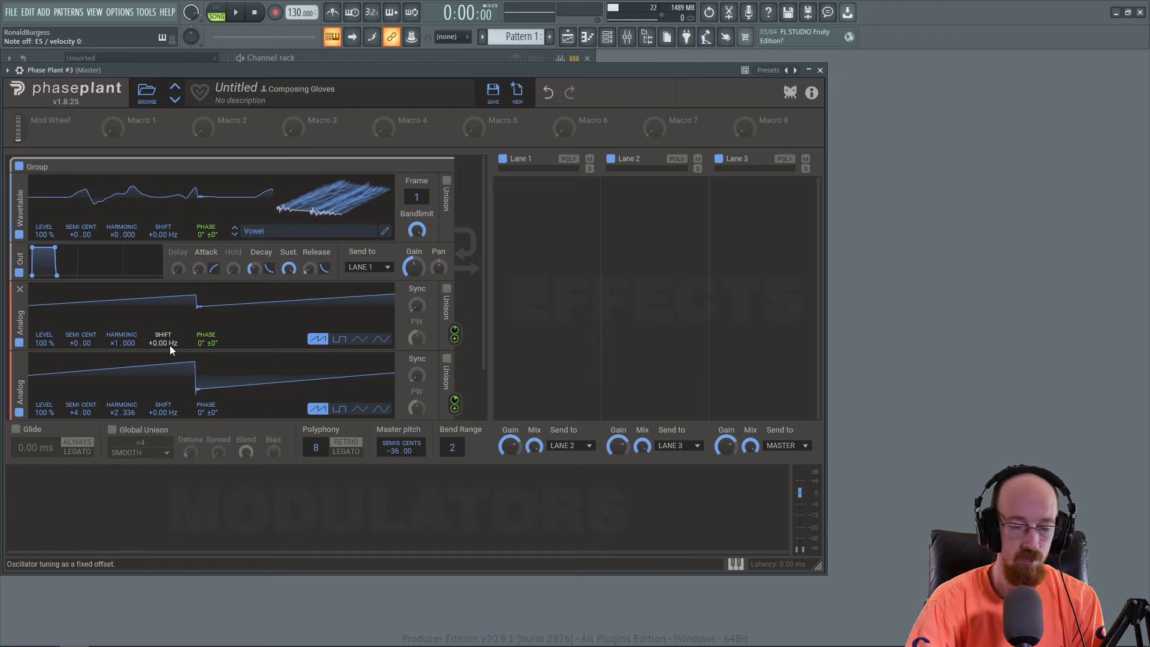
left_click(49, 500)
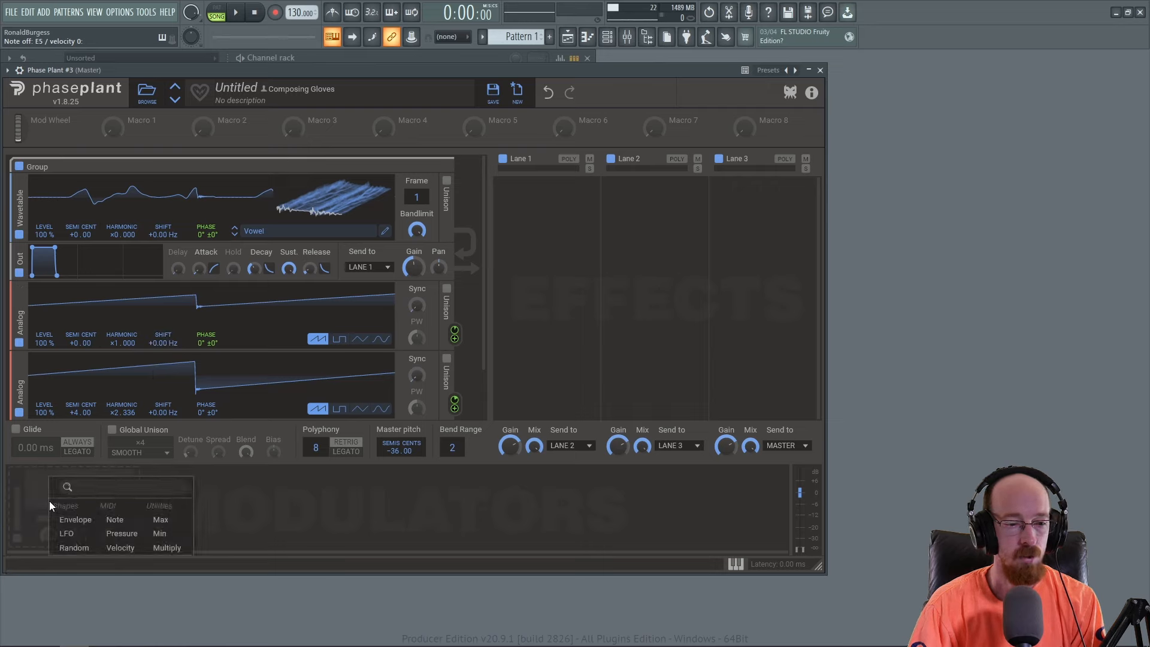
left_click(75, 518)
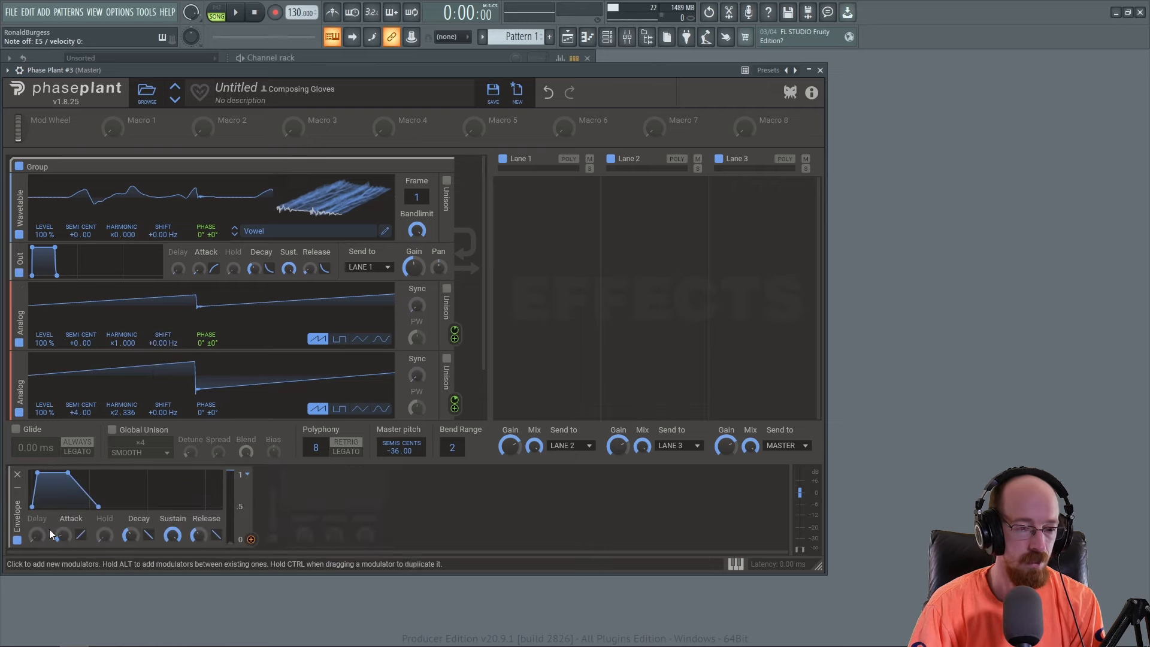
left_click_drag(62, 535, 84, 525)
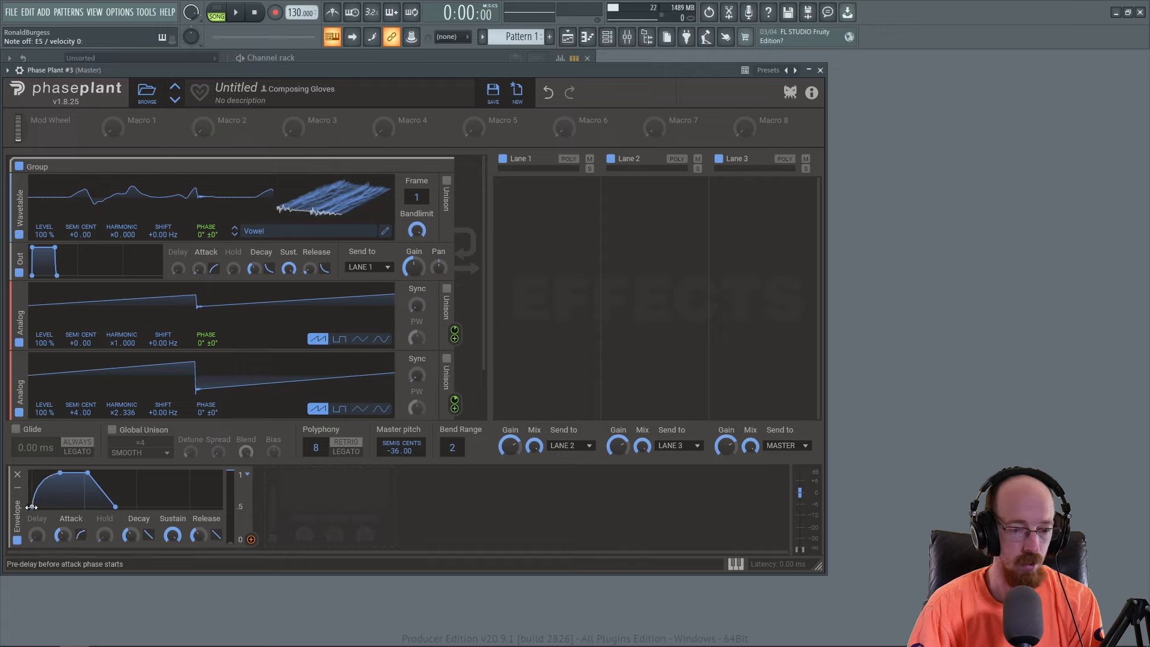
left_click_drag(55, 479, 53, 475)
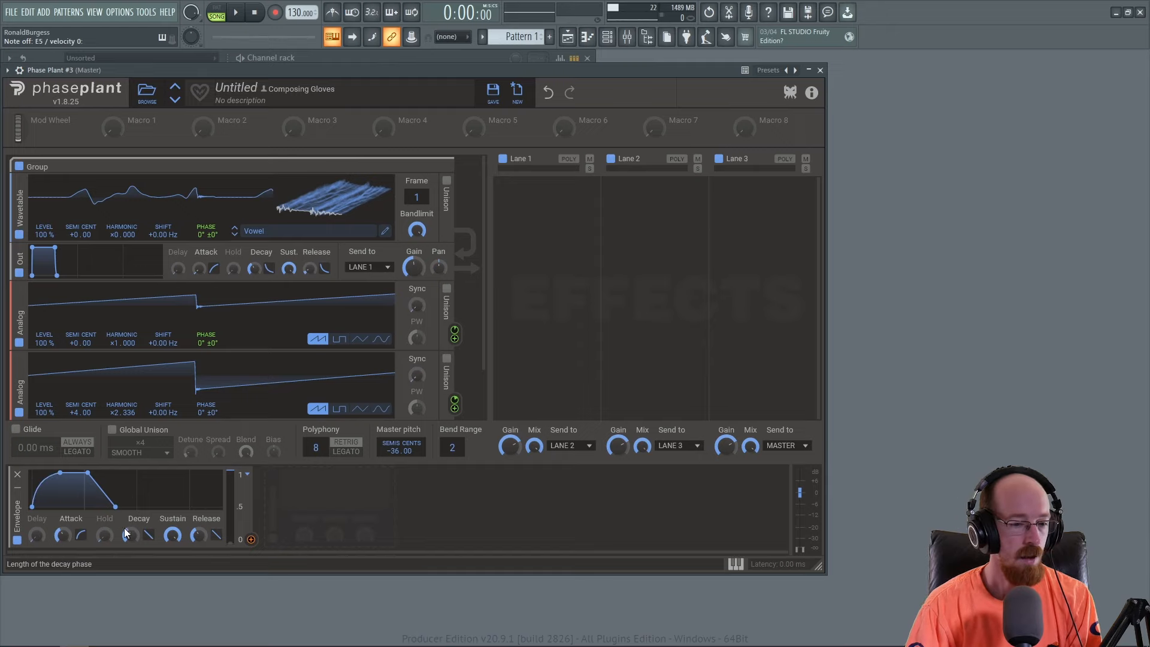
left_click_drag(177, 539, 177, 569)
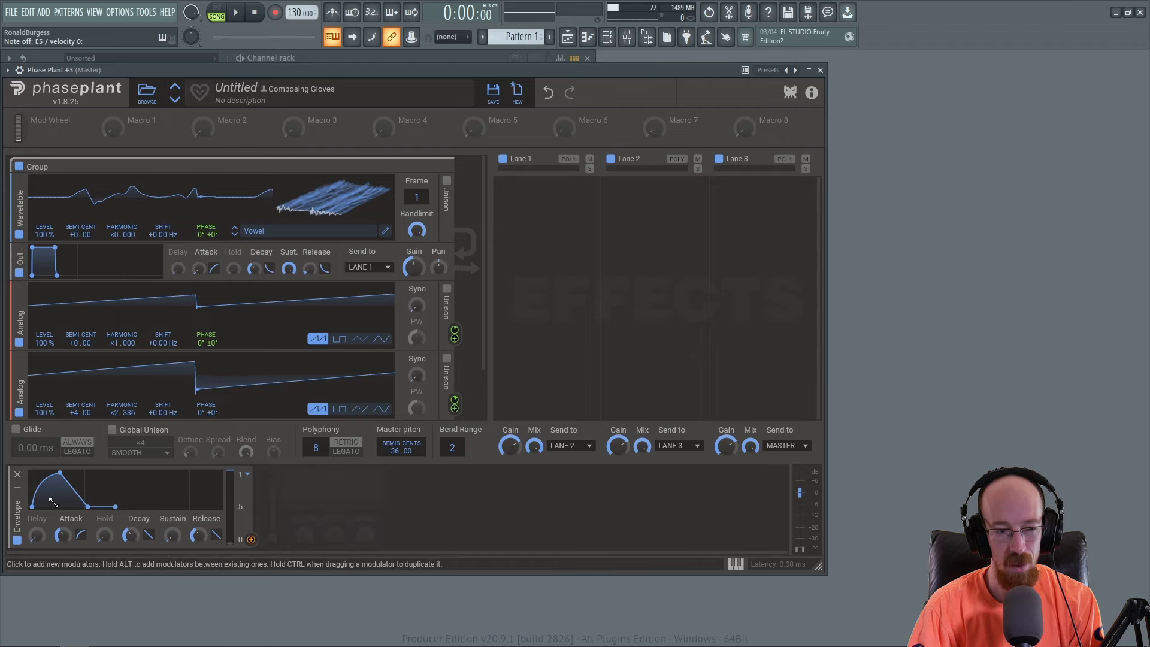
left_click_drag(131, 536, 131, 529)
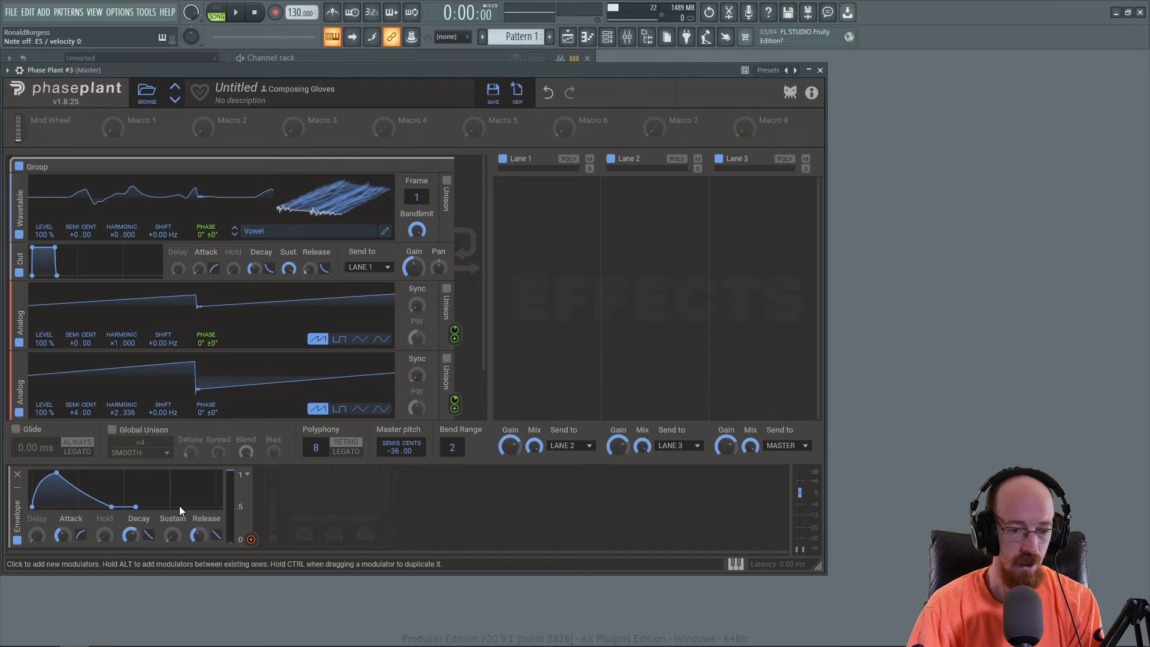
Route the envelope to modulate the second Analog generator's harmonic and level.
scroll(130, 365, "down", 1)
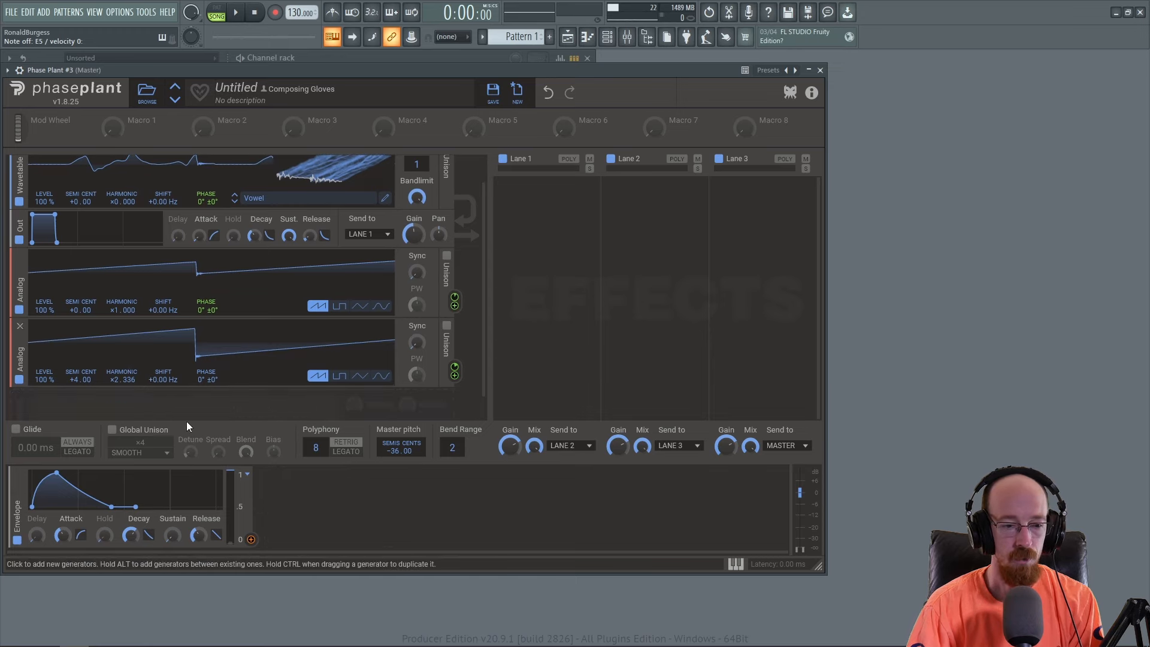
left_click(250, 539)
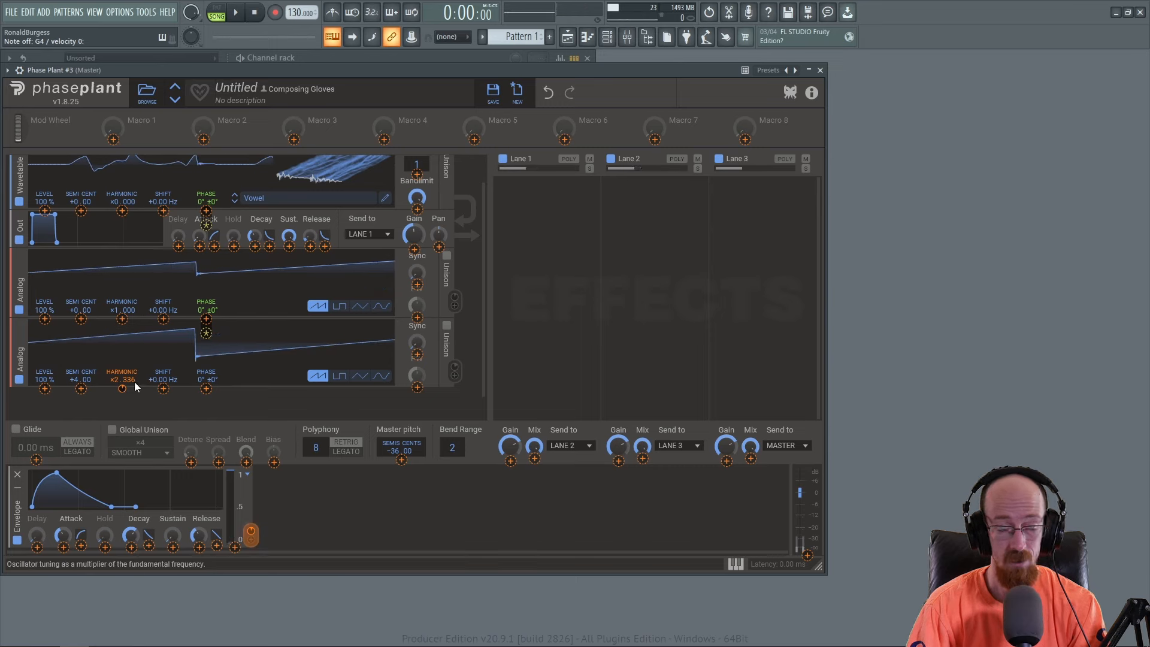
left_click_drag(127, 378, 122, 387)
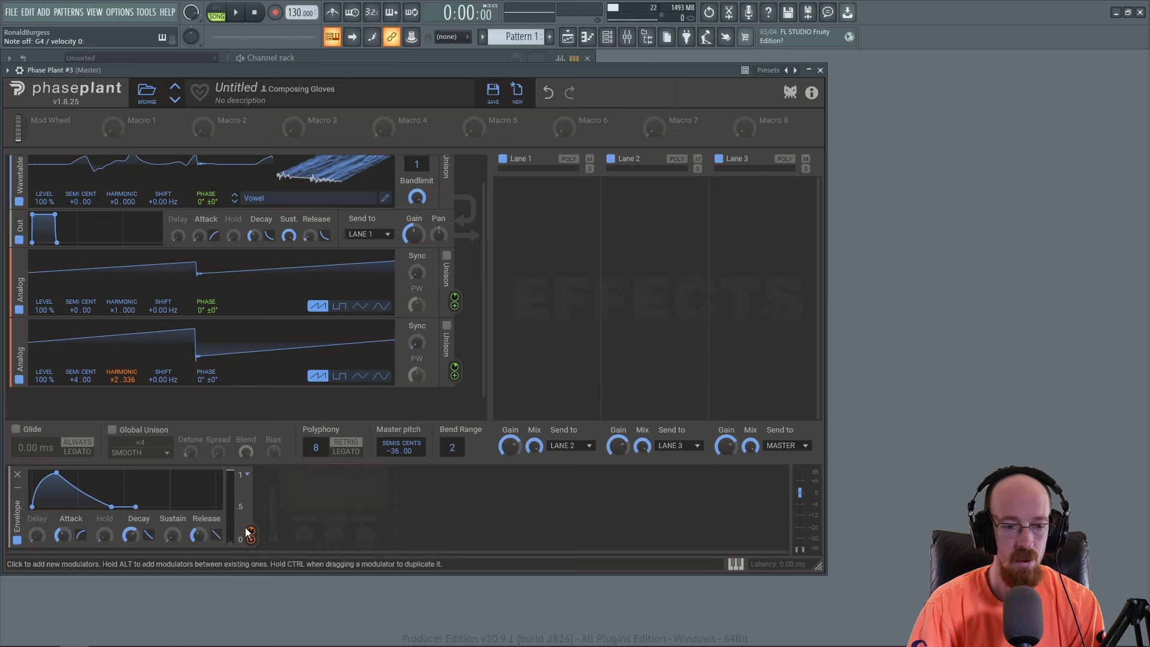
left_click_drag(251, 539, 126, 435)
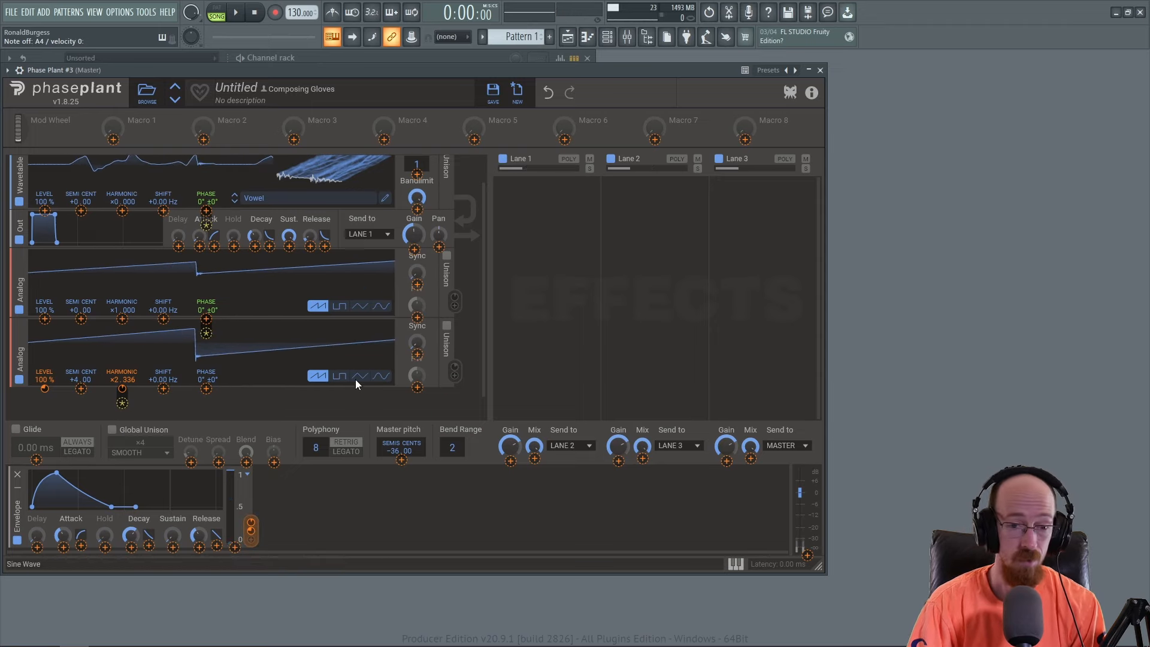
Route the envelope to the Vowel wavetable's frame position and adjust the modulation to a moderate depth.
scroll(333, 386, "up", 1)
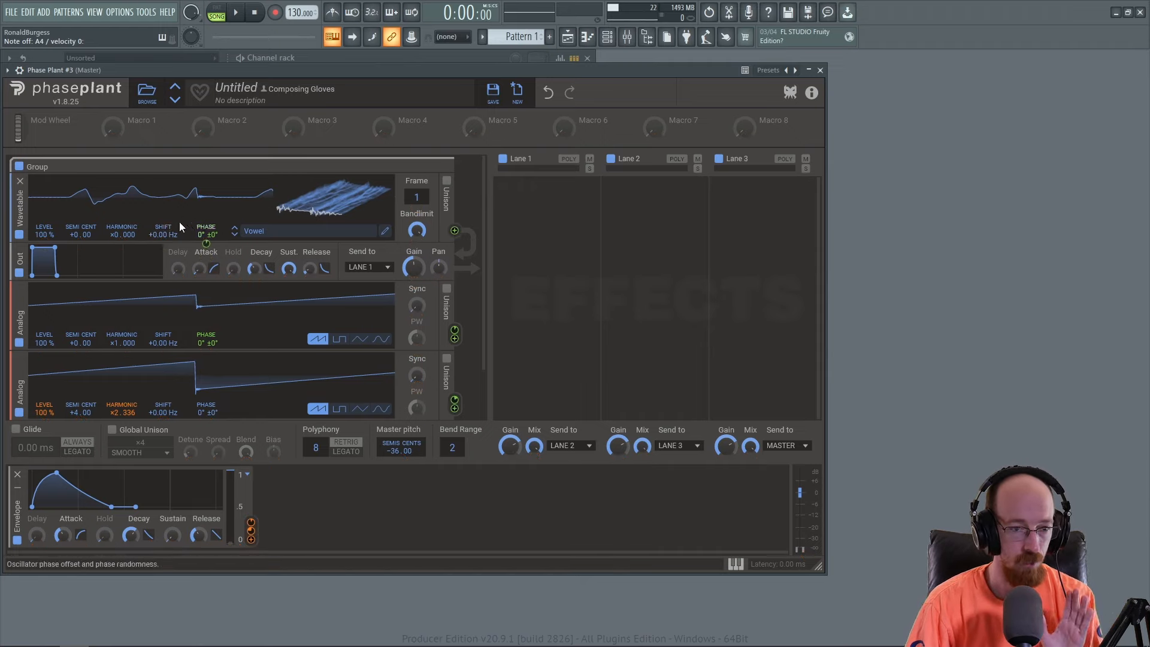
scroll(154, 203, "down", 1)
scroll(278, 205, "up", 1)
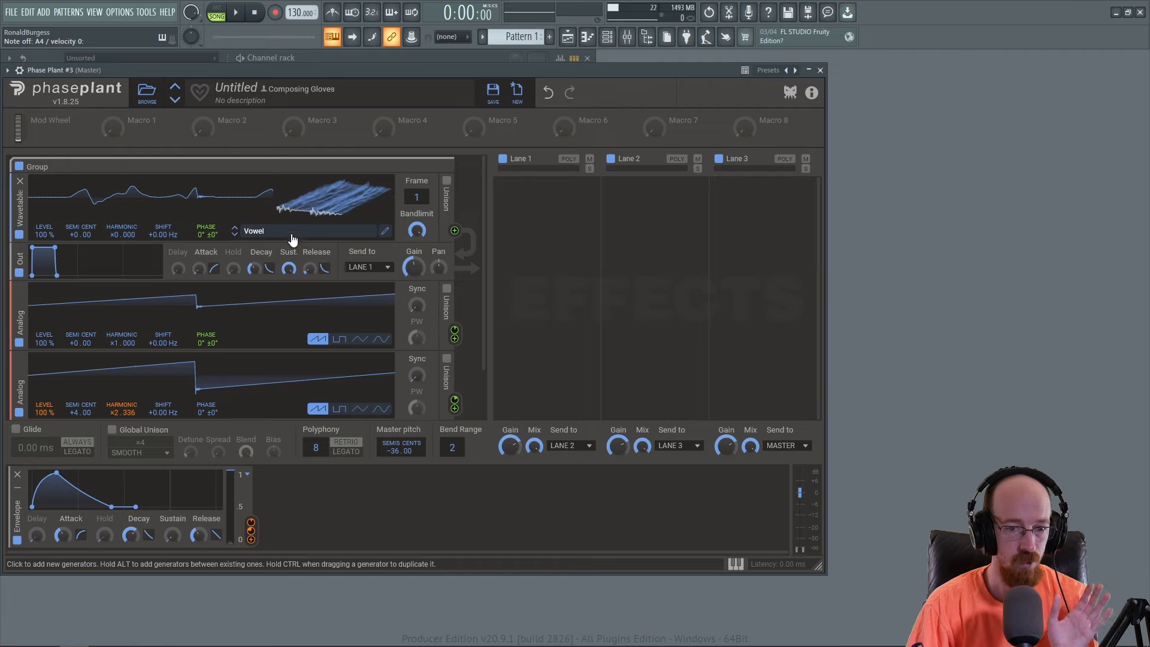
left_click(252, 540)
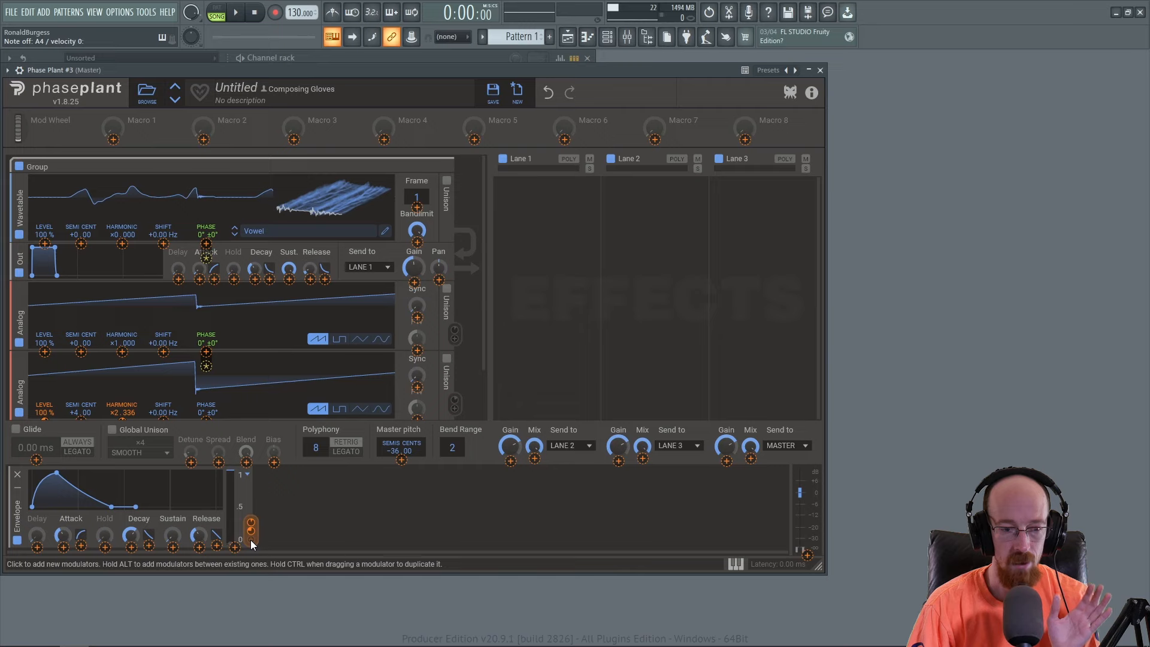
left_click(417, 207)
left_click_drag(419, 213, 420, 191)
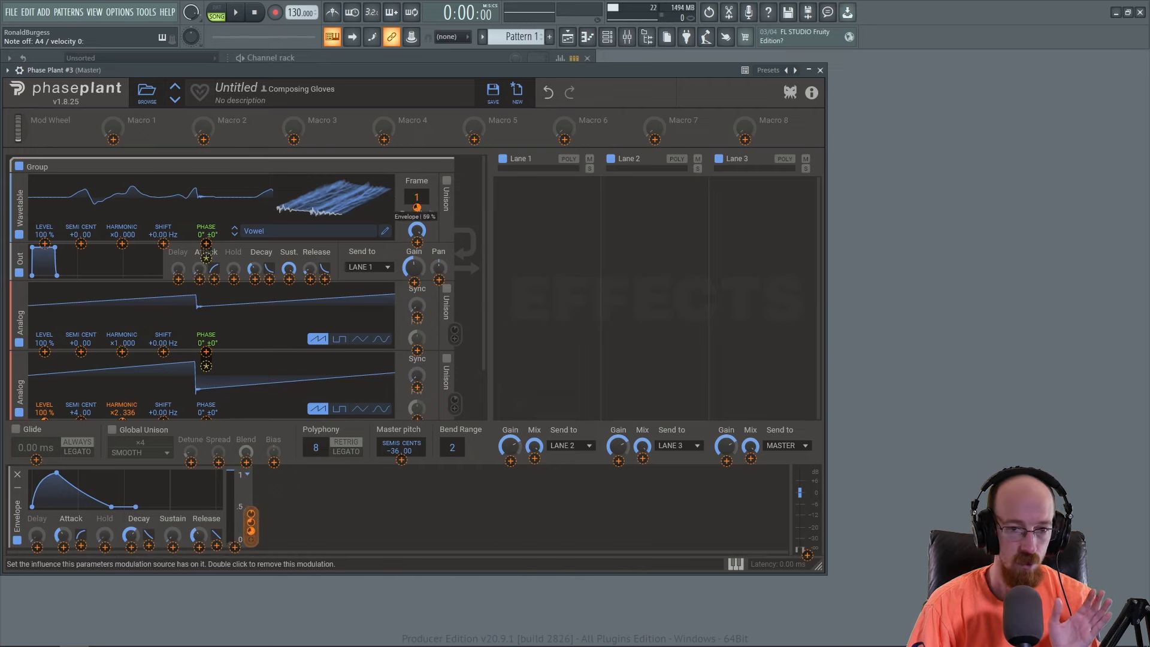
left_click_drag(419, 192, 420, 182)
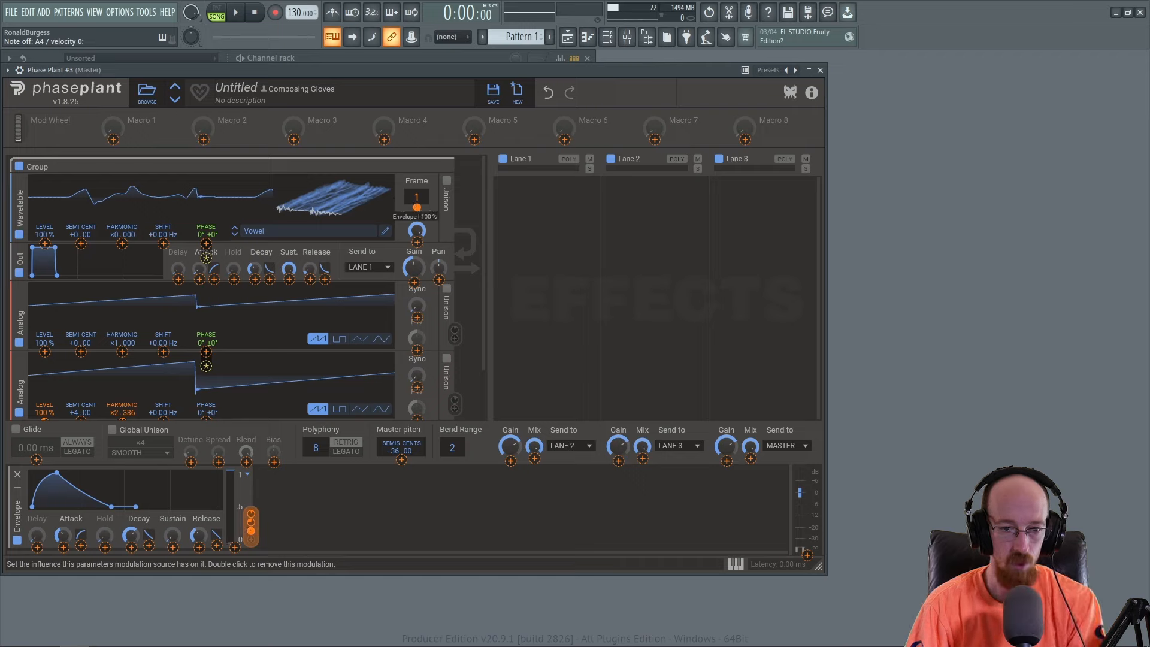
left_click_drag(419, 182, 420, 209)
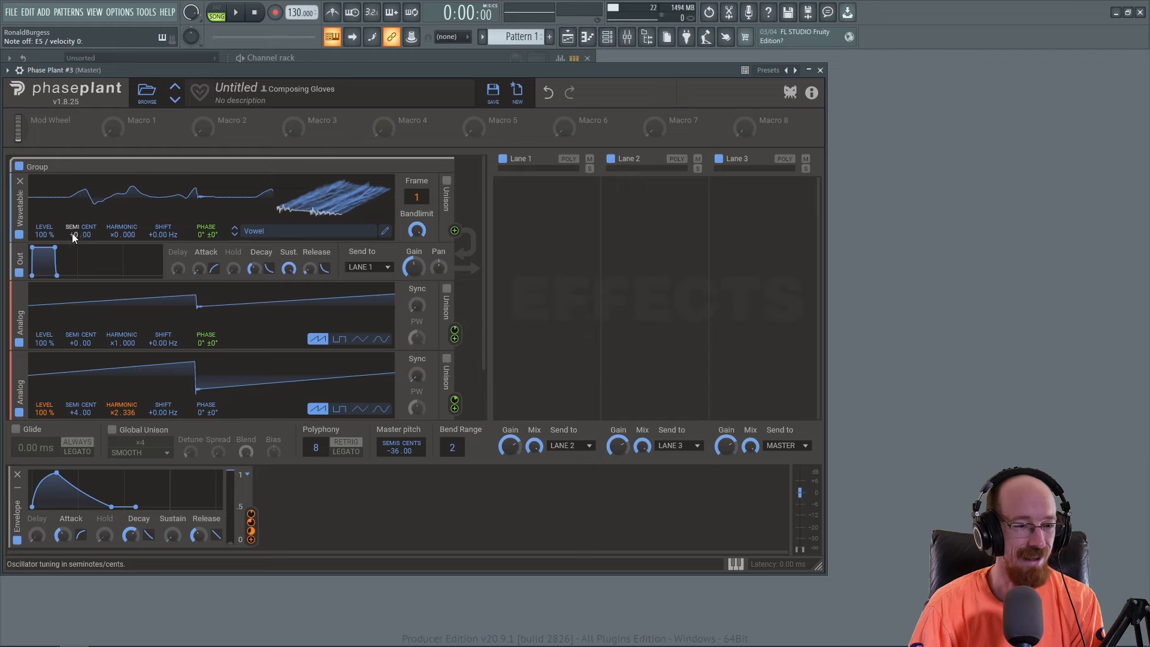
Try scaling the Analog's modulation of the wavetable phase with the envelope at 94 %, and remove that envelope link.
scroll(264, 271, "down", 2)
scroll(284, 309, "up", 2)
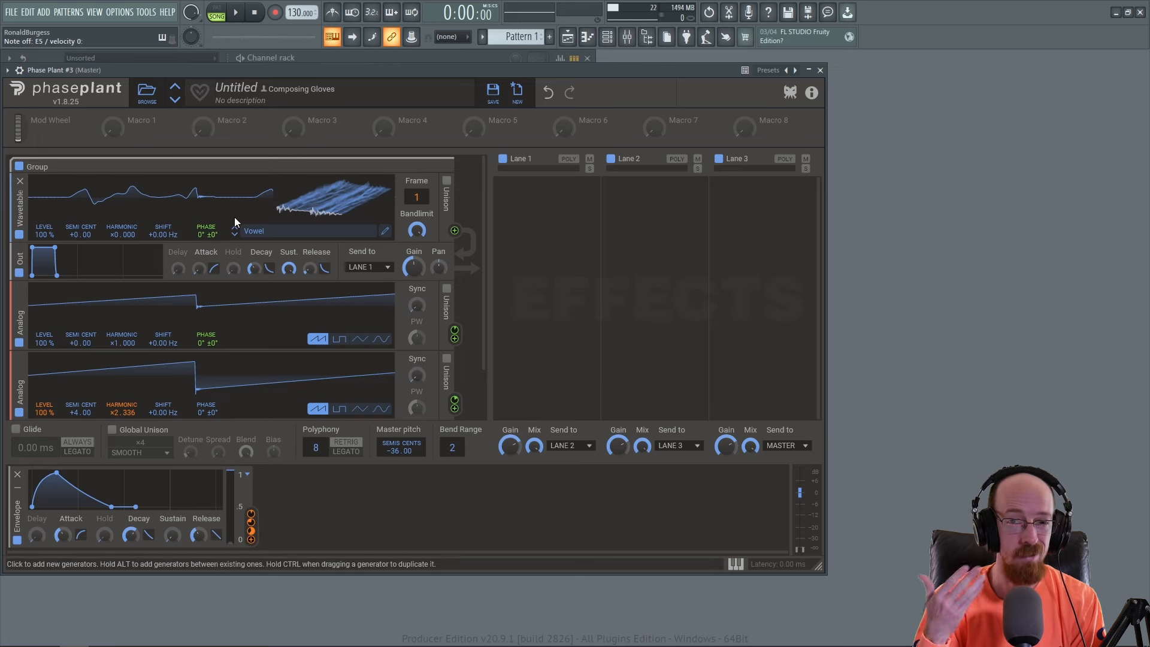
mouse_move(250, 530)
left_mouse_down()
mouse_move(206, 251)
mouse_move(254, 467)
mouse_move(299, 530)
mouse_move(251, 538)
left_mouse_up()
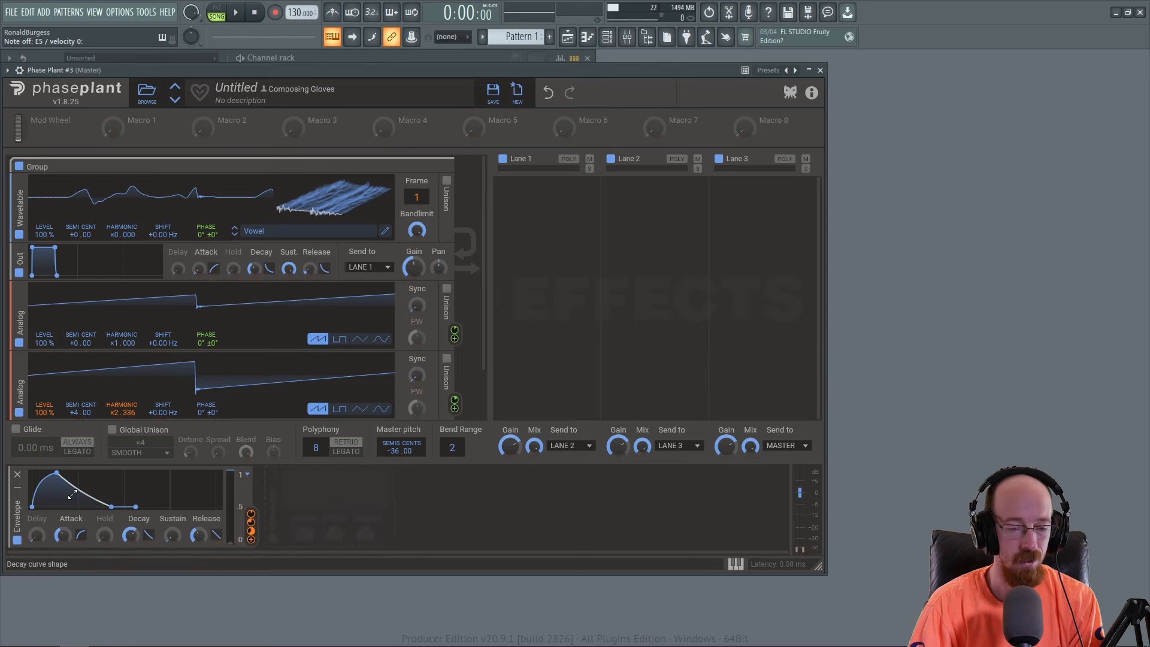
left_click_drag(250, 531, 203, 243)
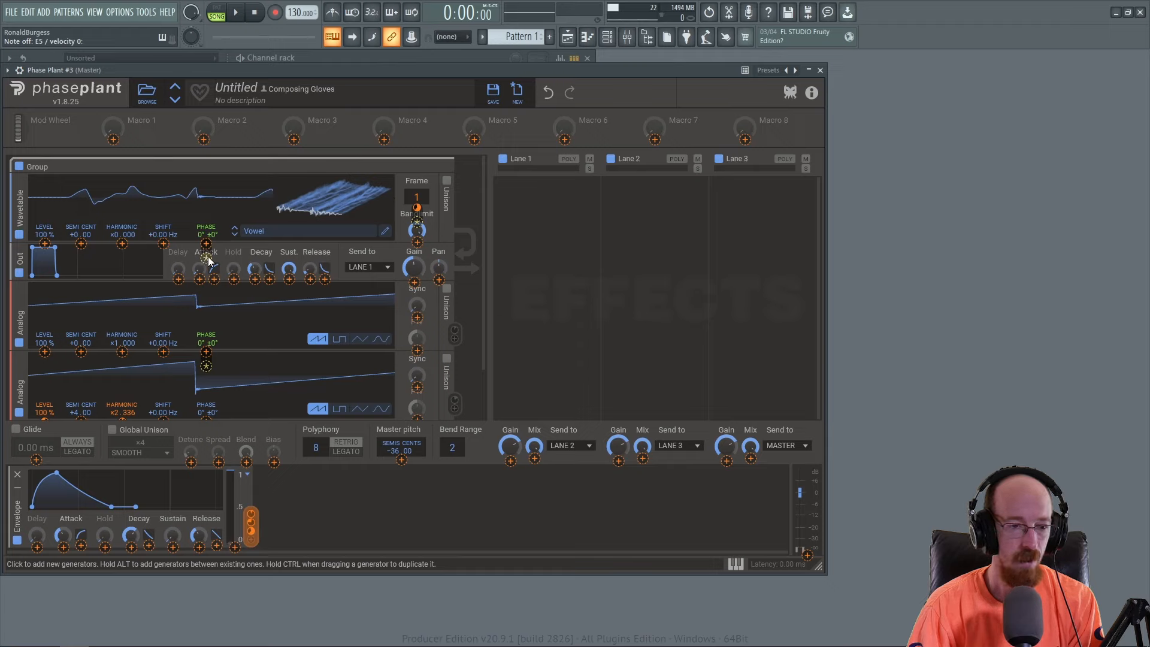
mouse_move(208, 260)
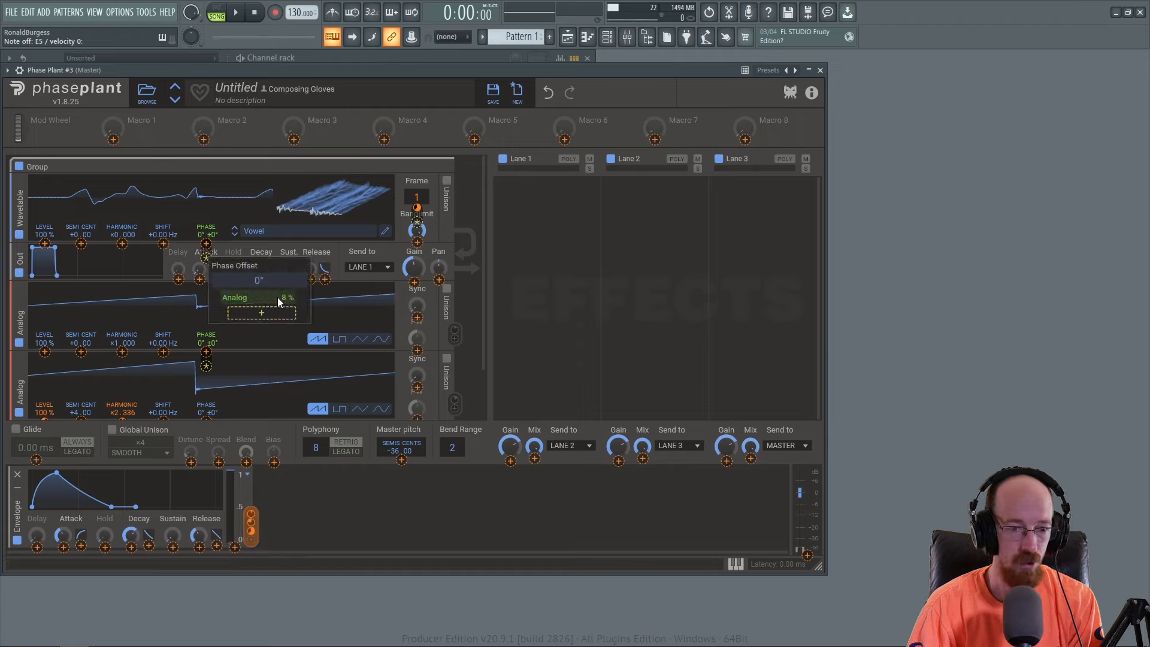
left_click(265, 313)
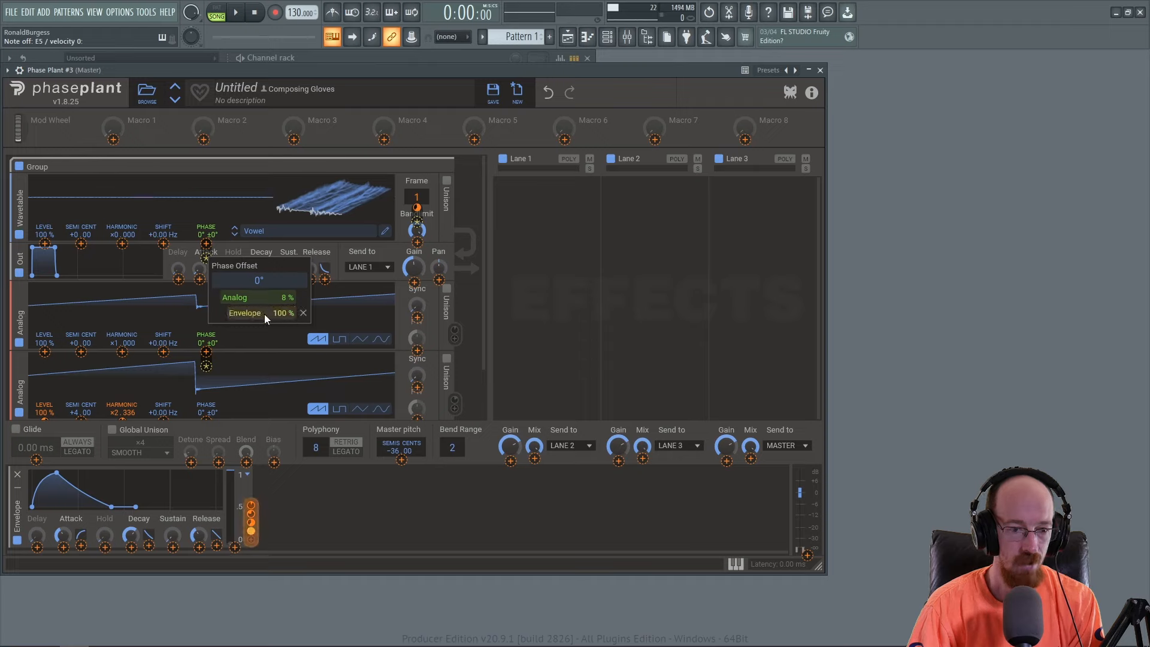
left_click_drag(286, 315, 286, 328)
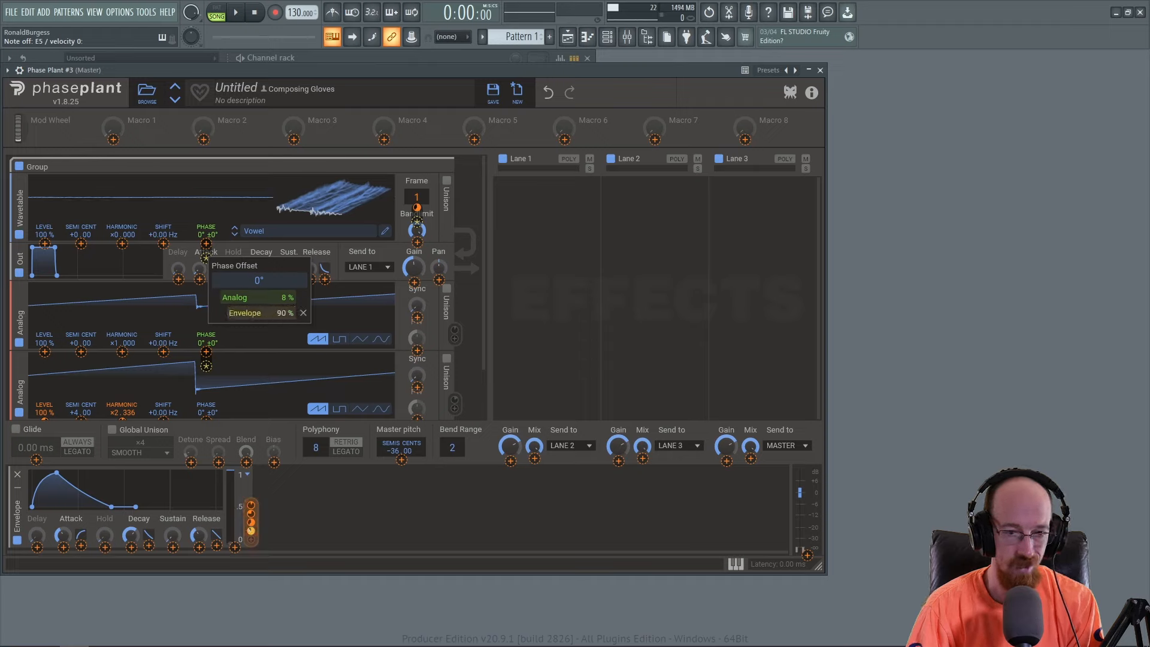
left_click_drag(278, 315, 278, 319)
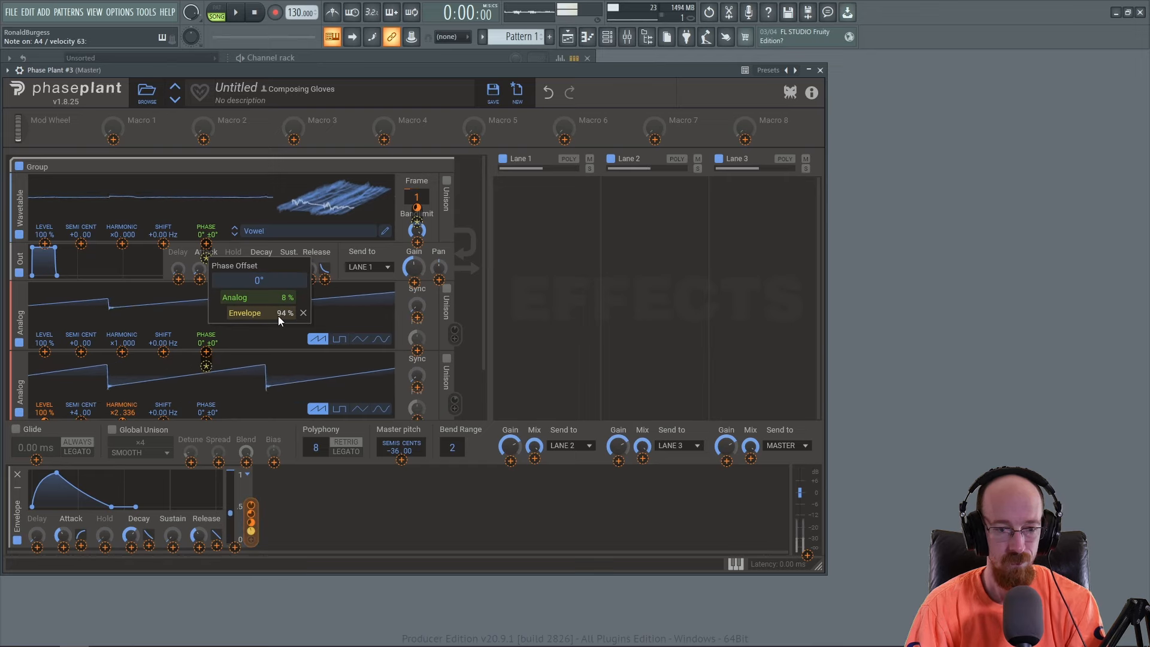
left_click(303, 313)
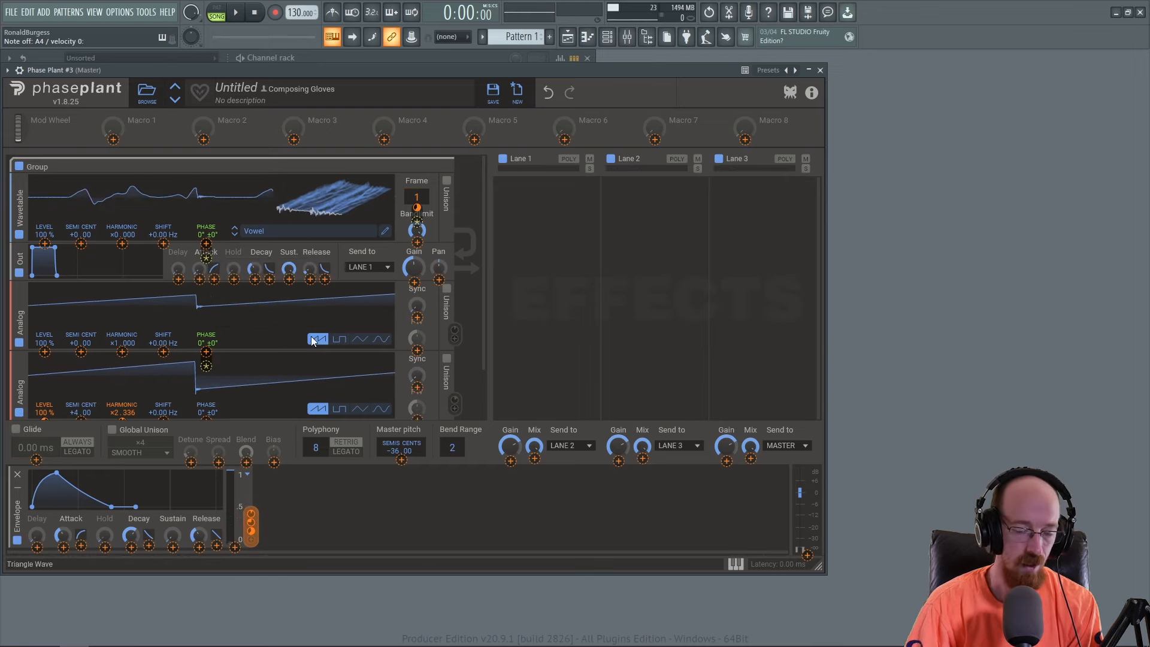
Add a Distortion effect to Lane 1, adjust its Overdrive drive amount, and collapse the effect.
left_click(435, 531)
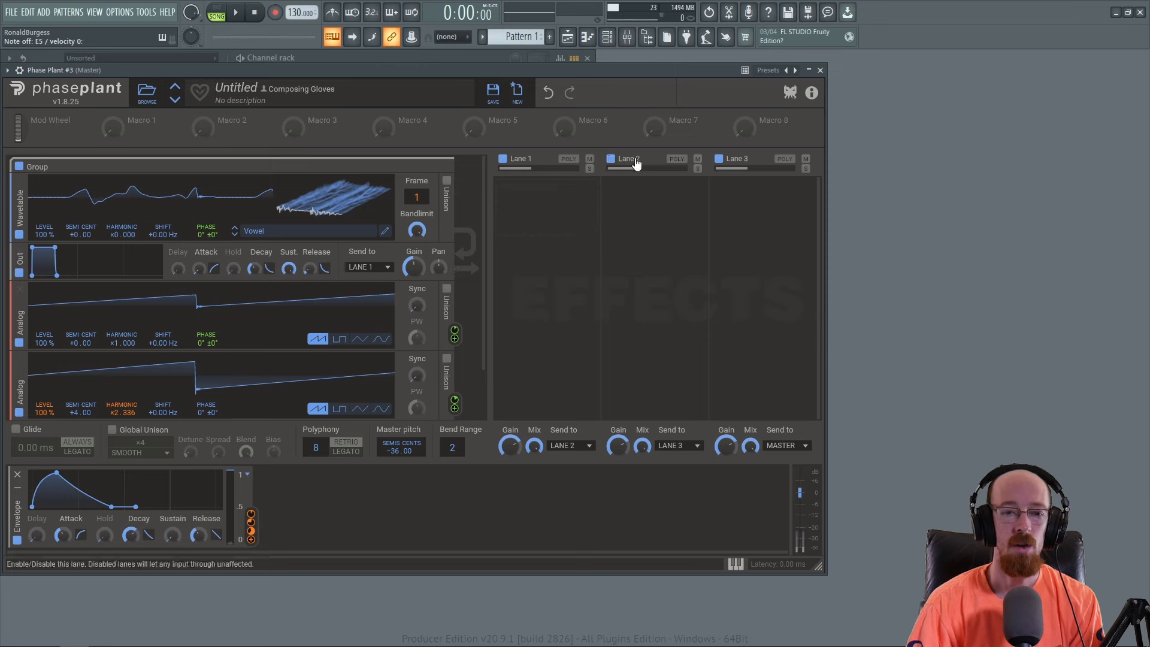
left_click(550, 220)
type("d")
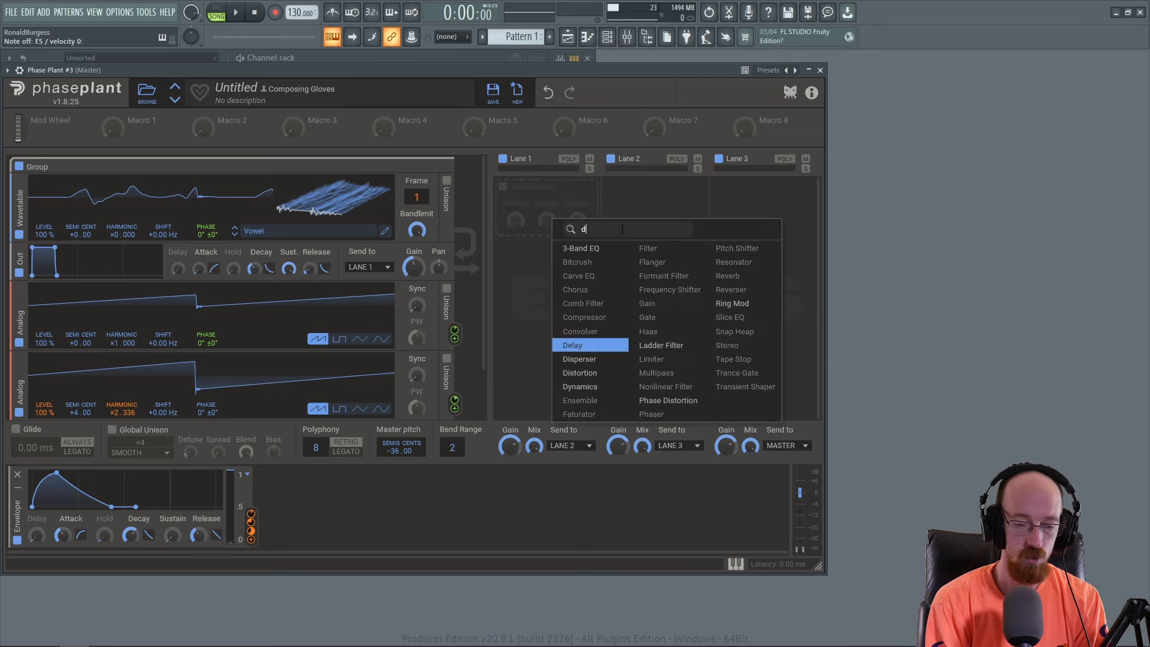
type("ist")
key("Return")
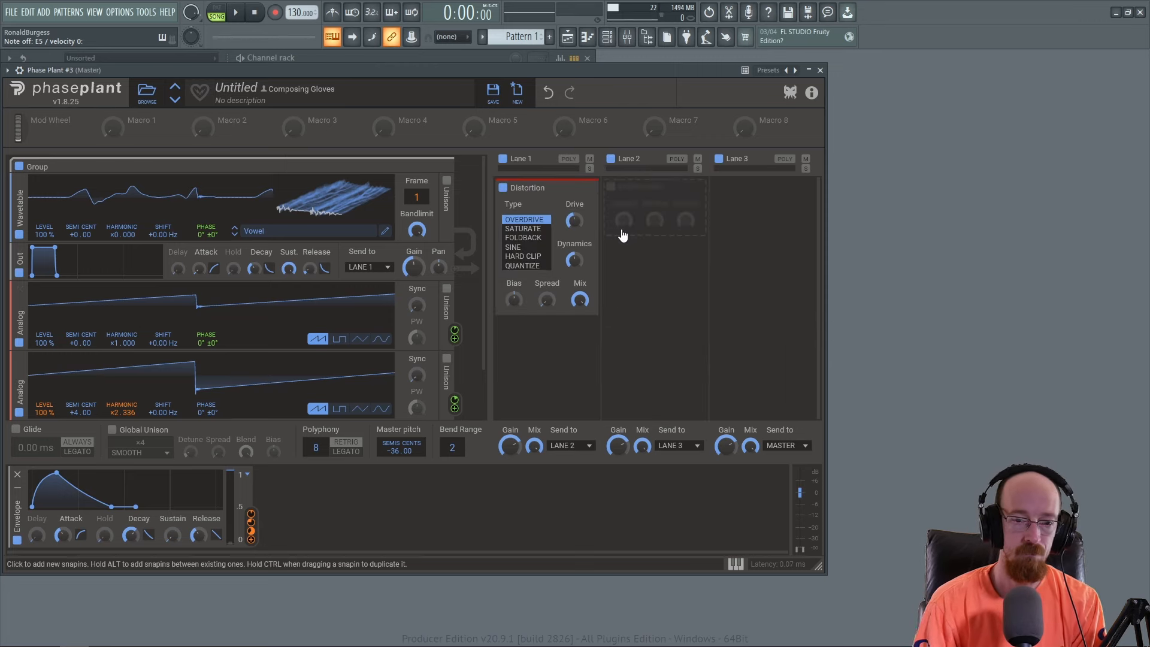
left_click_drag(577, 223, 577, 187)
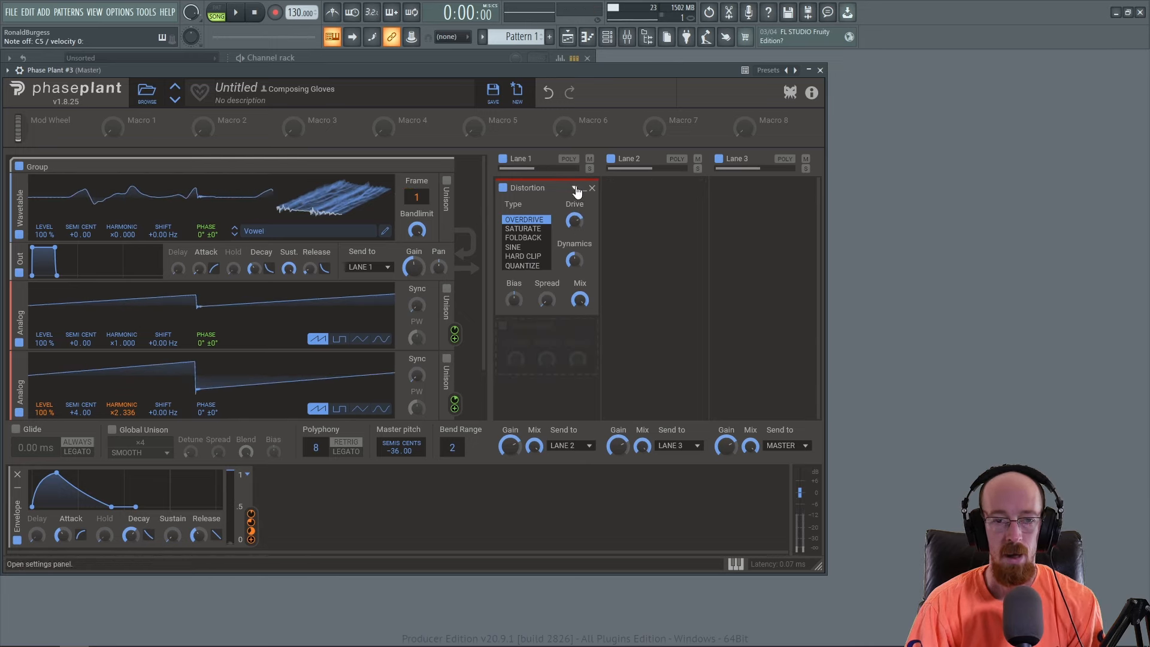
left_click(585, 191)
Add a Reverb below the Distortion in Lane 1, reducing its decay and size and increasing its dampening.
left_click(561, 228)
type("rev")
key("Return")
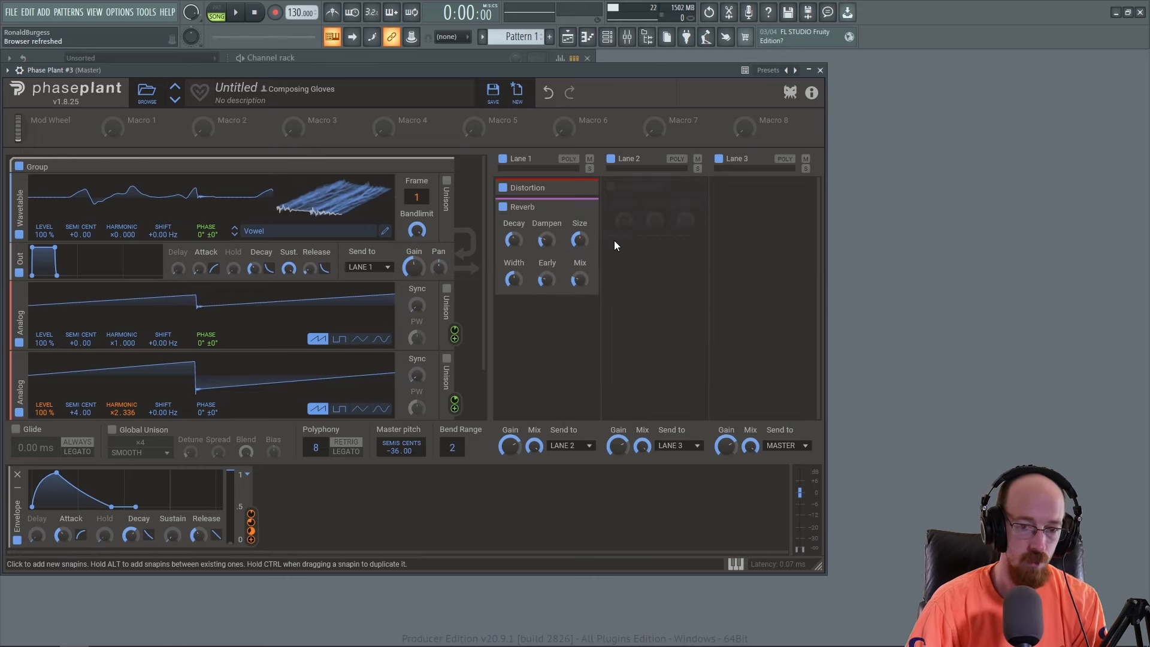
mouse_move(579, 241)
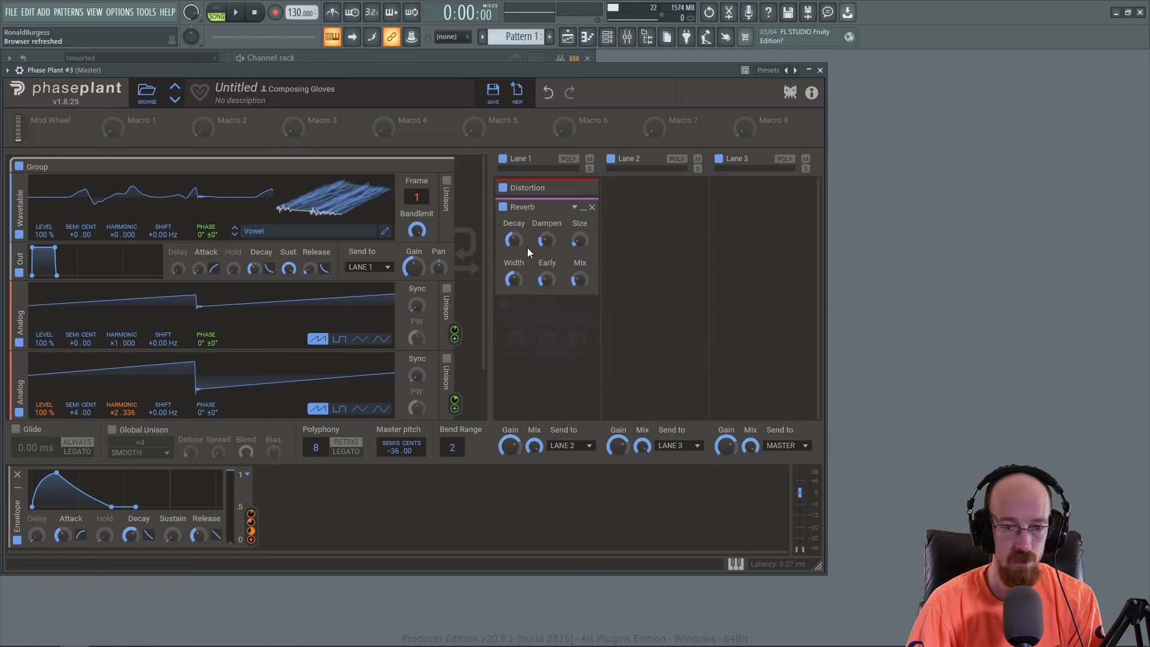
mouse_move(512, 241)
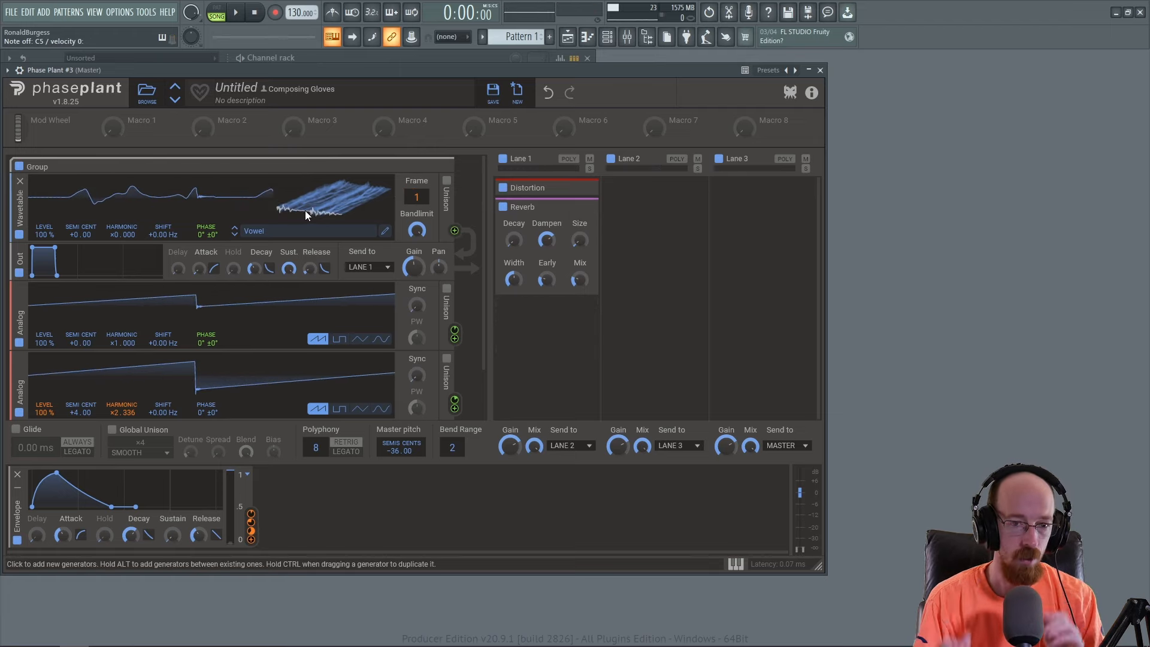
Enable unison on the Vowel wavetable with 6 voices in Synthetic mode, slight detune and a stereo spread of about 55 %.
left_click(447, 182)
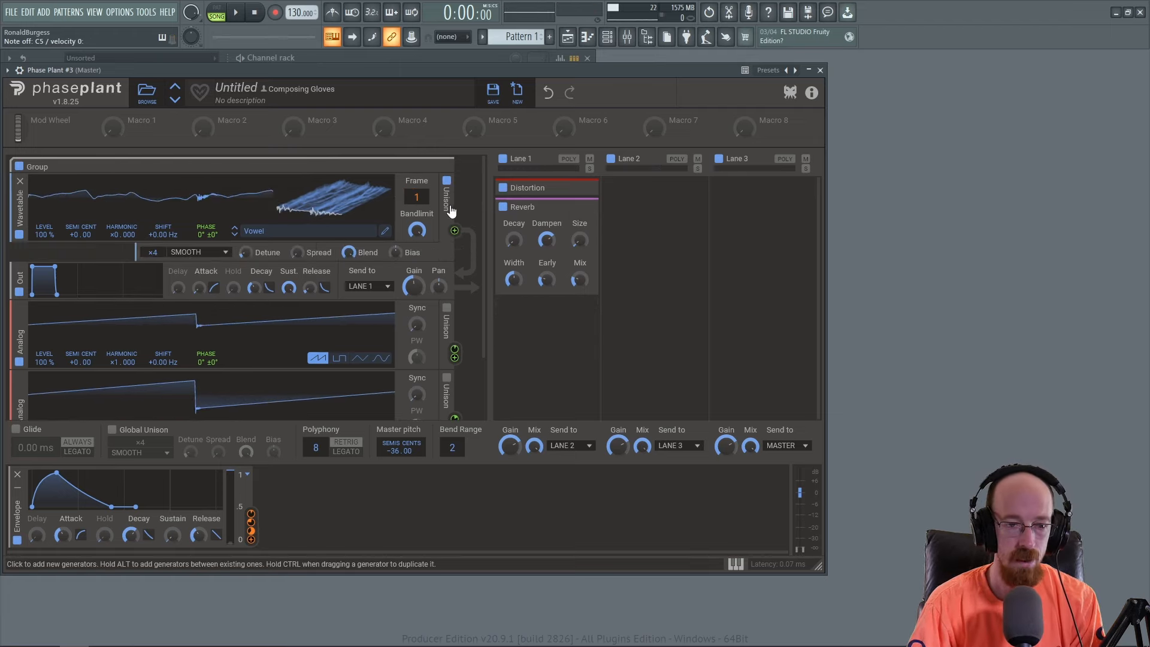
left_click(202, 253)
left_click(200, 293)
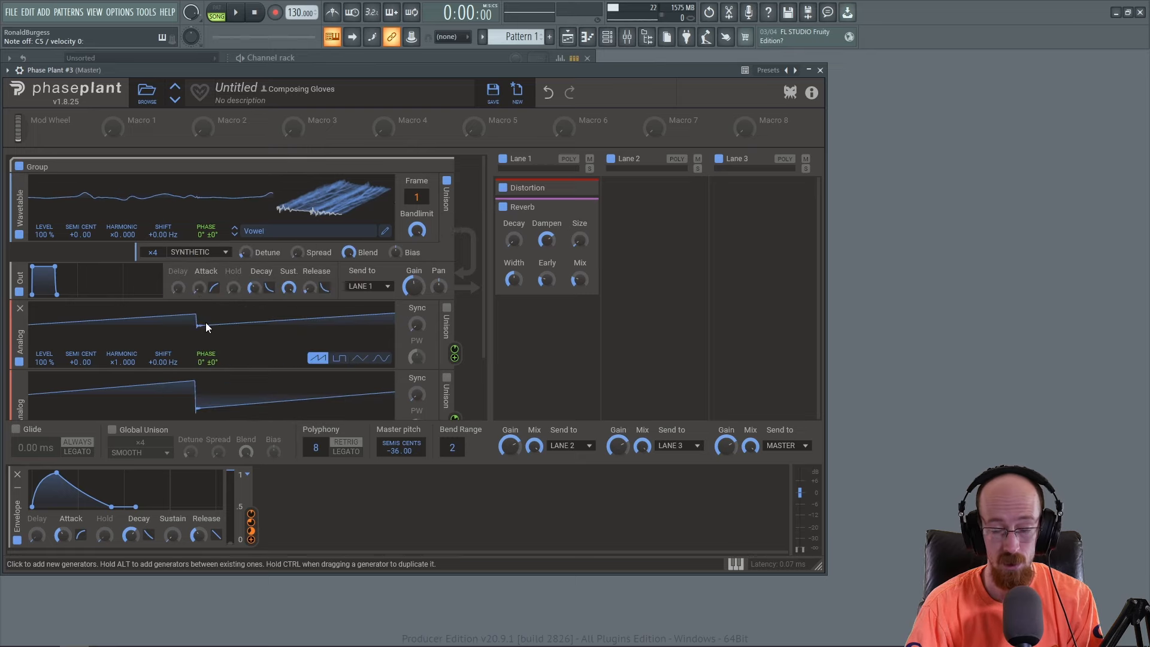
left_click_drag(158, 253, 156, 259)
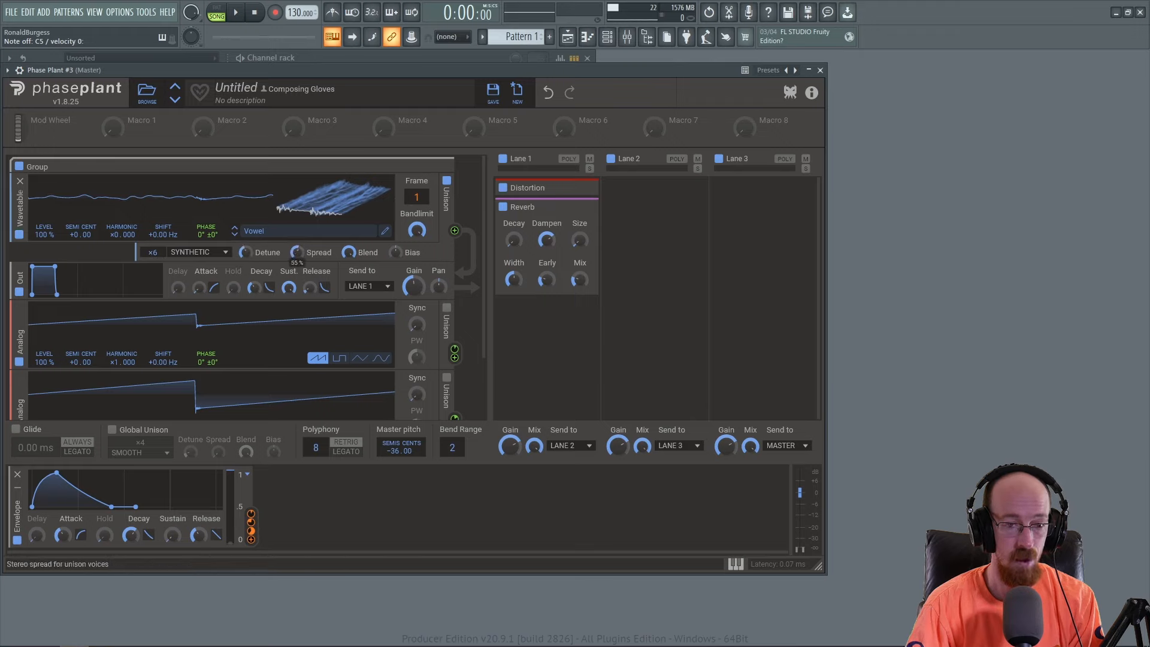
mouse_move(301, 254)
left_mouse_down()
mouse_move(301, 281)
mouse_move(296, 253)
left_mouse_up()
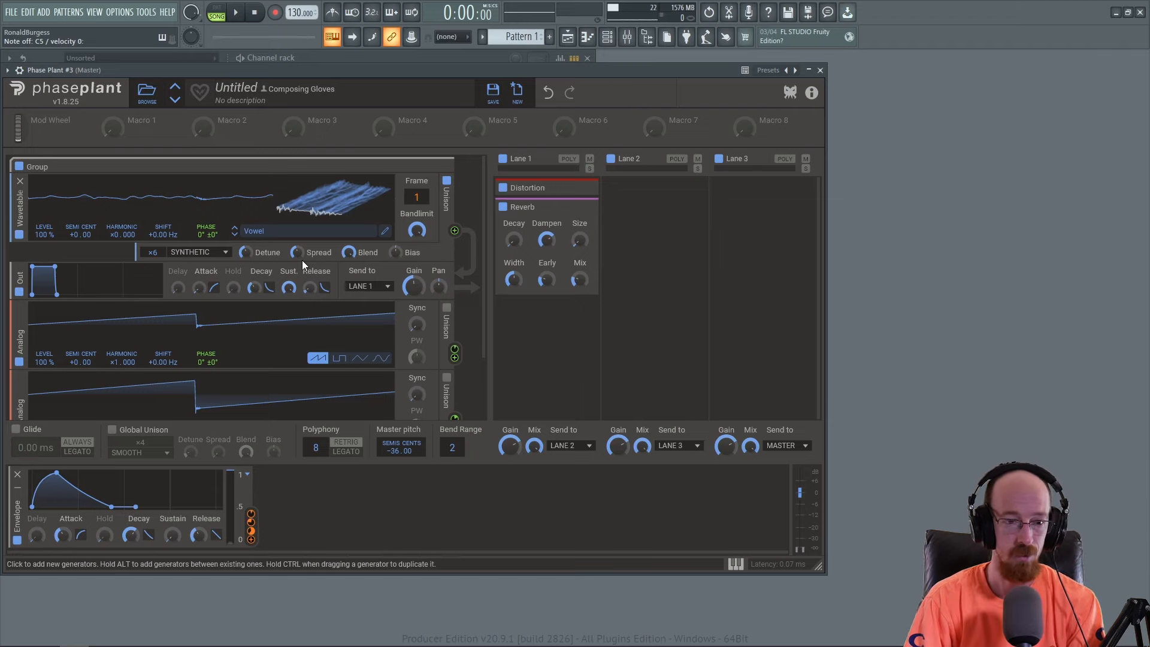
left_click_drag(297, 253, 297, 273)
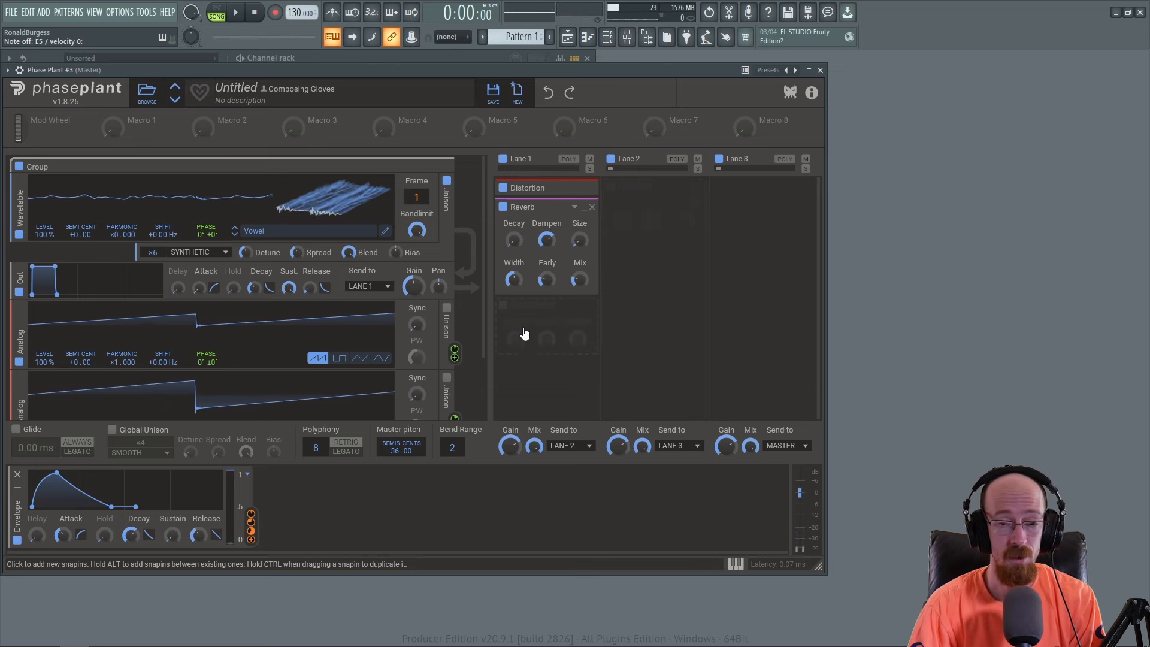
Add a Pitch Shifter below the Reverb in Lane 1 and set it to -4.00 semitones.
left_click(564, 341)
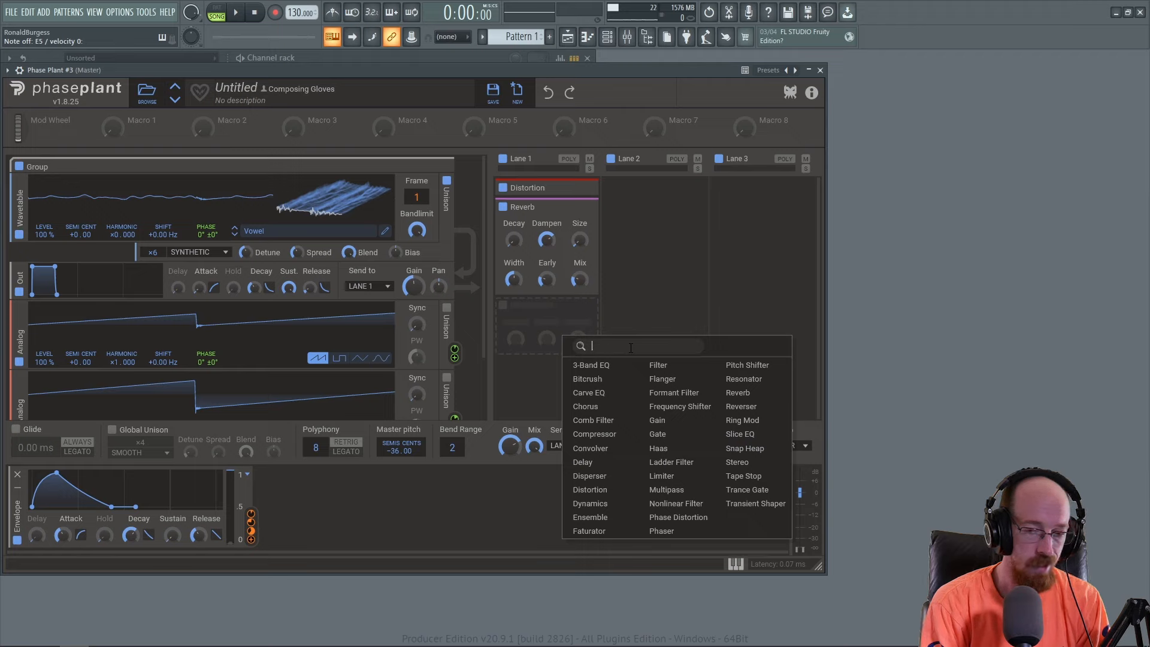
type("pi")
key("Return")
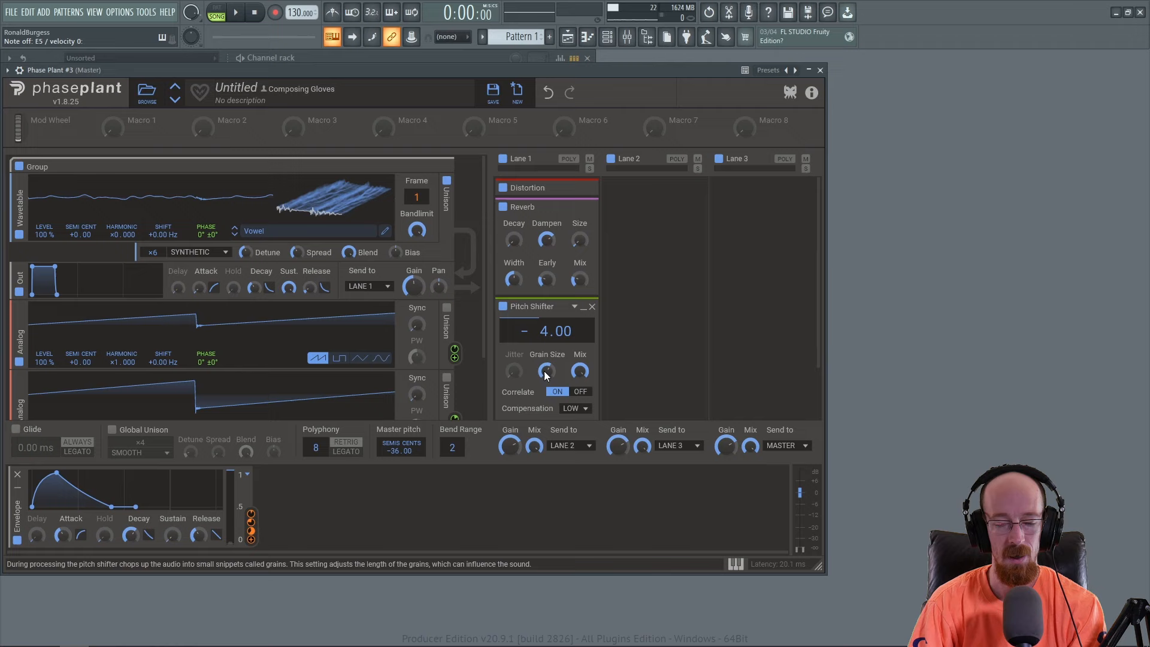
Try different grain sizes on the Pitch Shifter, from minimum up to 180 ms, and settle on a short grain.
left_click_drag(546, 371, 548, 317)
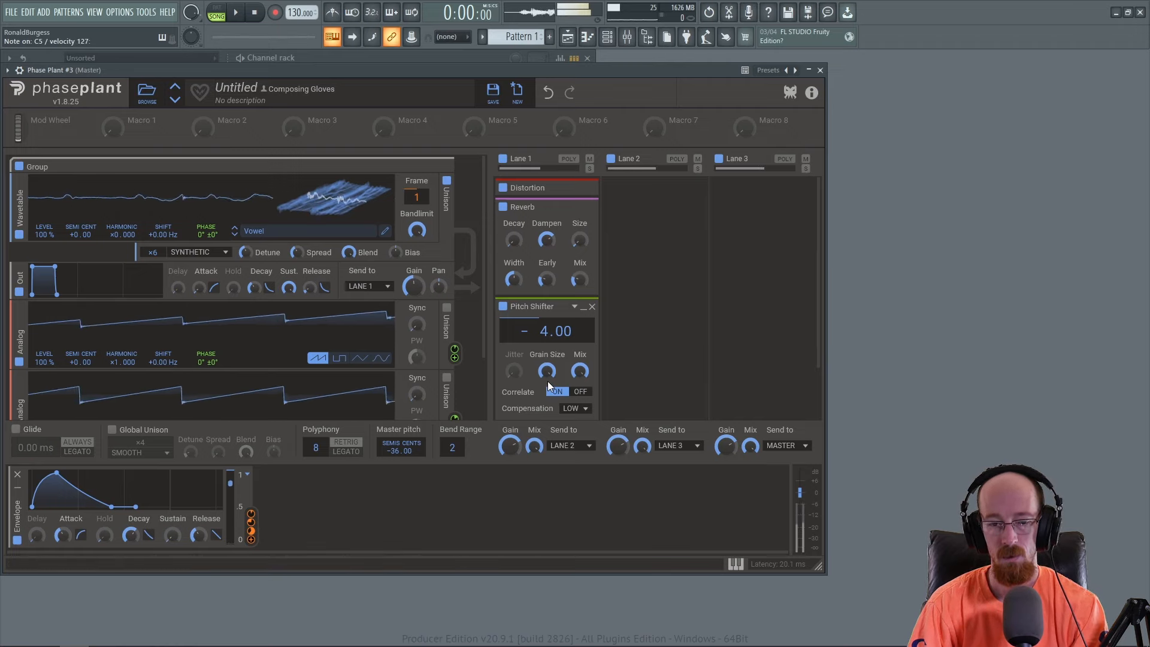
mouse_move(546, 372)
left_mouse_down()
mouse_move(545, 401)
mouse_move(545, 365)
left_mouse_up()
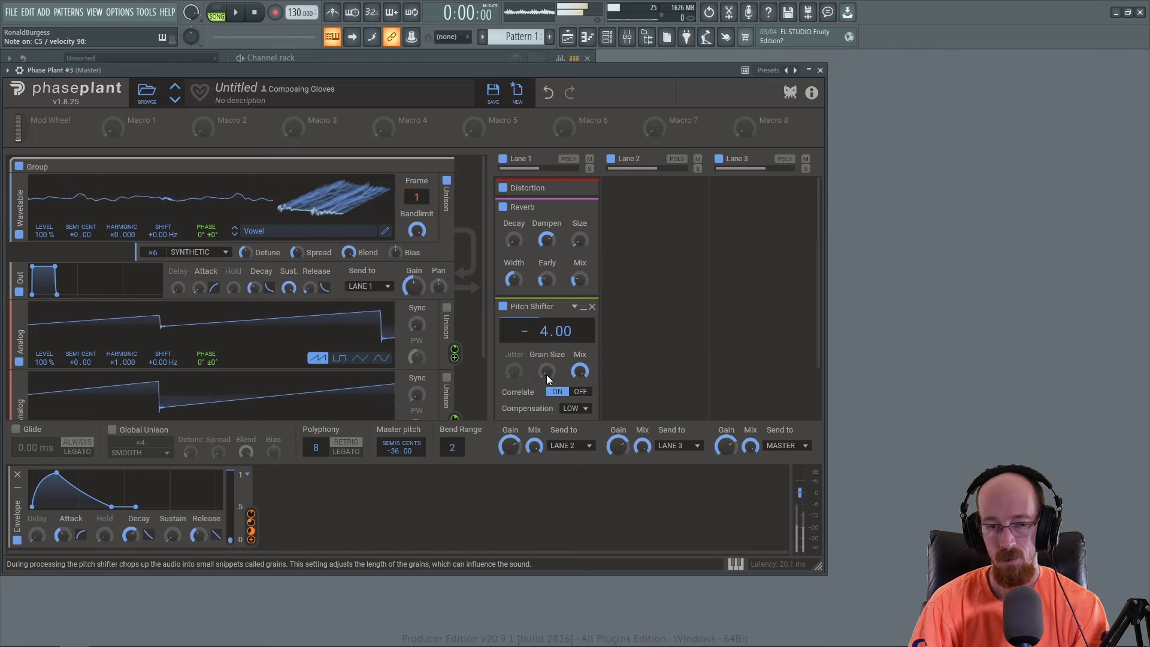
double_click(546, 375)
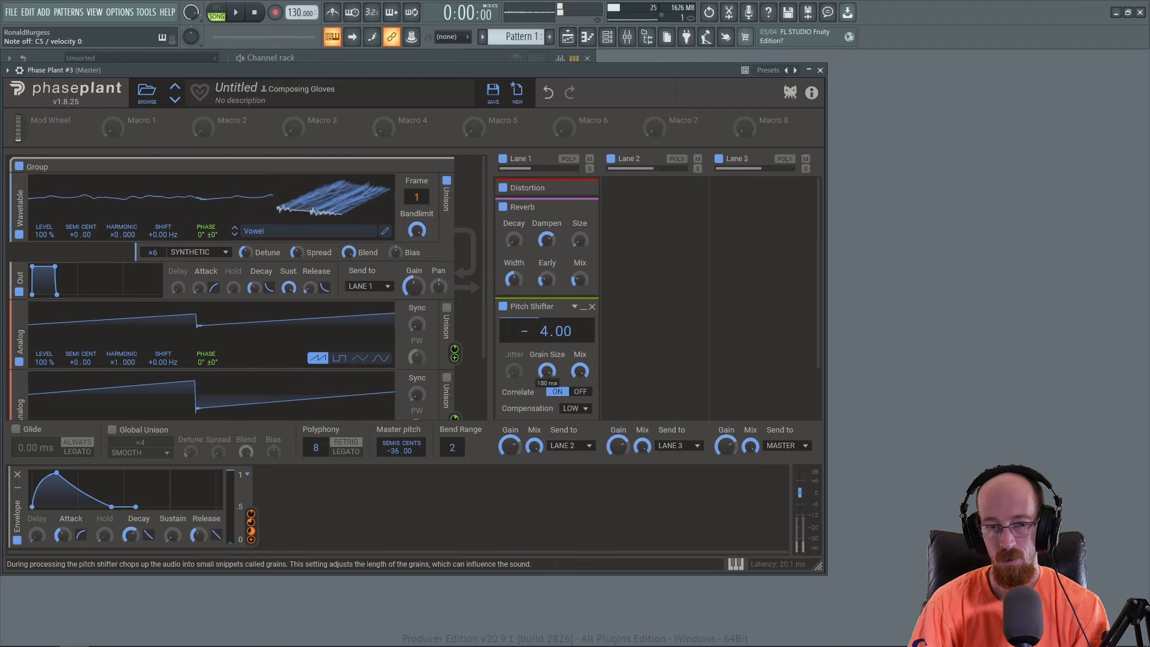
left_click_drag(547, 375, 546, 392)
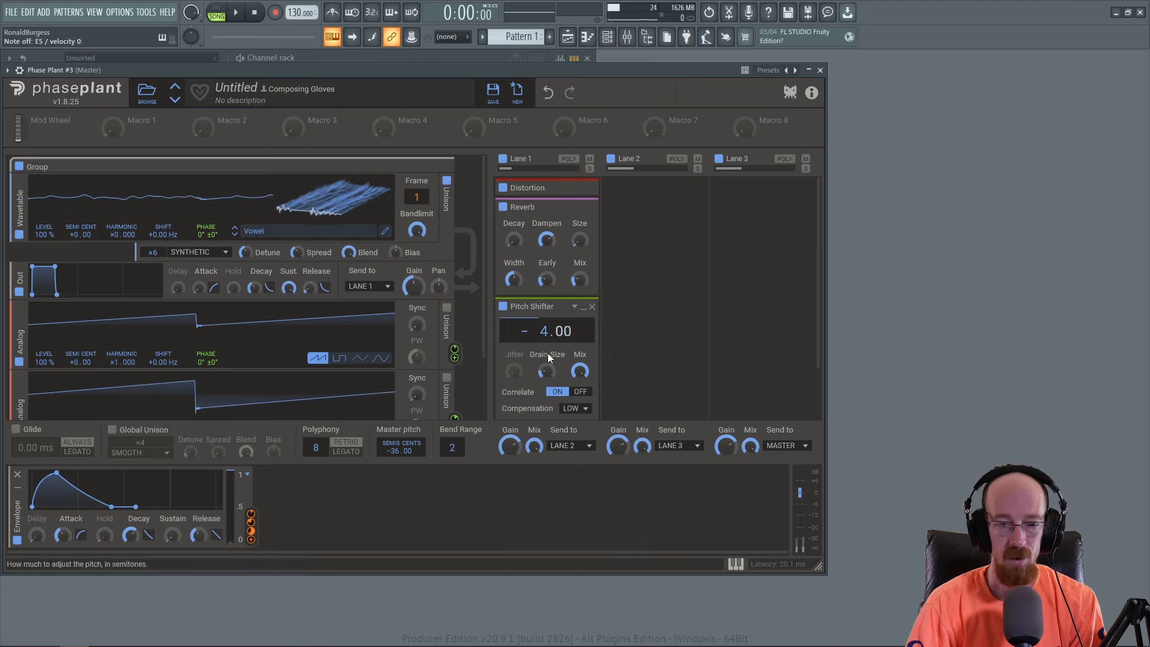
left_click(584, 307)
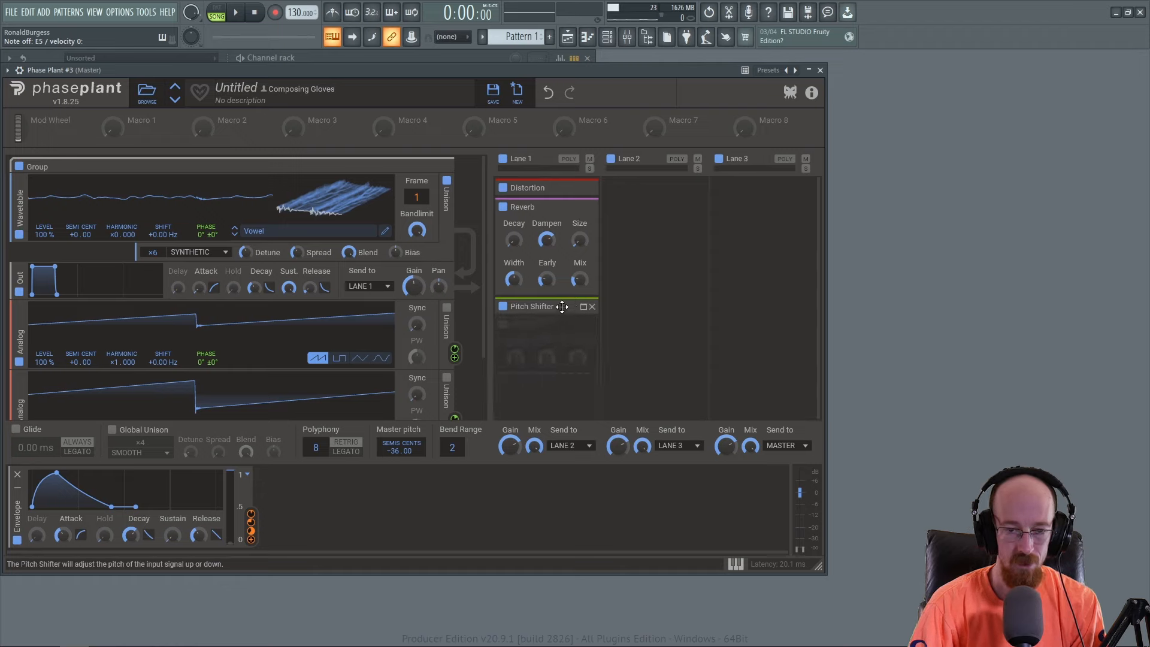
left_click(584, 308)
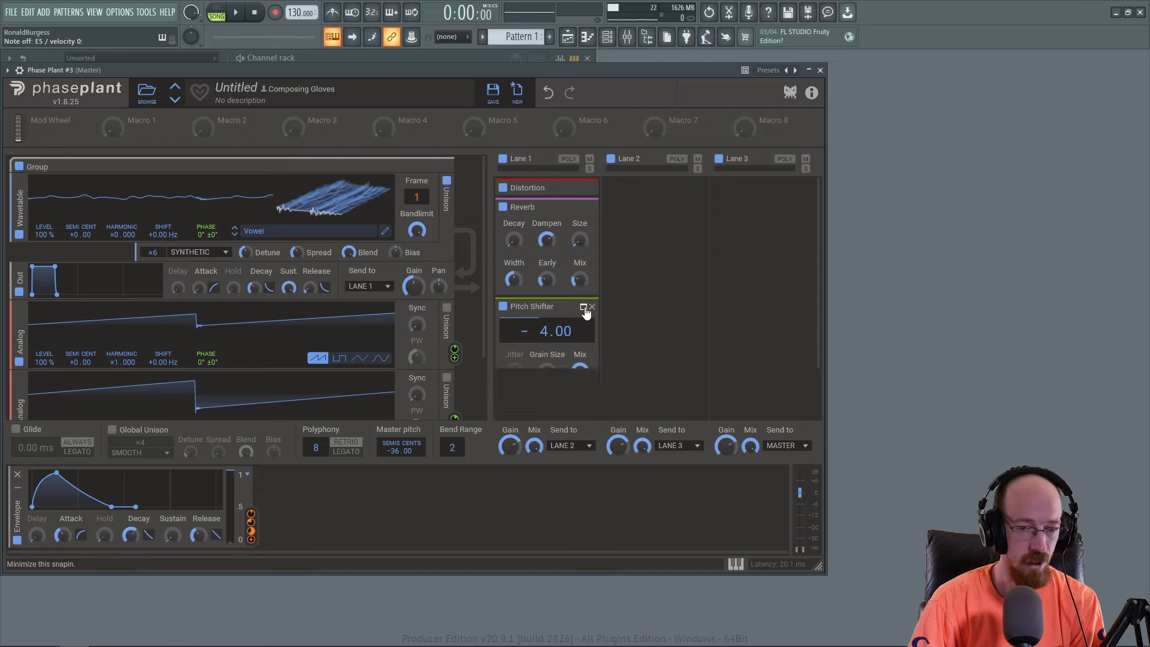
left_click(584, 307)
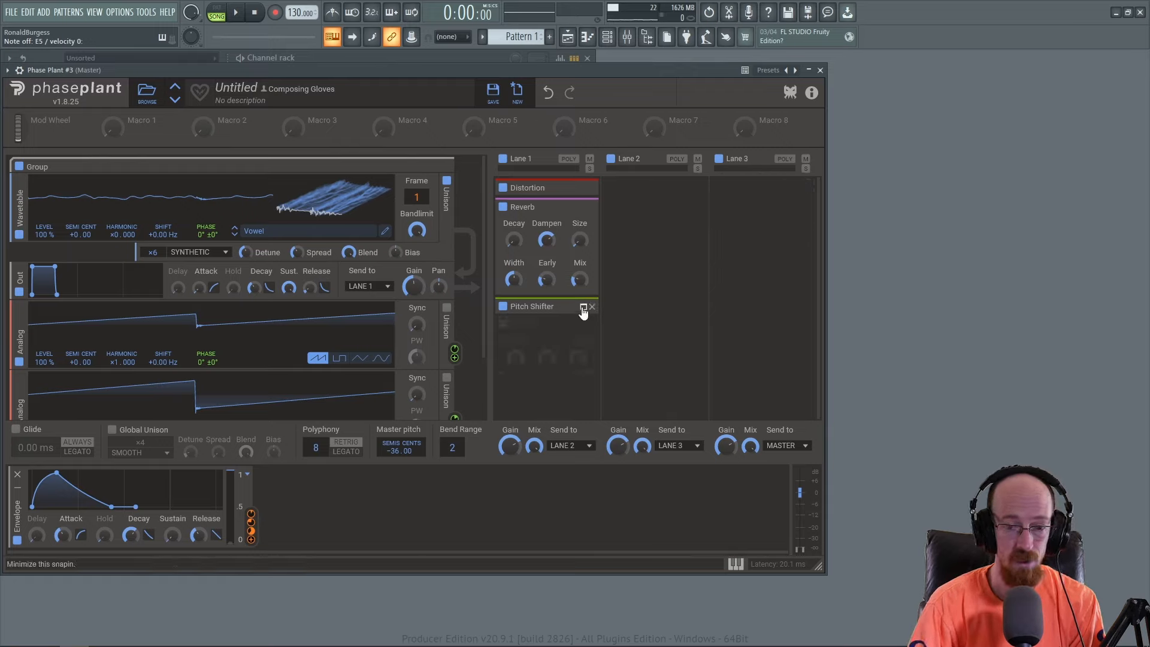
left_click(584, 308)
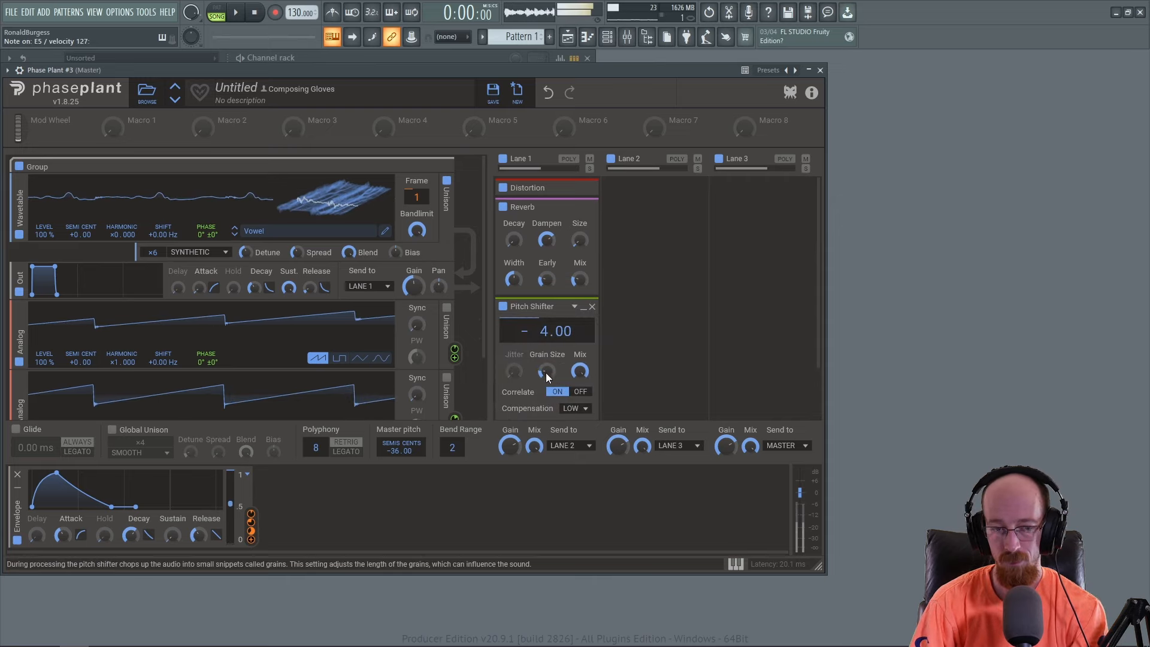
Compare a long grain size on the Pitch Shifter, return it to a short grain, and collapse the effect.
left_click_drag(546, 373, 545, 373)
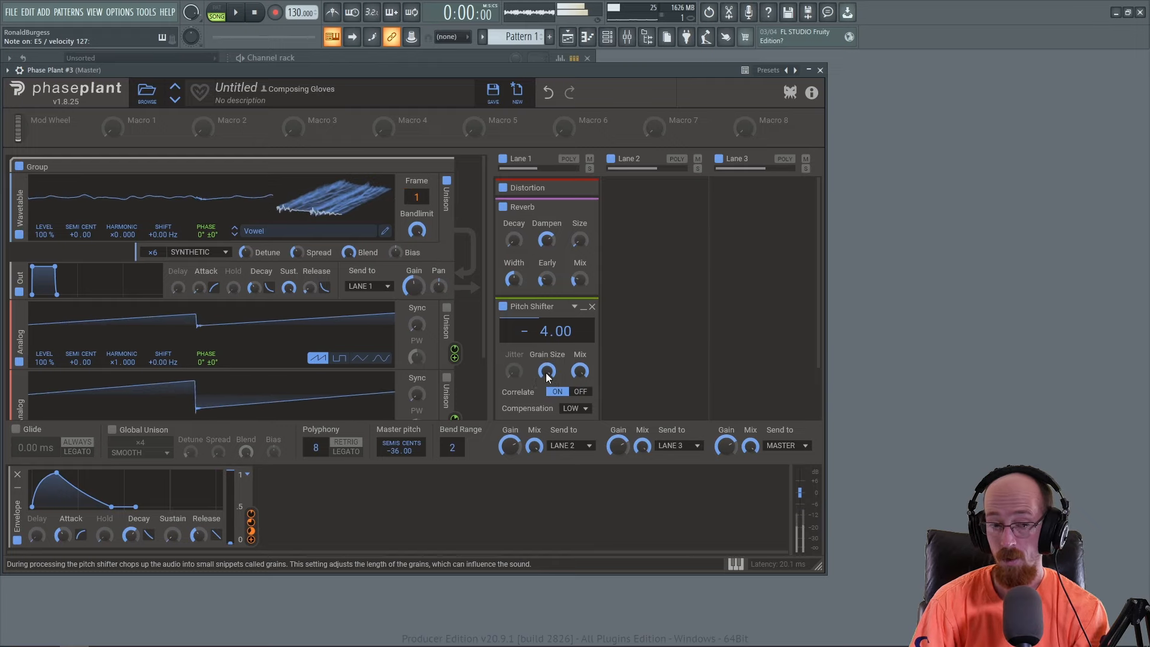
left_click_drag(545, 373, 546, 443)
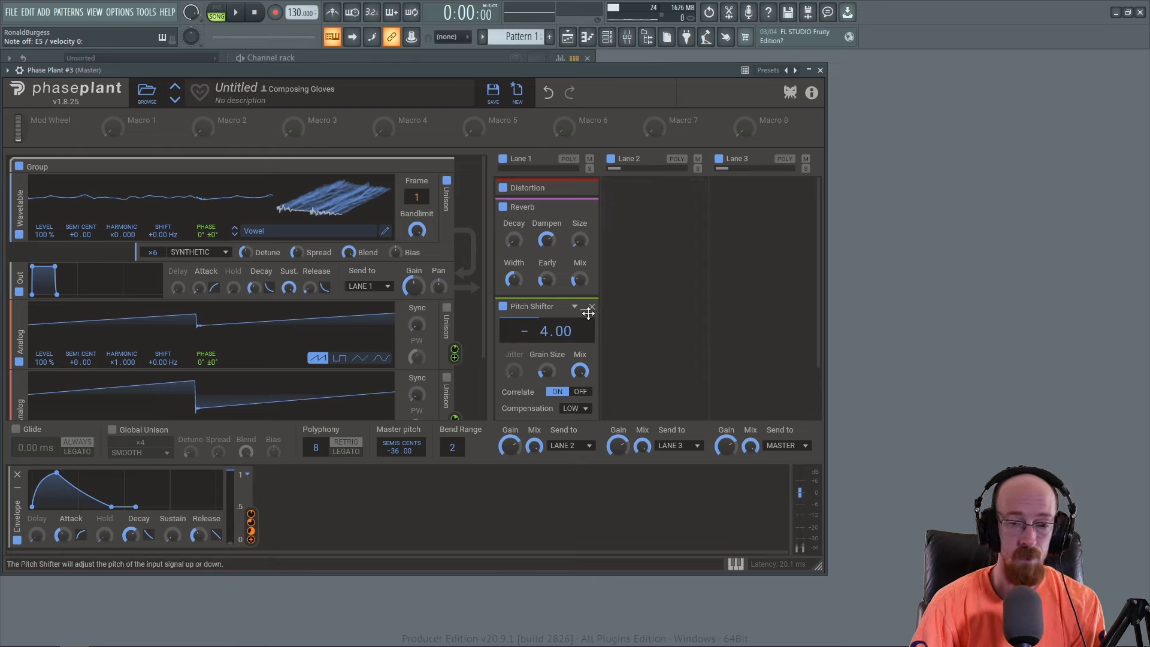
left_click_drag(579, 303, 575, 300)
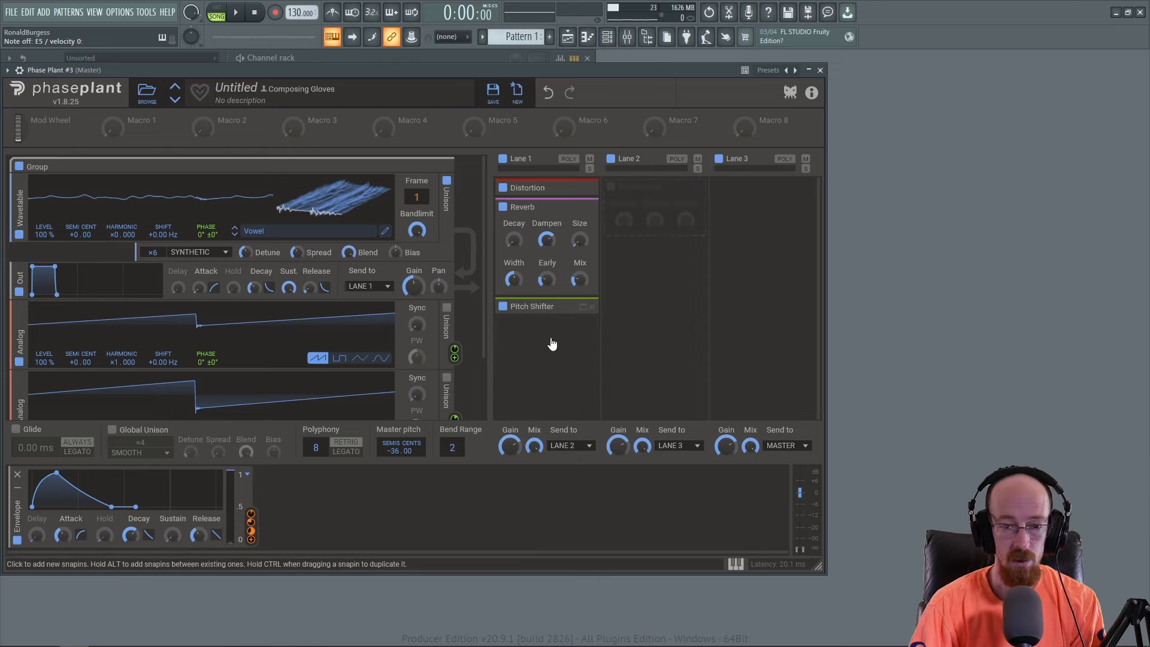
Add a Nonlinear Filter to Lane 2, make it a high-pass and lower its cutoff.
left_click(675, 207)
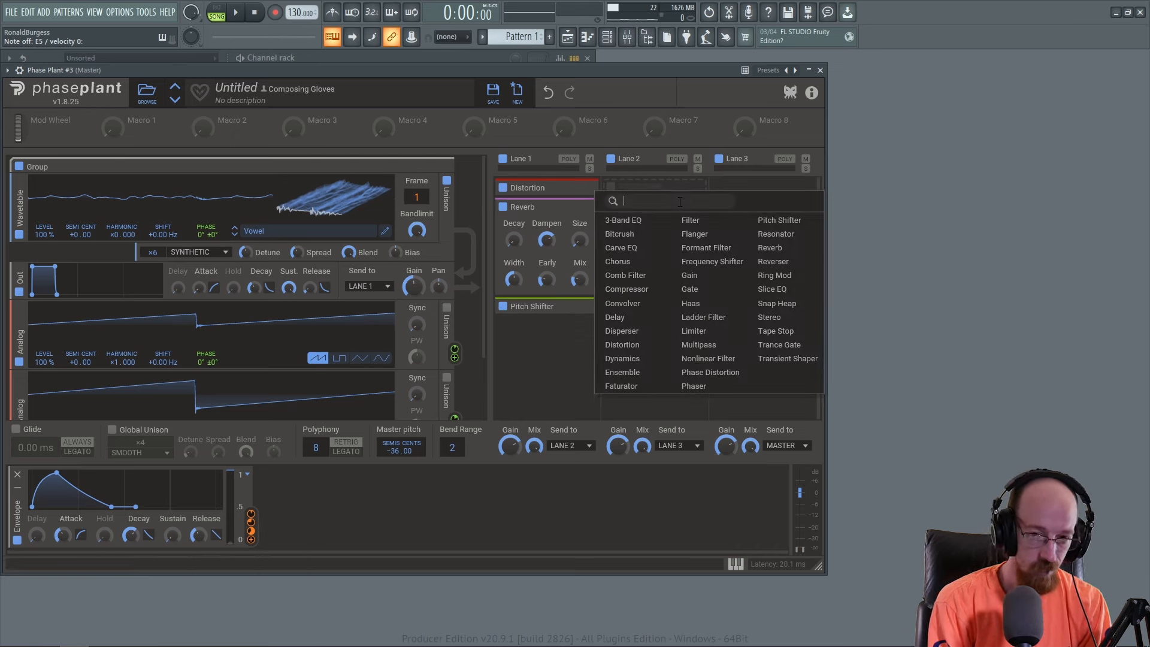
type("shi")
key("BackSpace")
key("BackSpace")
key("BackSpace")
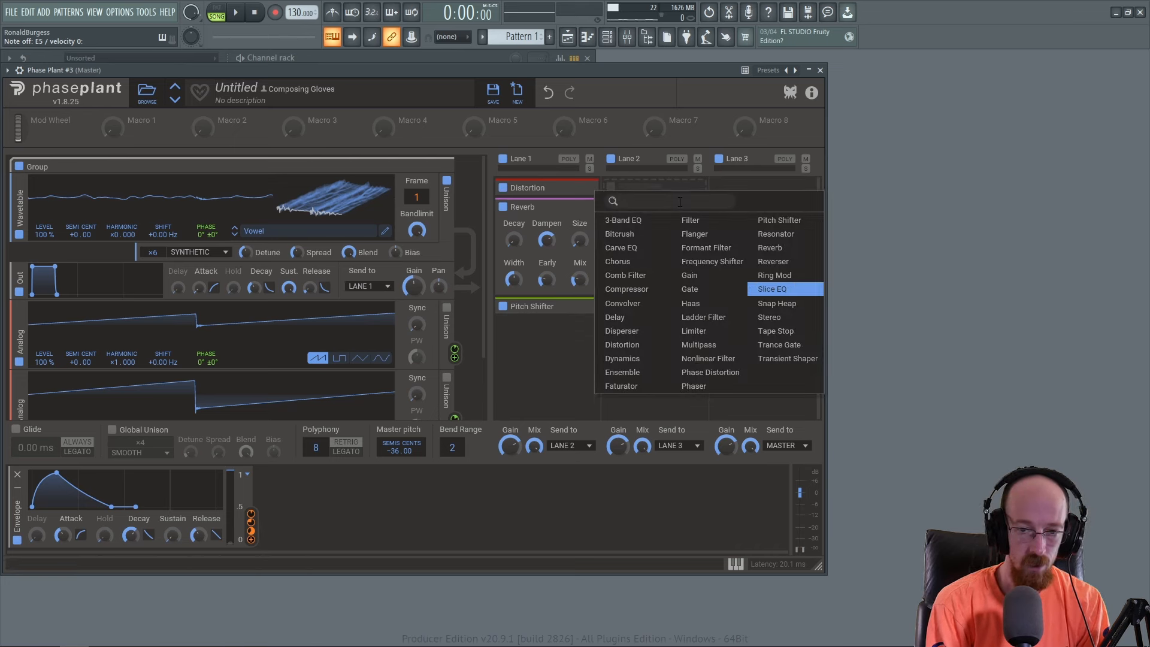
type("non")
key("Return")
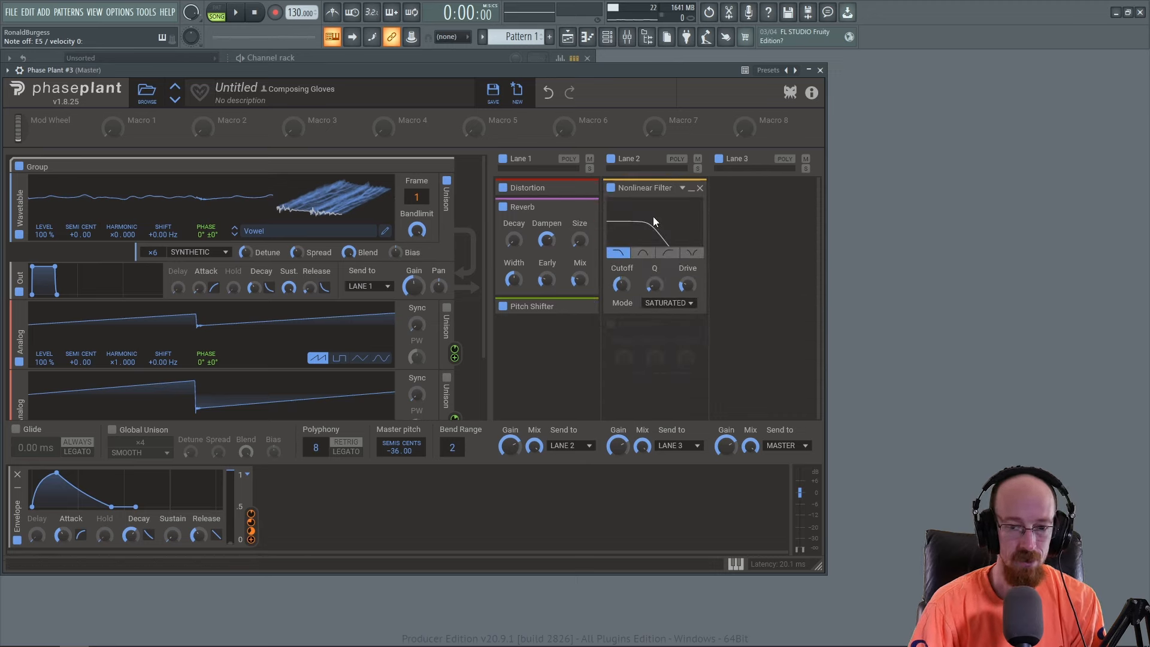
left_click(671, 256)
left_click_drag(621, 285, 623, 285)
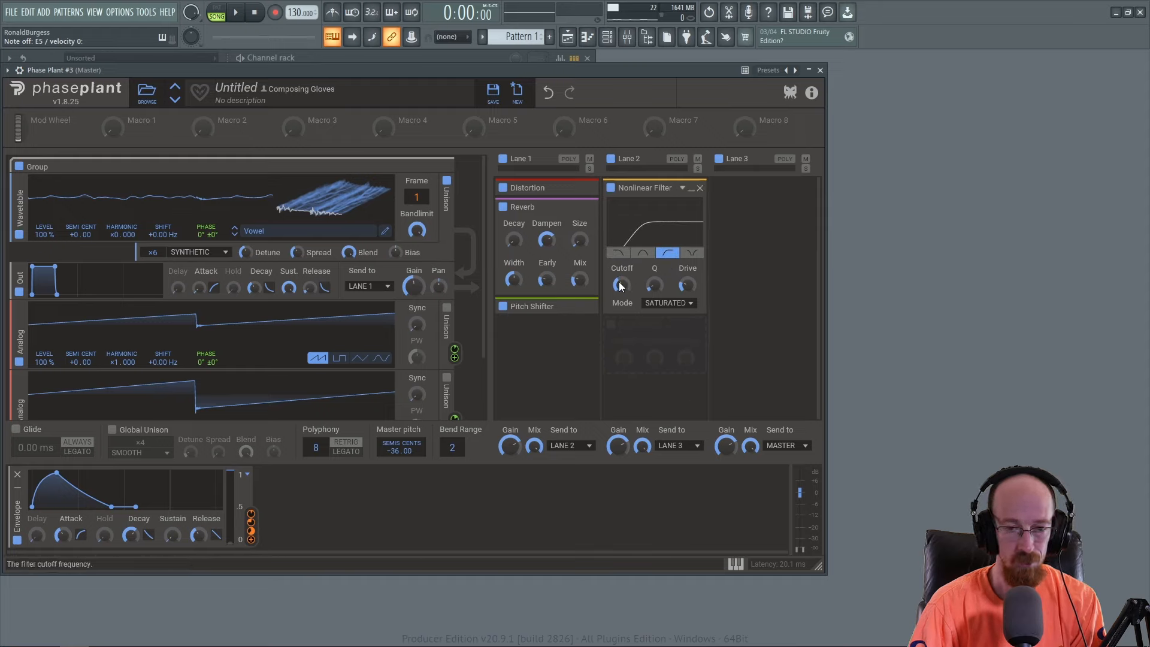
Add a second Nonlinear Filter in Lane 3, keeping its low-pass shape.
left_click(682, 188)
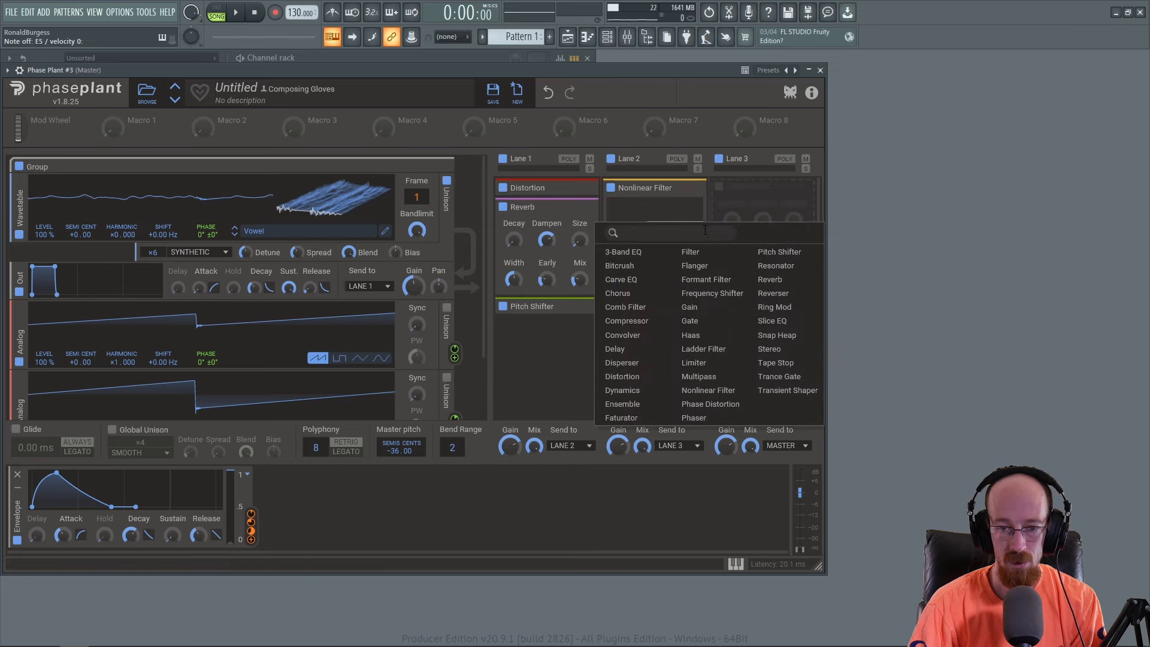
type("non")
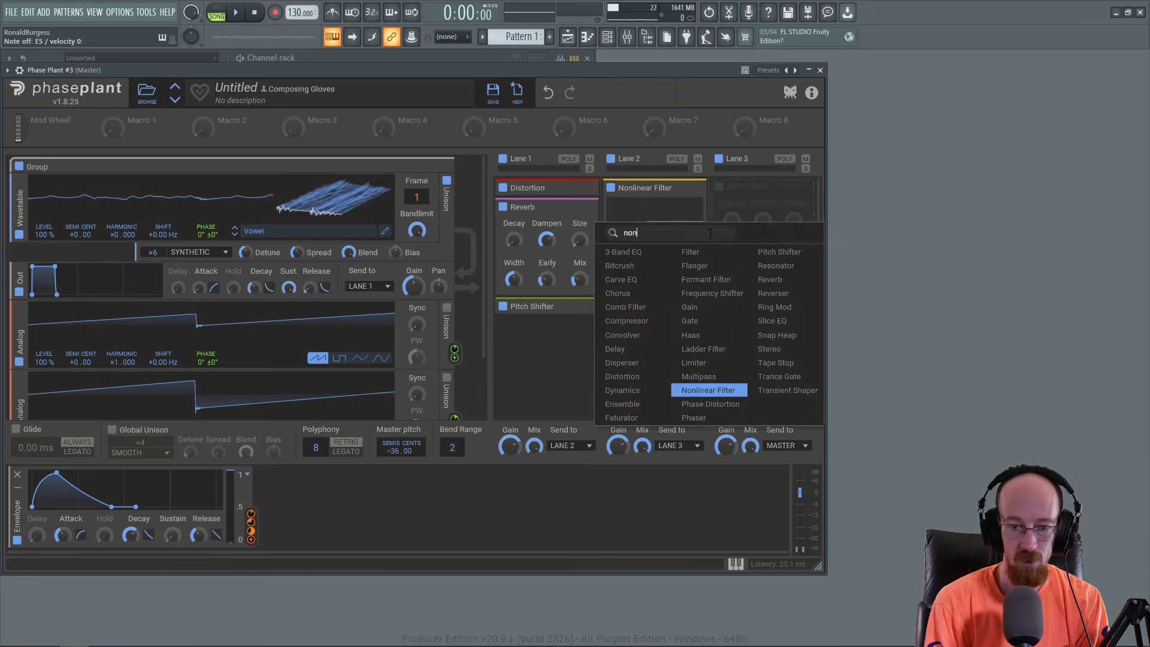
key("Return")
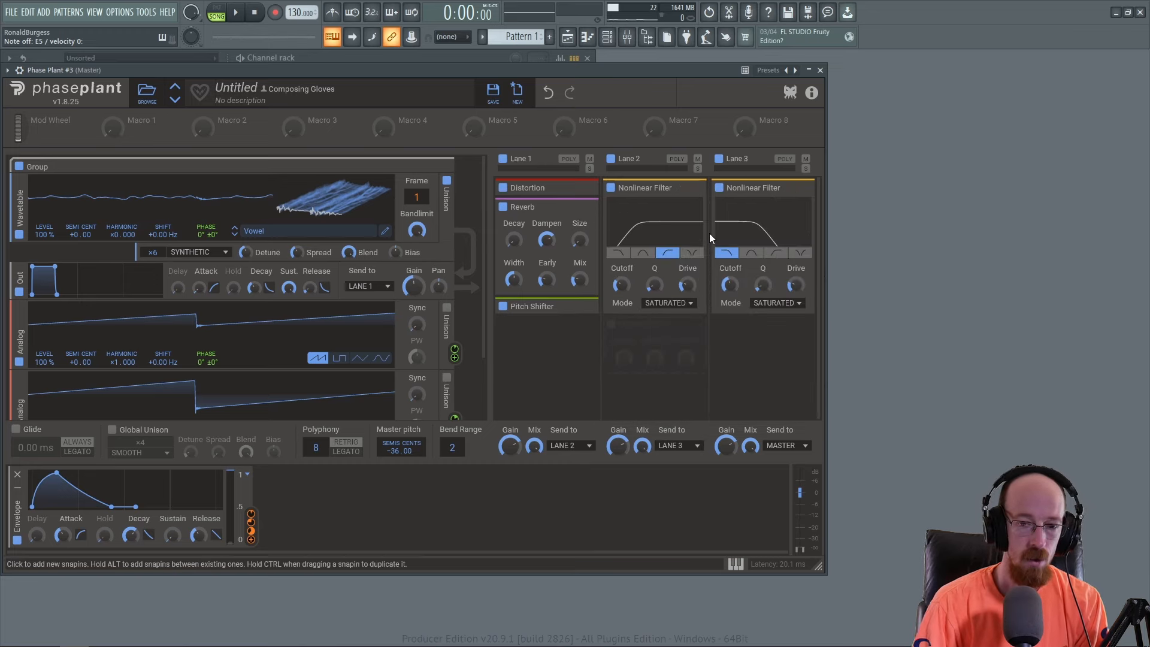
Set the mode of both Nonlinear Filters, in Lane 2 and Lane 3, to Clipped.
left_click(682, 304)
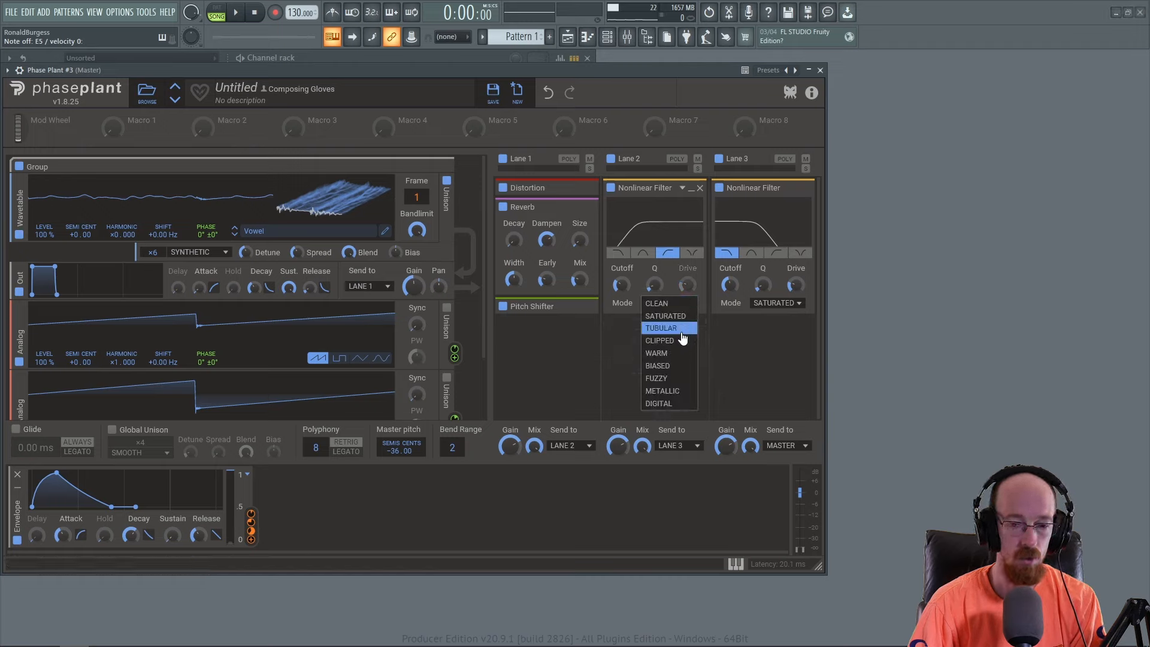
left_click(665, 340)
left_click(776, 303)
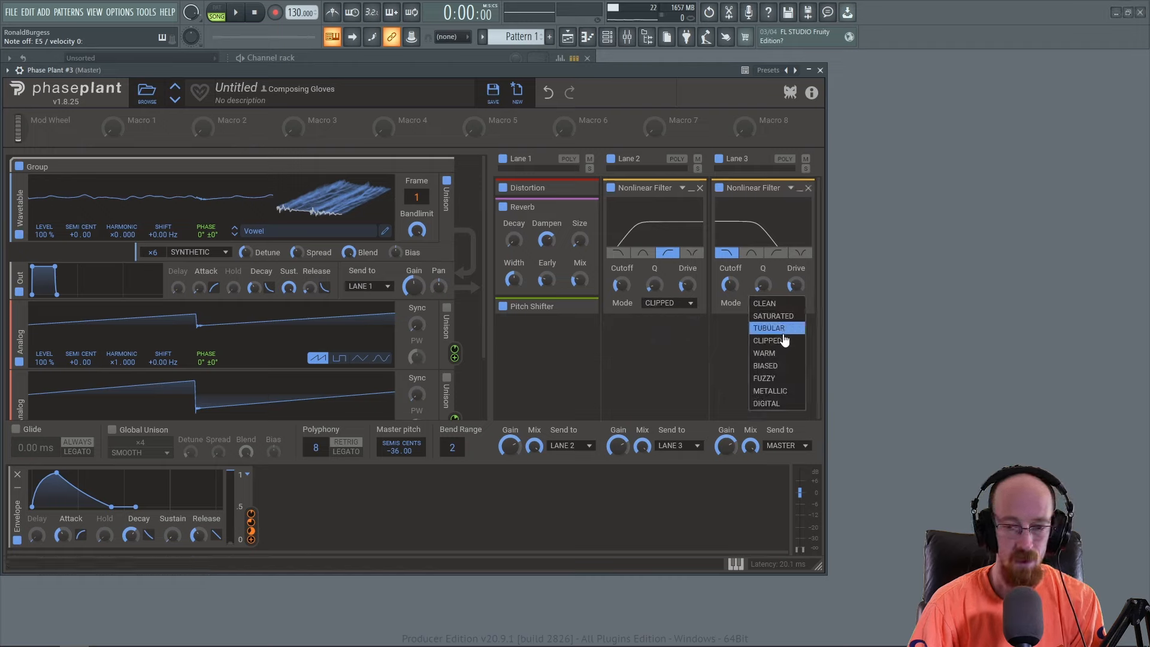
left_click(784, 340)
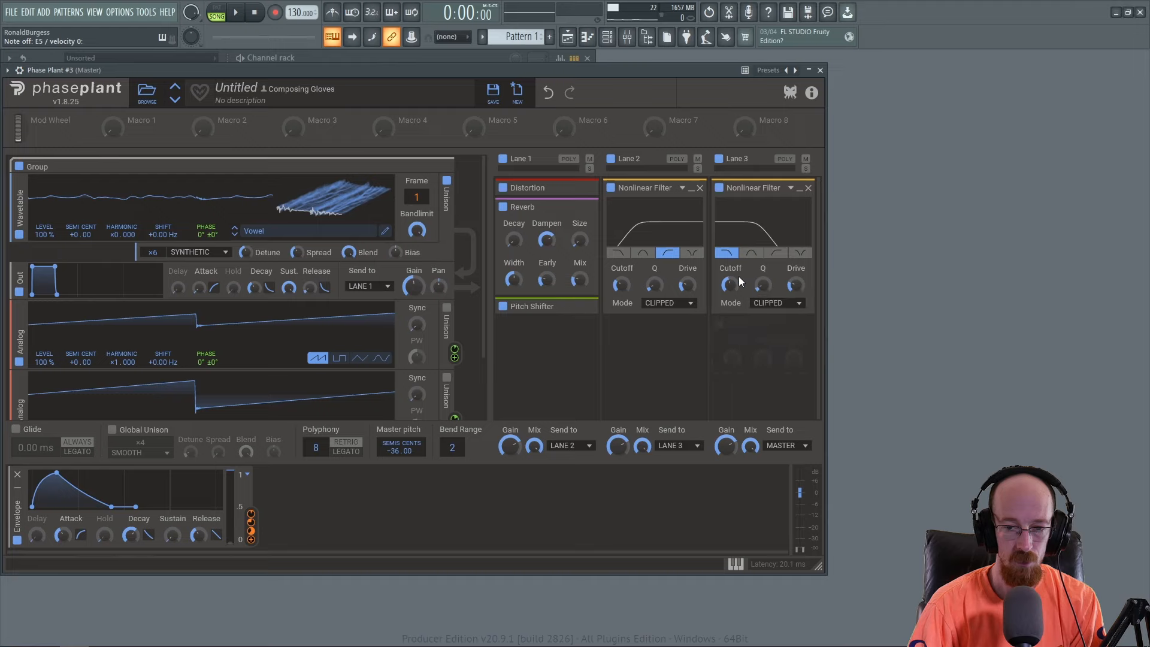
Raise the Lane 3 filter's cutoff, and change the Lane 2 filter to low-pass and the Lane 3 filter to high-pass.
left_click_drag(729, 285, 722, 242)
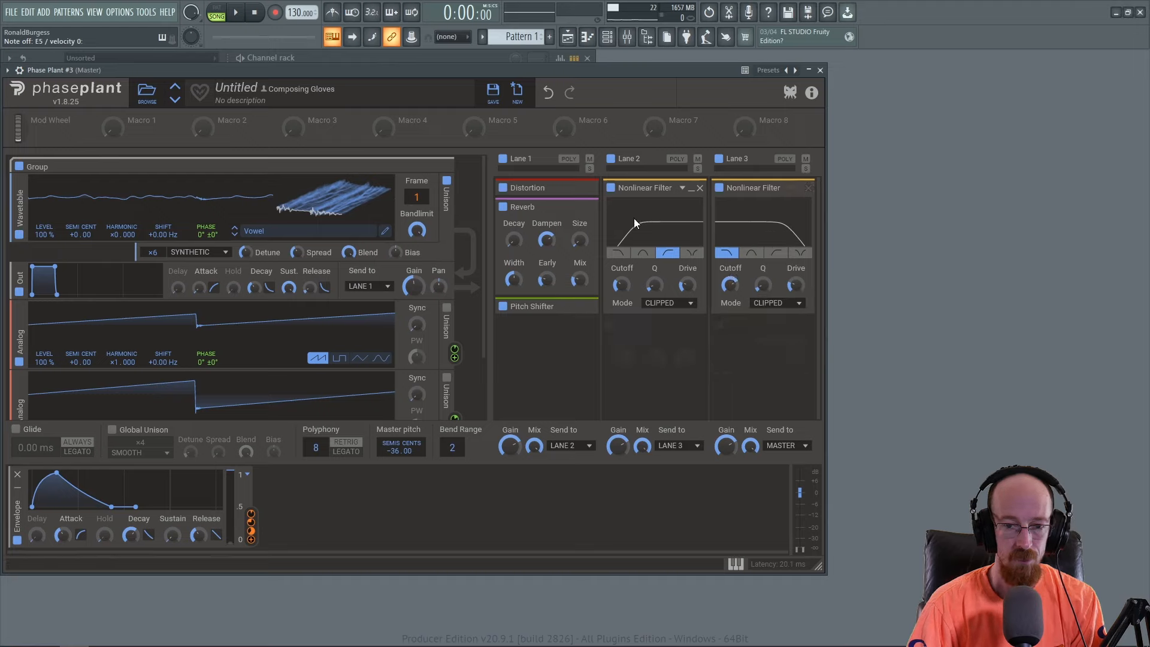
left_click(619, 254)
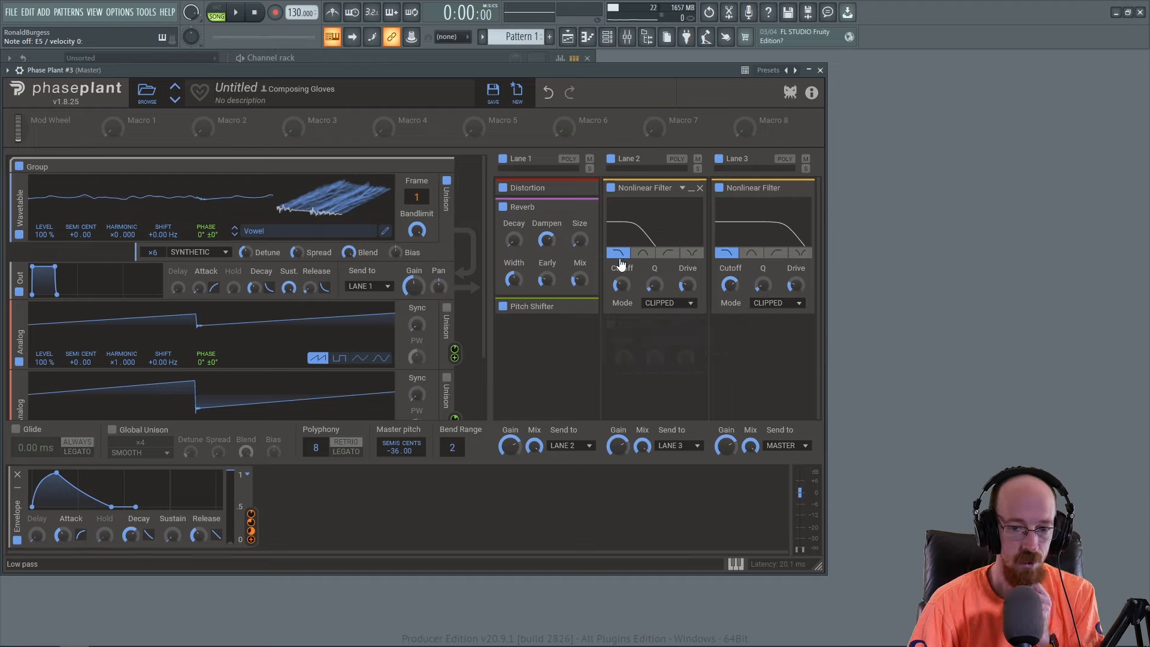
left_click(776, 253)
Raise the cutoff of the low-pass filter in Lane 2 and lower the cutoff of the high-pass filter in Lane 3.
mouse_move(622, 285)
left_mouse_down()
mouse_move(622, 210)
mouse_move(621, 311)
mouse_move(620, 282)
left_mouse_up()
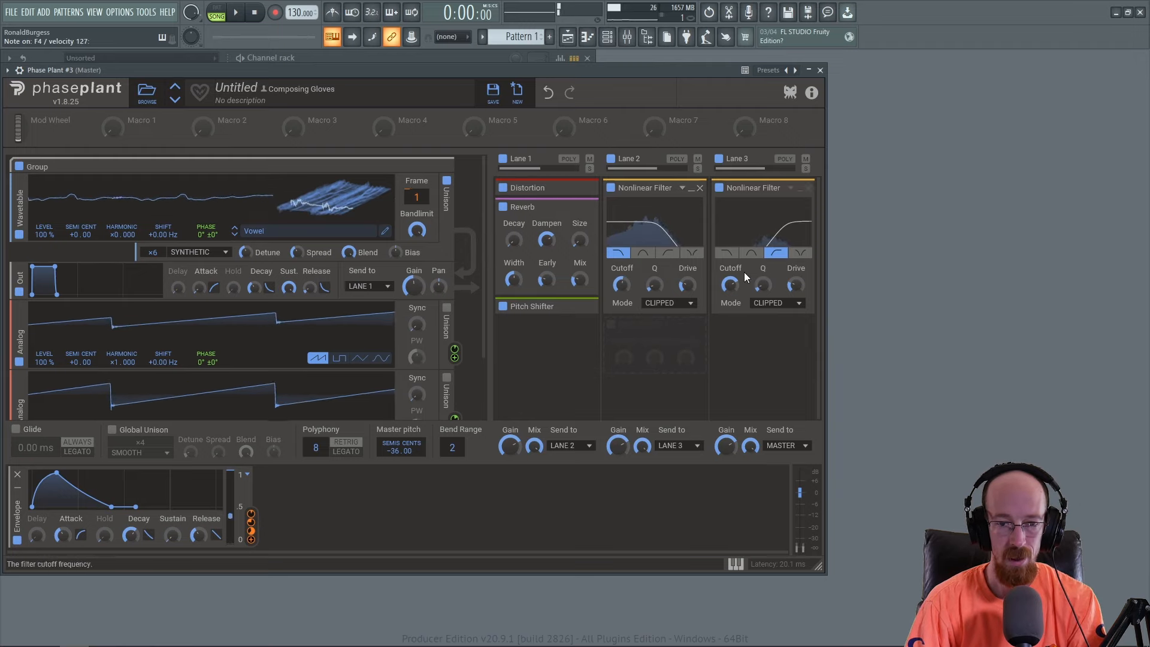
left_click_drag(731, 282, 731, 300)
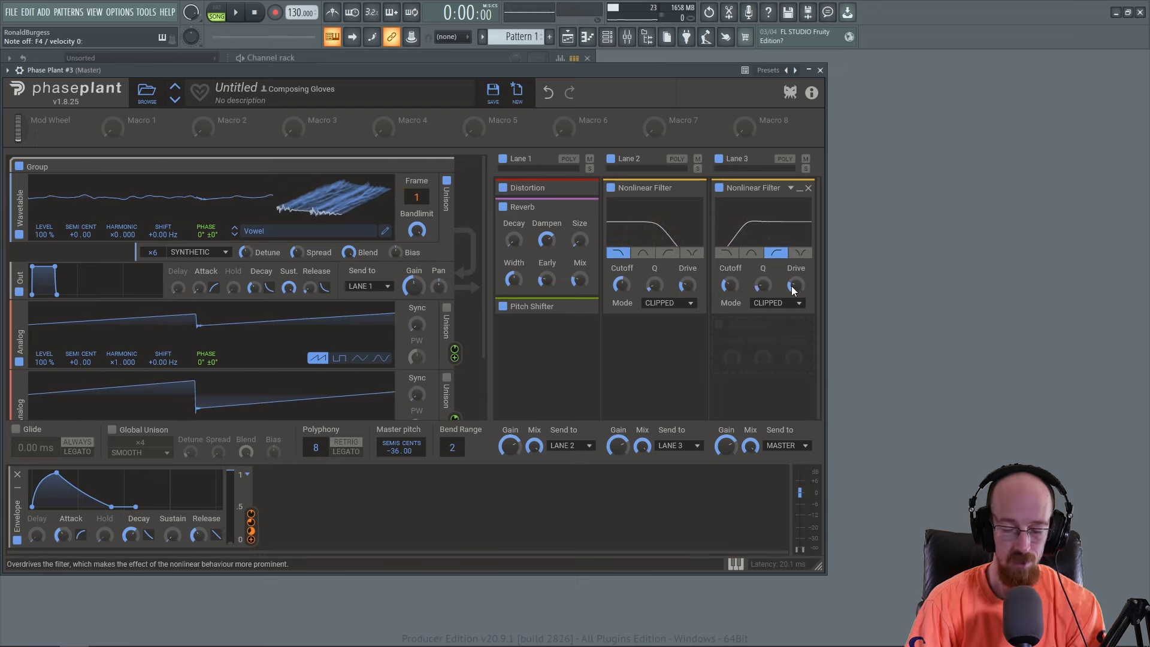
left_click_drag(628, 289, 628, 269)
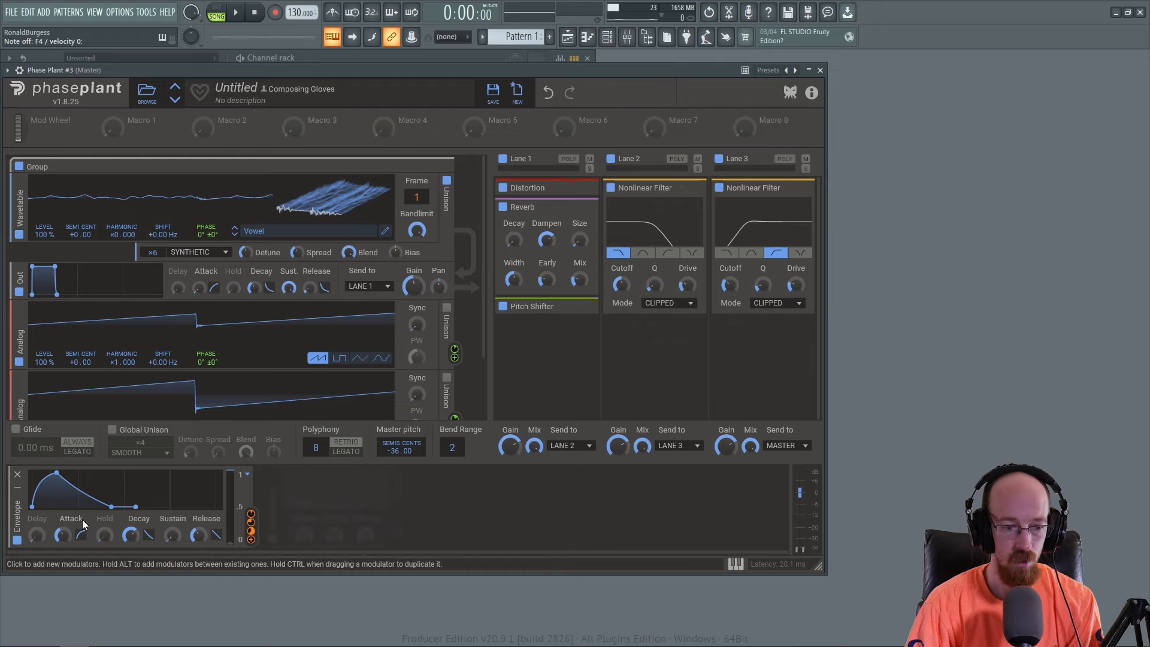
Modulate the Lane 2 filter's cutoff with the envelope at about 38 %, and give the envelope a short hold.
left_click(251, 539)
left_click(621, 297)
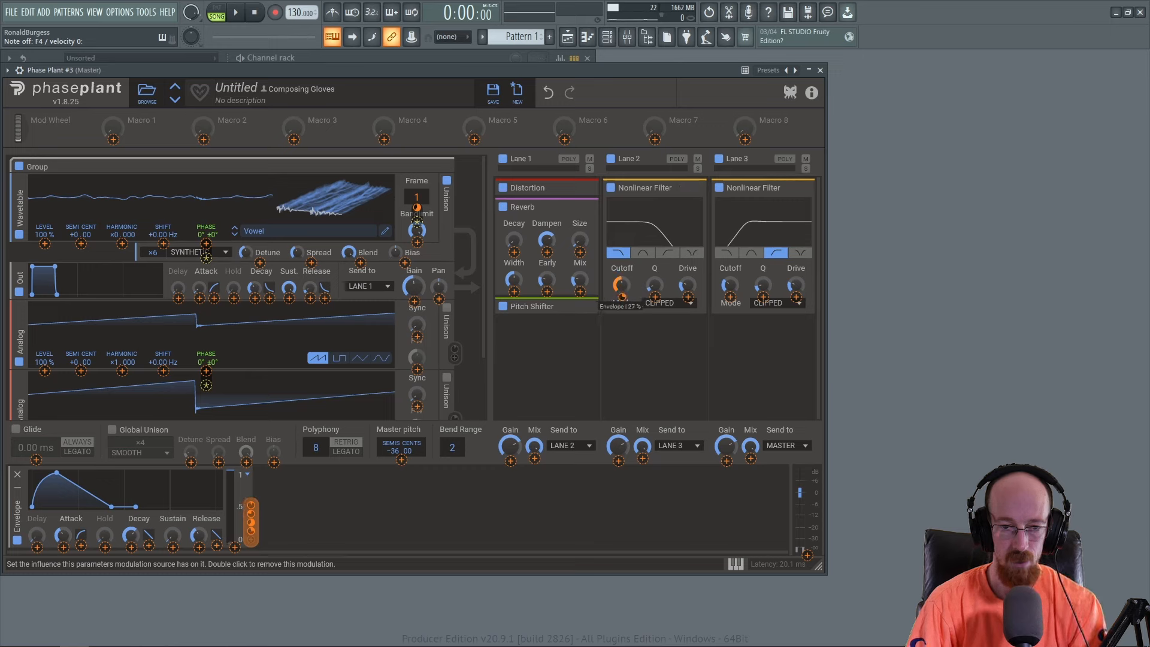
left_click_drag(622, 299, 621, 291)
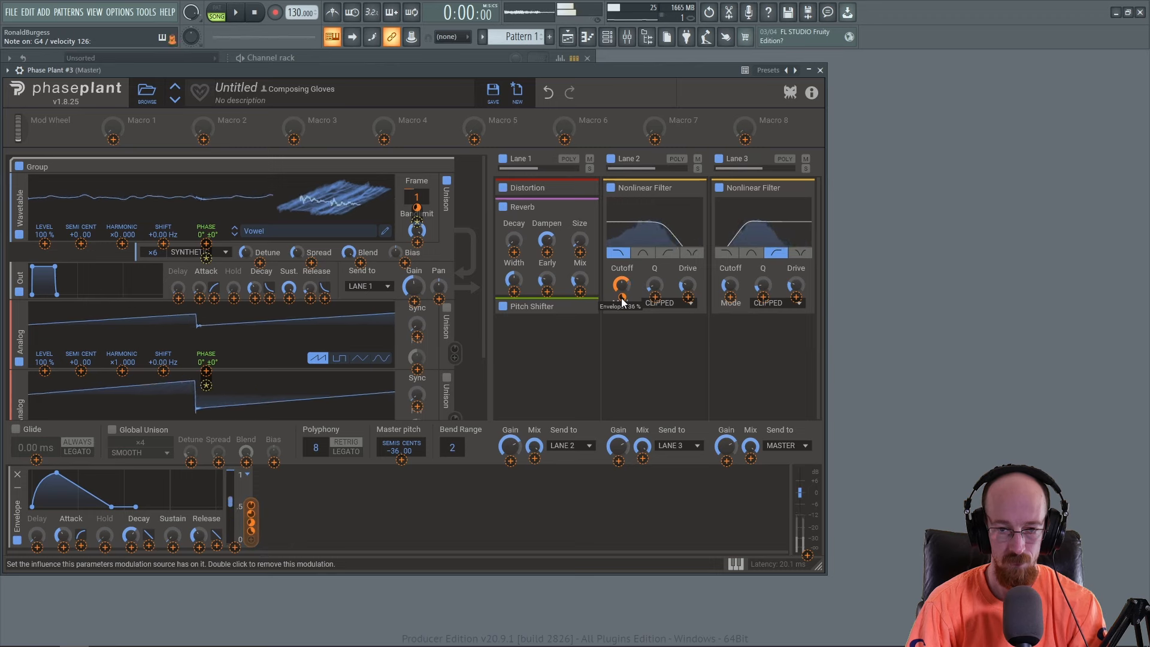
left_click(624, 286)
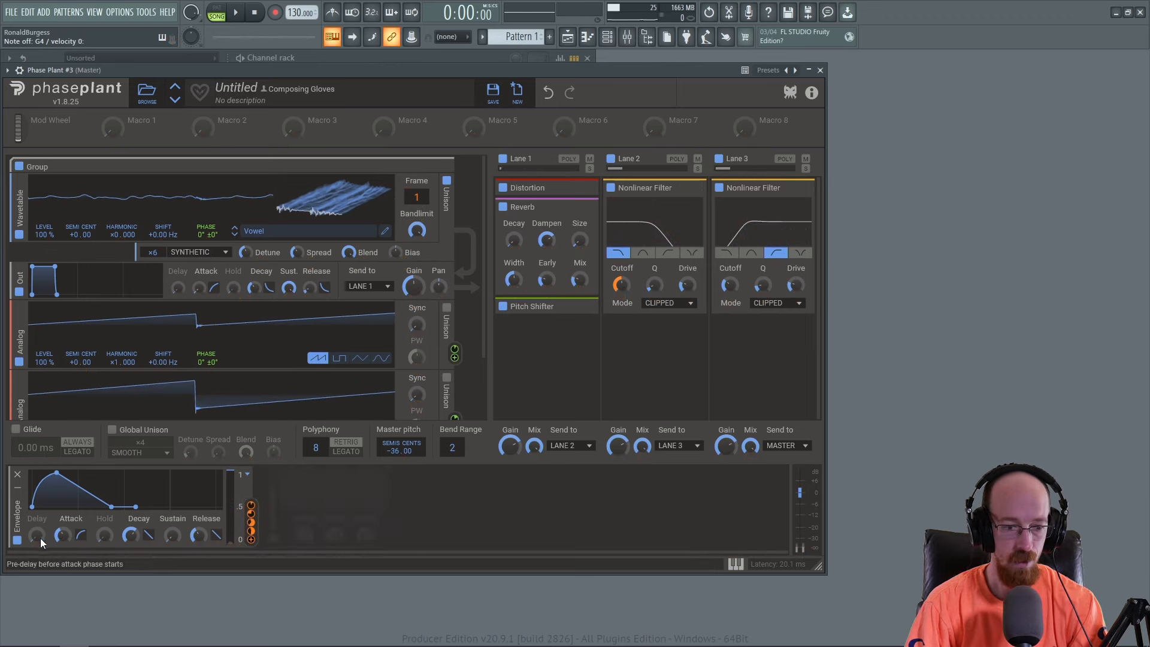
left_click_drag(65, 537, 65, 530)
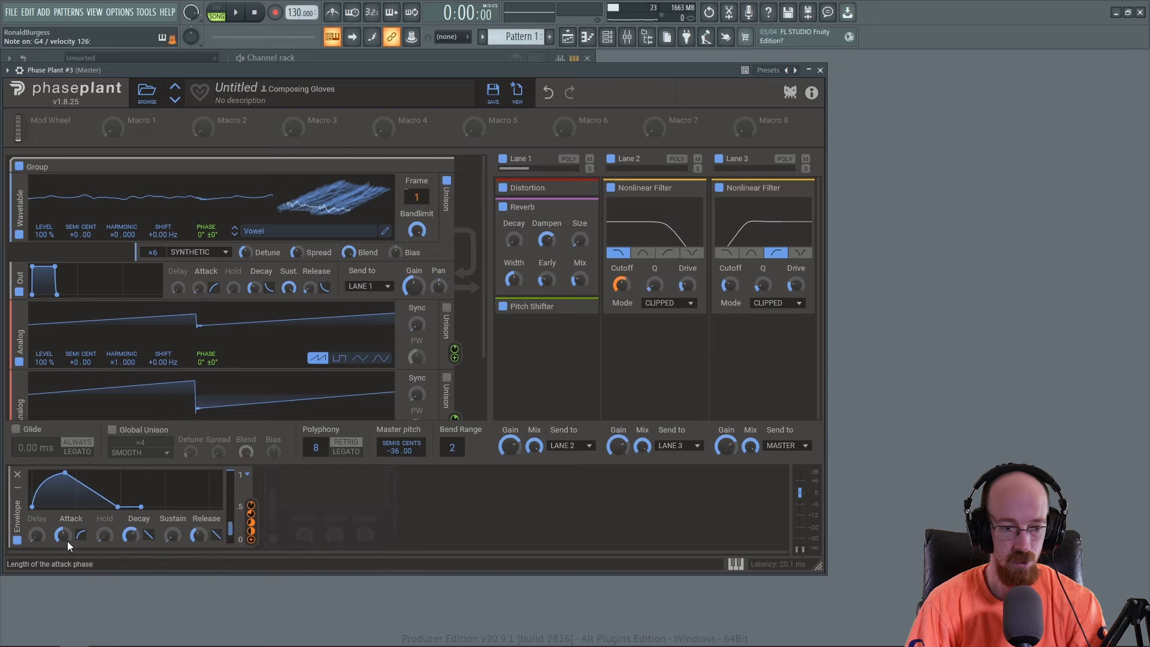
left_click_drag(65, 535, 107, 541)
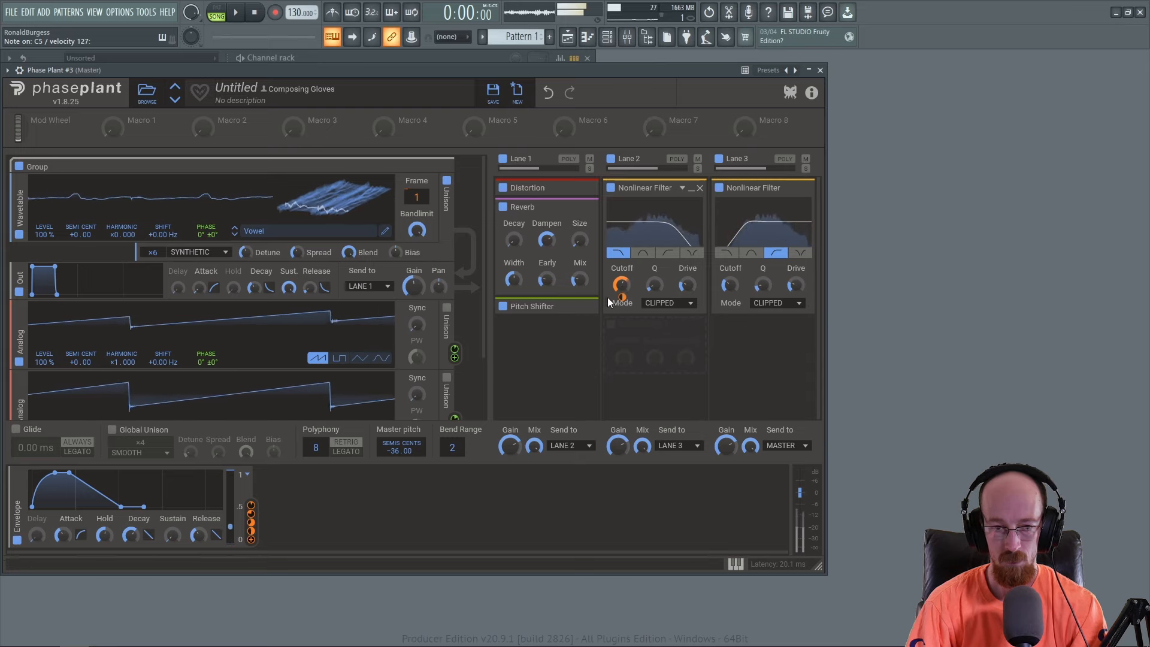
Bypass the Lane 1 Pitch Shifter, and fine-tune the Lane 2 filter's cutoff and the Distortion's drive.
left_click(503, 308)
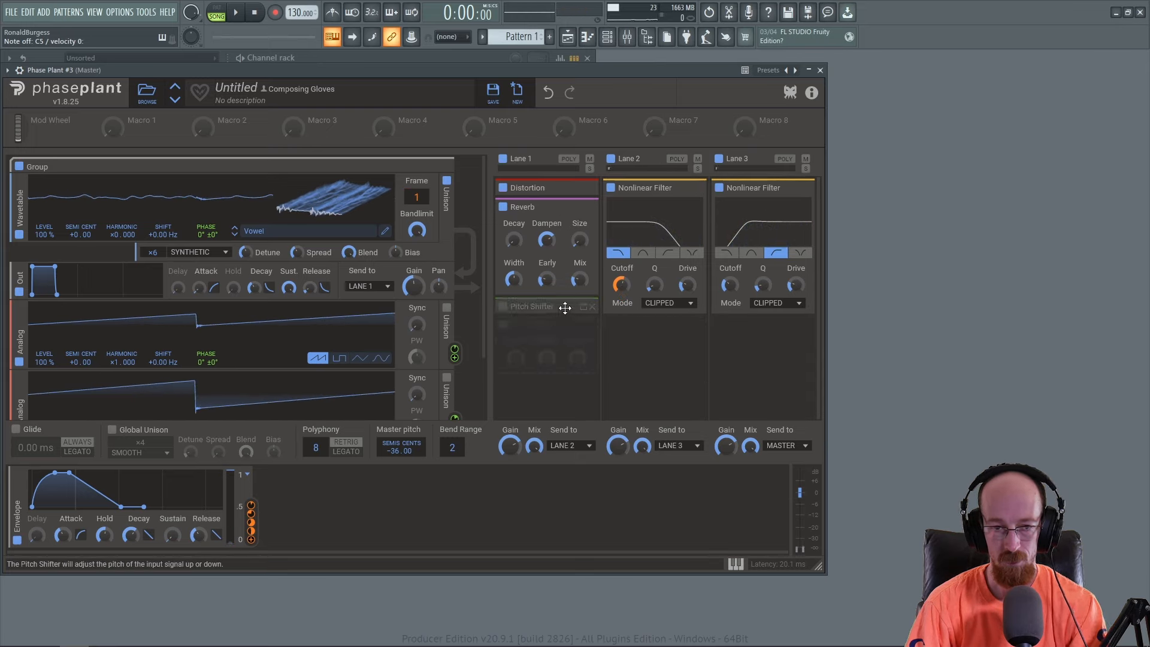
left_click_drag(623, 288, 620, 286)
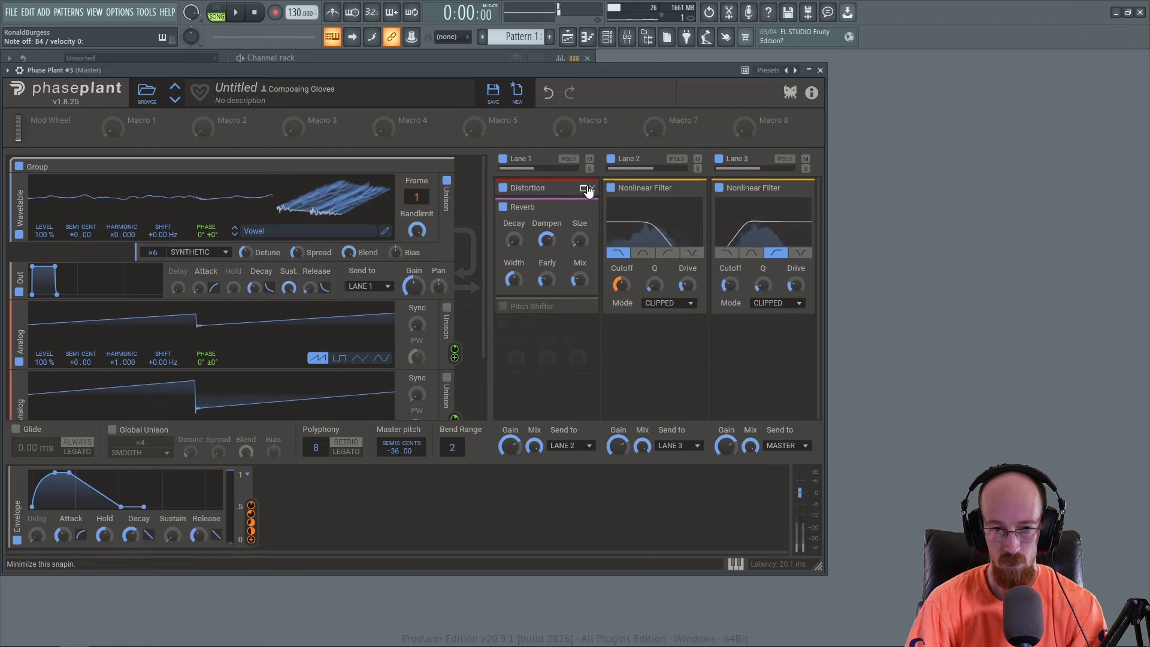
left_click(584, 189)
left_click_drag(574, 220, 575, 218)
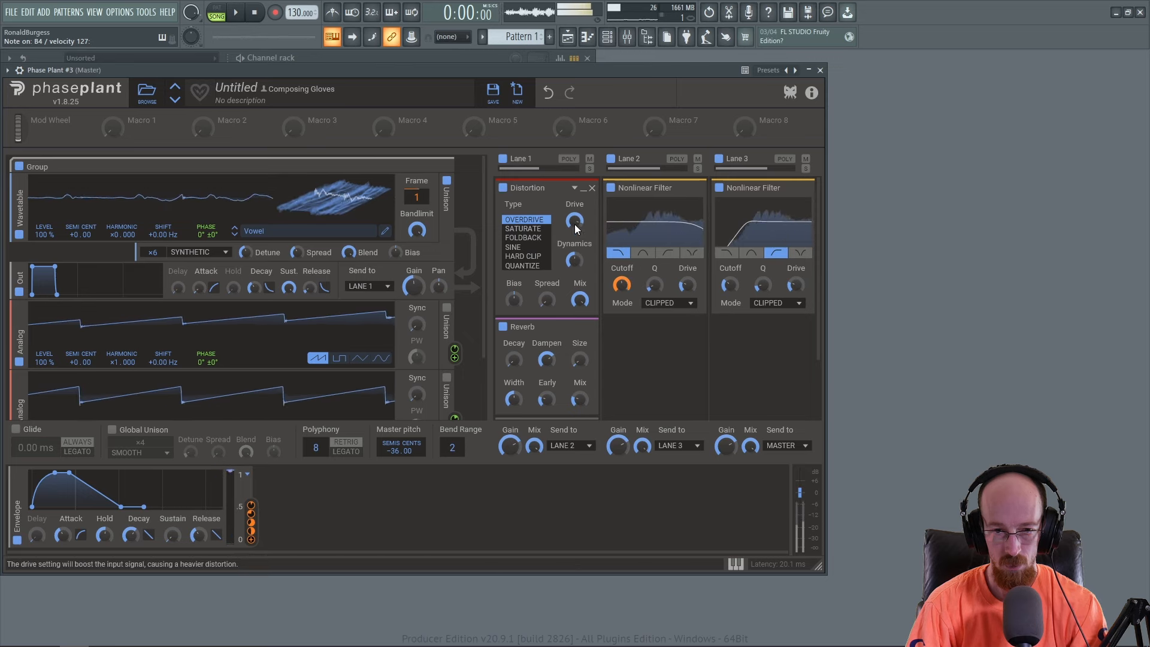
Collapse the Nonlinear Filter in Lane 2 and add a Compressor below it.
left_click(693, 187)
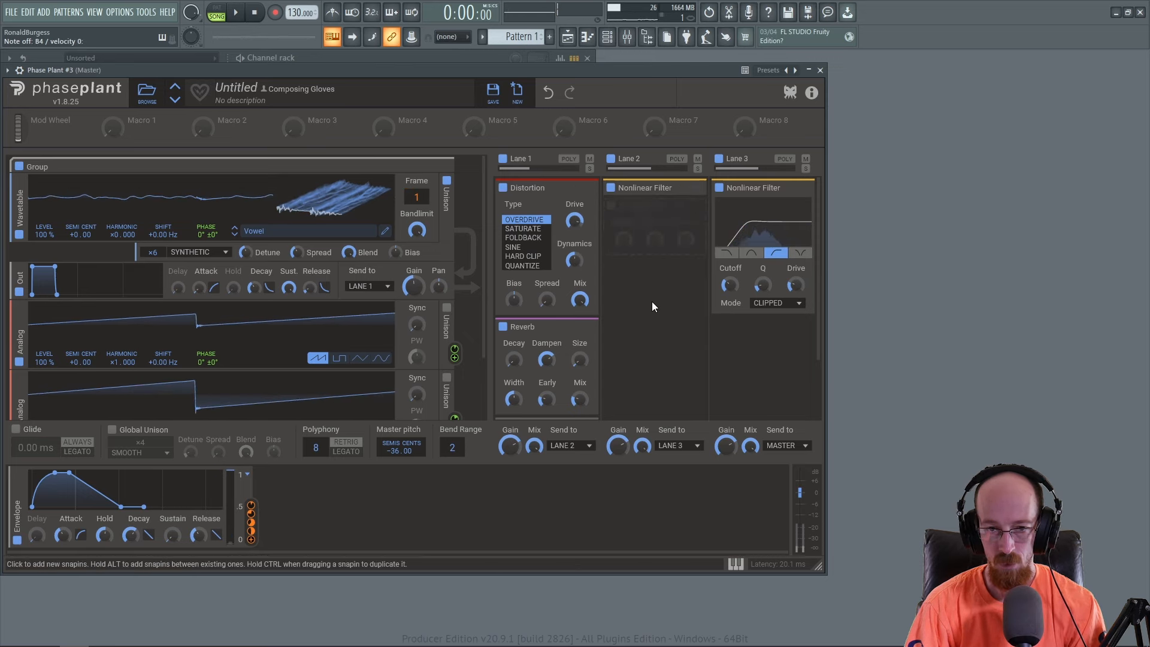
left_click(662, 222)
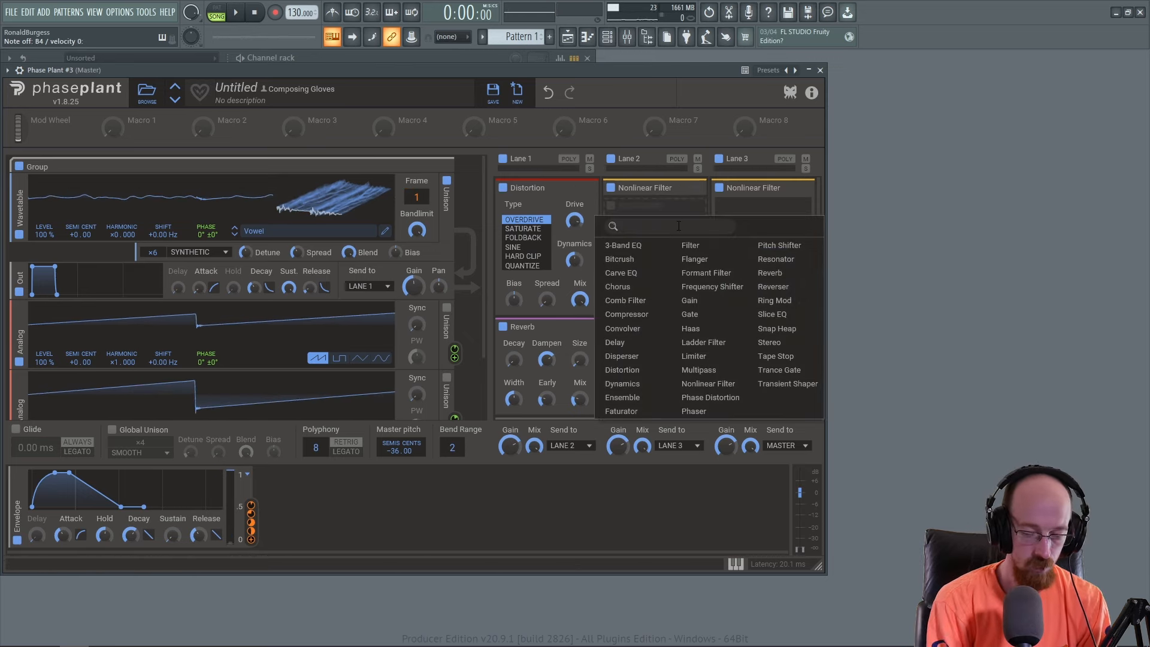
type("comp")
key("Return")
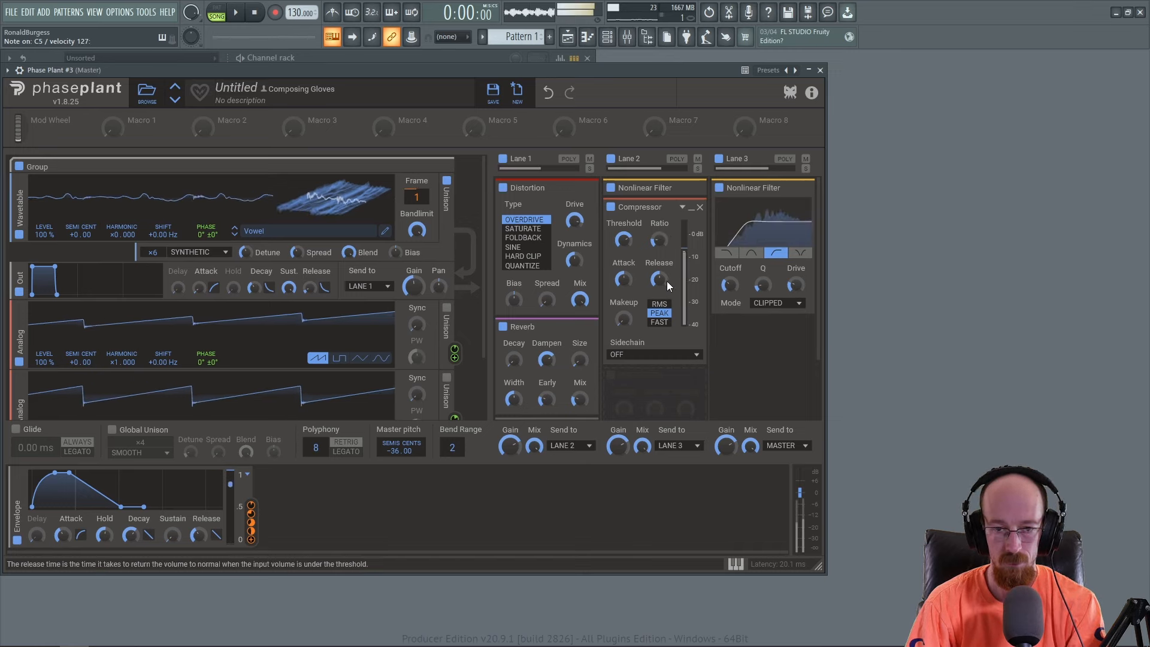
Lower the Compressor's threshold, shorten its release and raise its makeup gain, leaving the effect collapsed.
left_click_drag(624, 240, 624, 246)
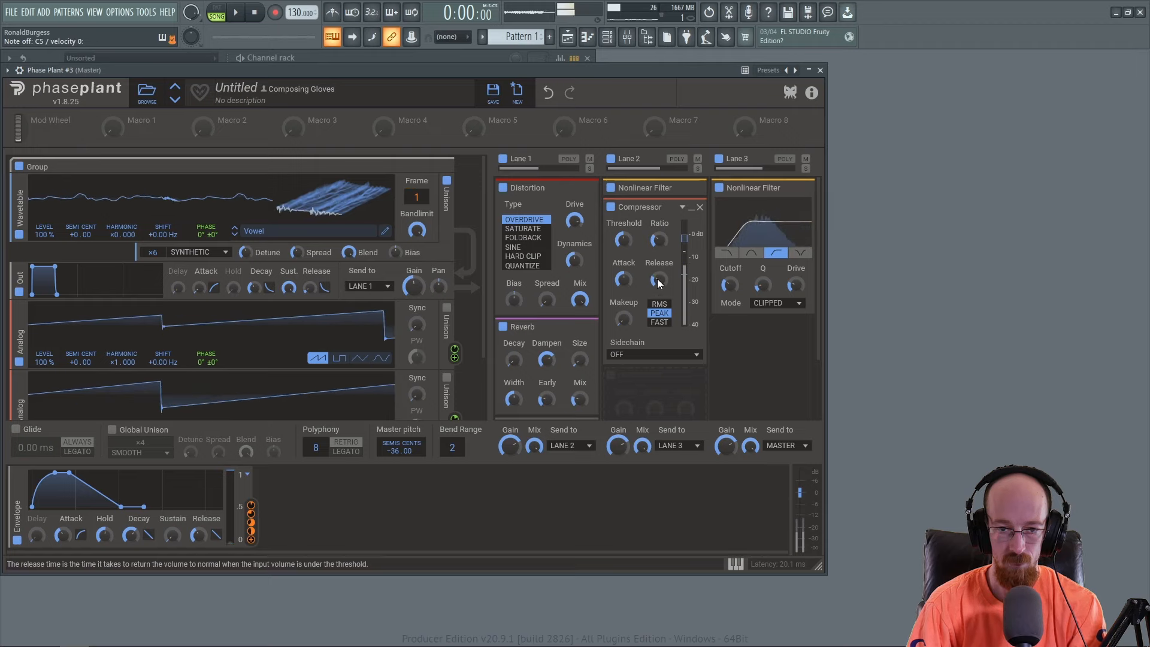
mouse_move(624, 326)
left_click_drag(624, 326, 624, 294)
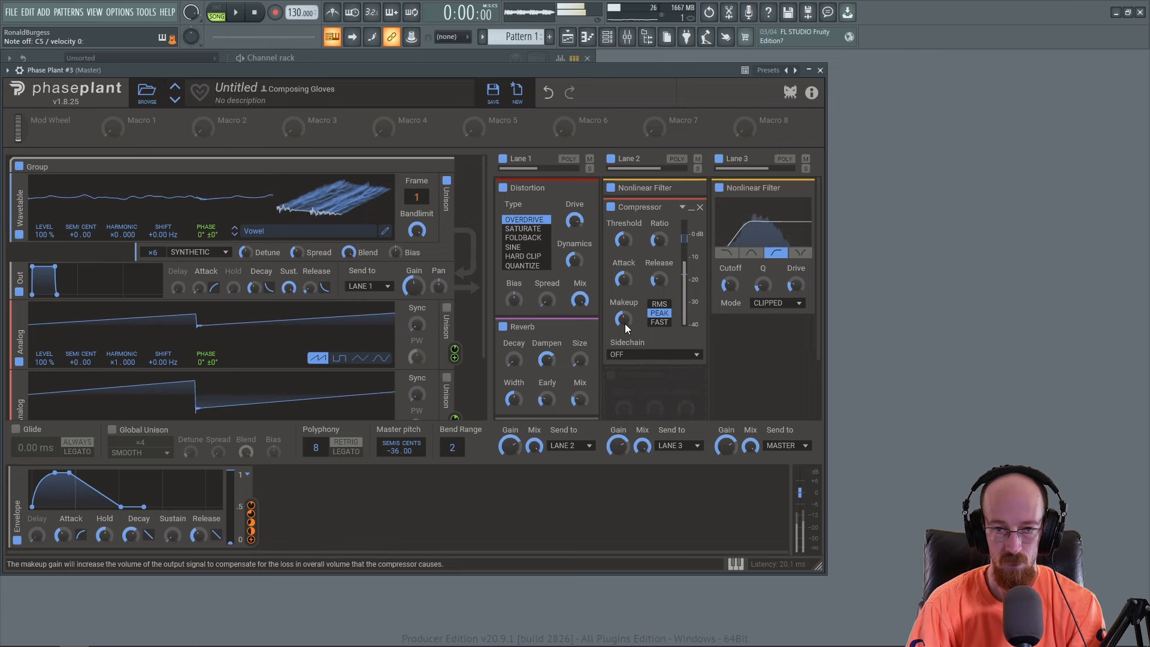
left_click(691, 207)
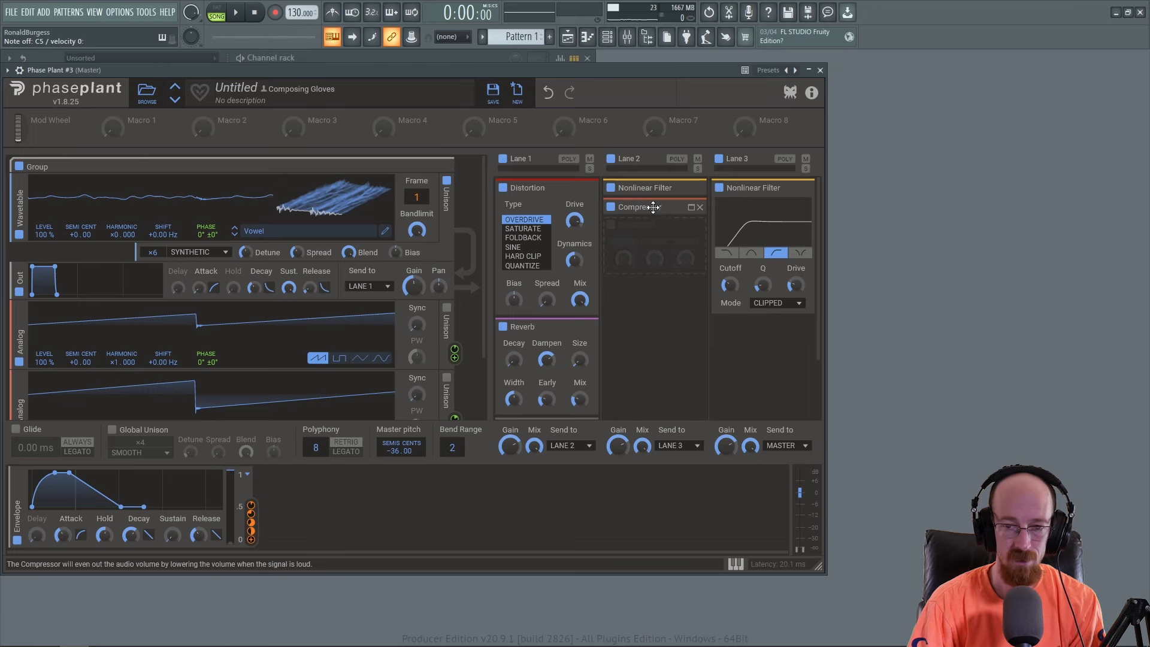
left_click(658, 248)
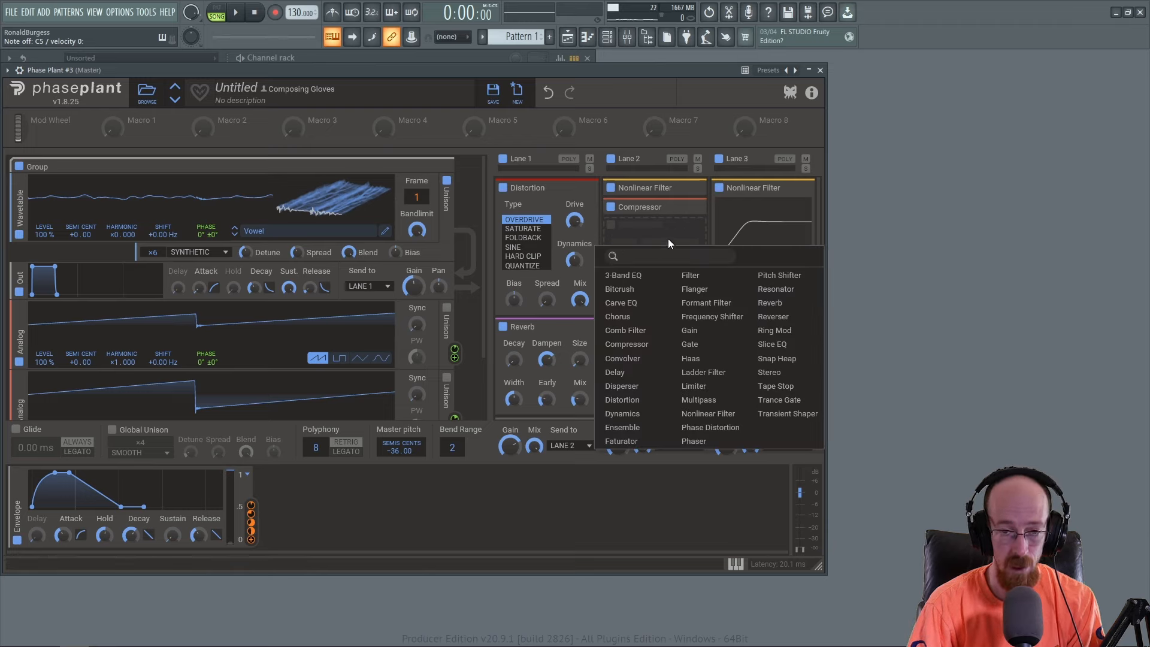
left_click(667, 233)
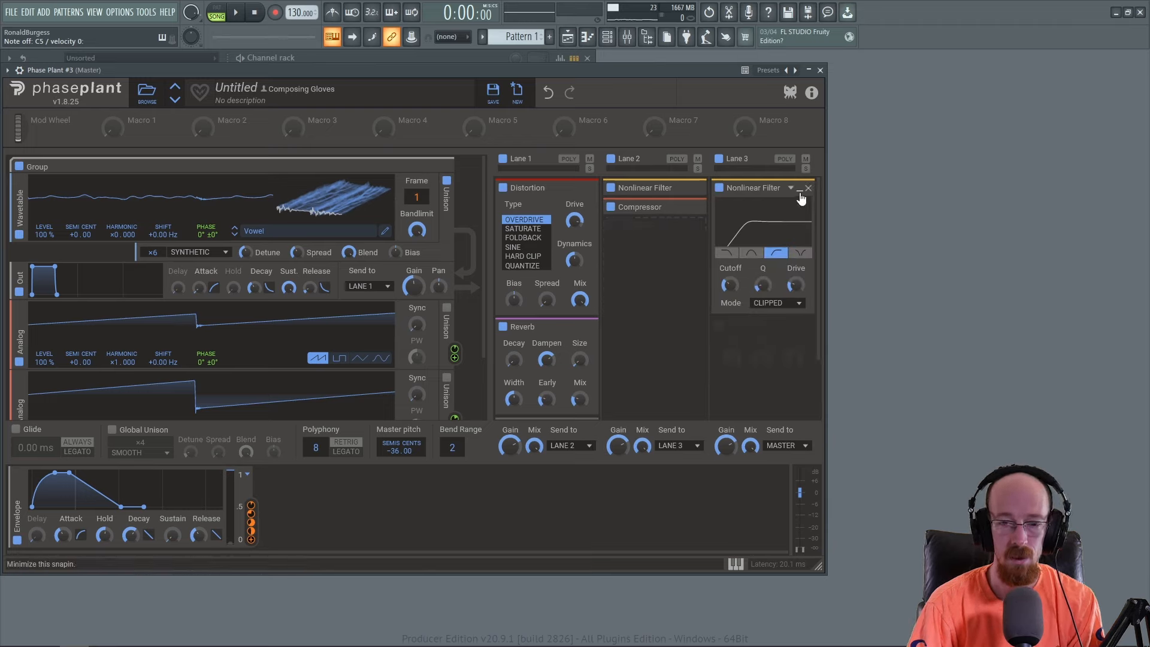
left_click(799, 190)
left_click(800, 189)
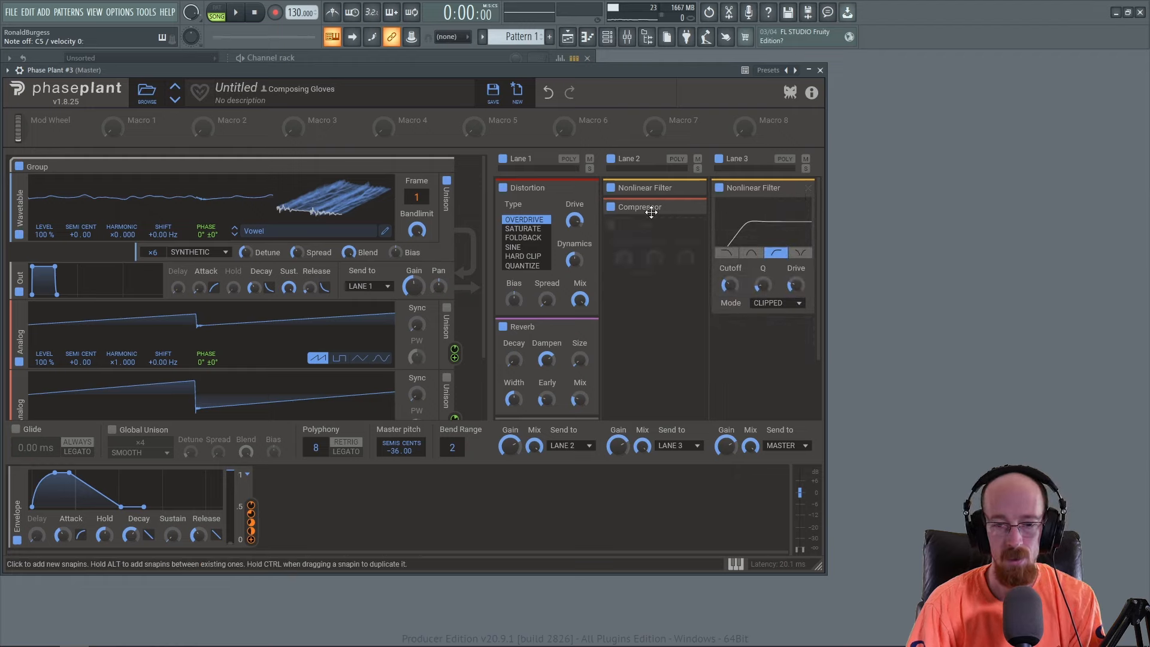
Expand the Lane 2 Nonlinear Filter, raise its Q slightly and collapse it again.
left_click(691, 189)
left_click_drag(647, 281, 648, 269)
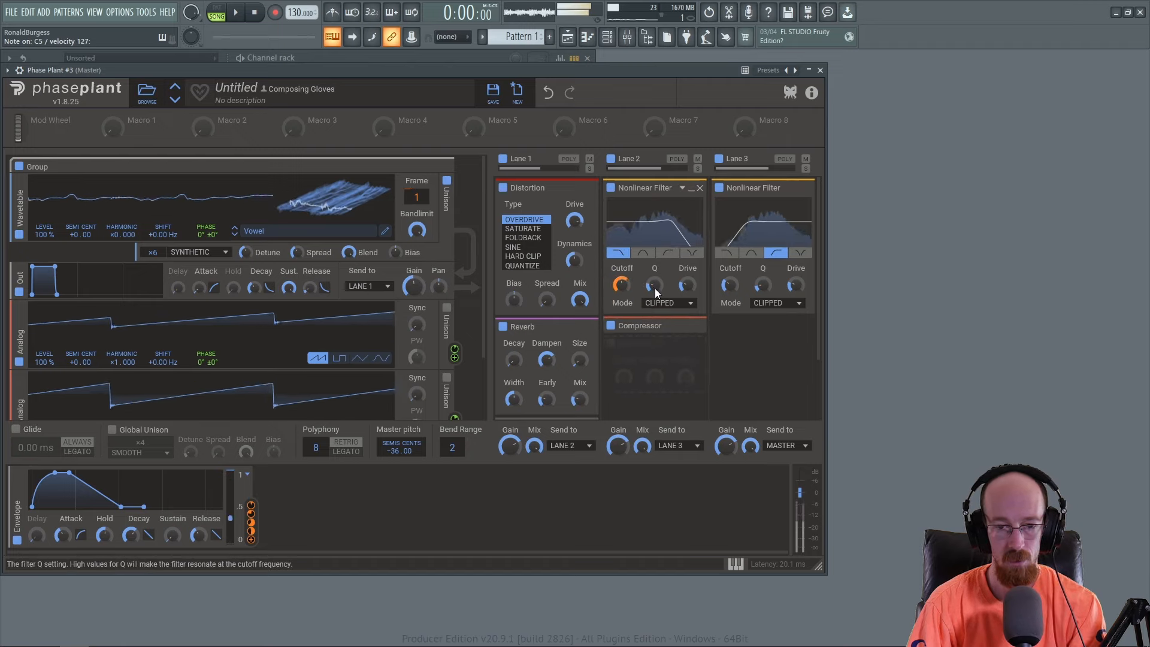
left_click_drag(655, 289, 655, 288)
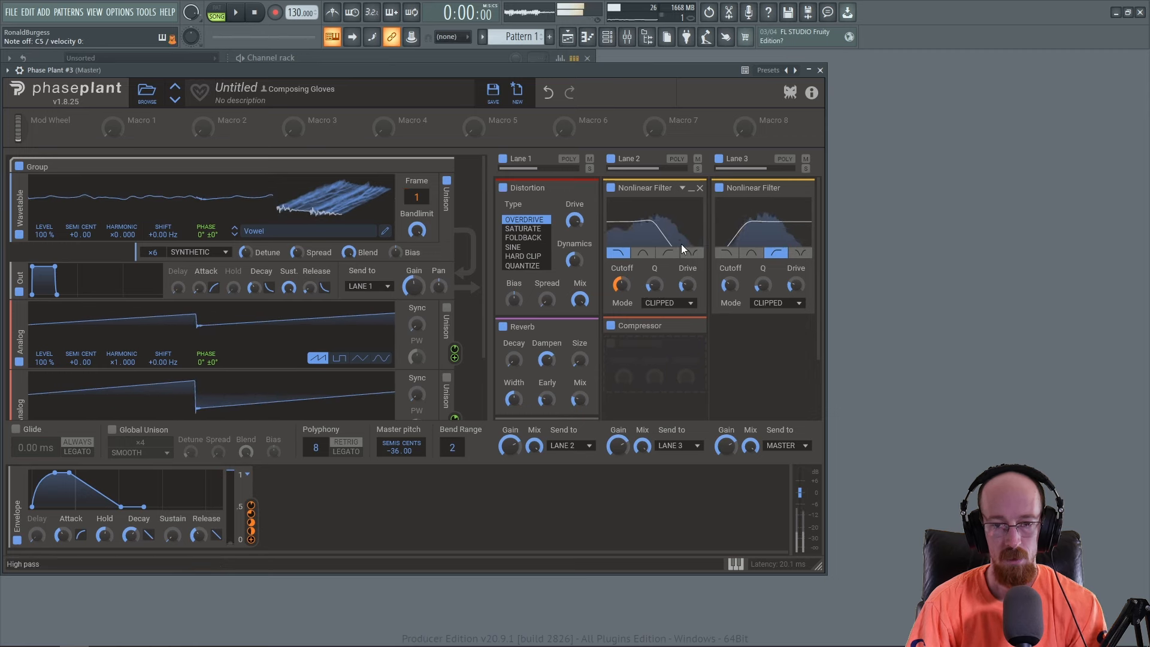
left_click(691, 189)
Collapse the Lane 3 filter and add a Pitch Shifter below it, set to +4.00.
left_click(782, 187)
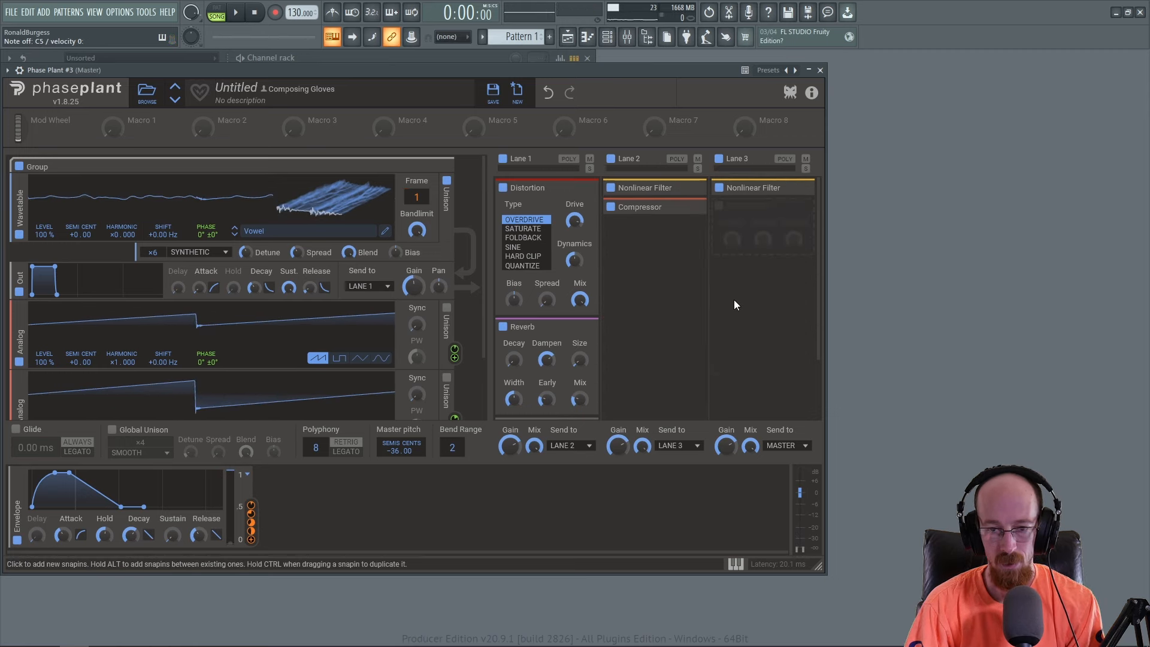
left_click(753, 235)
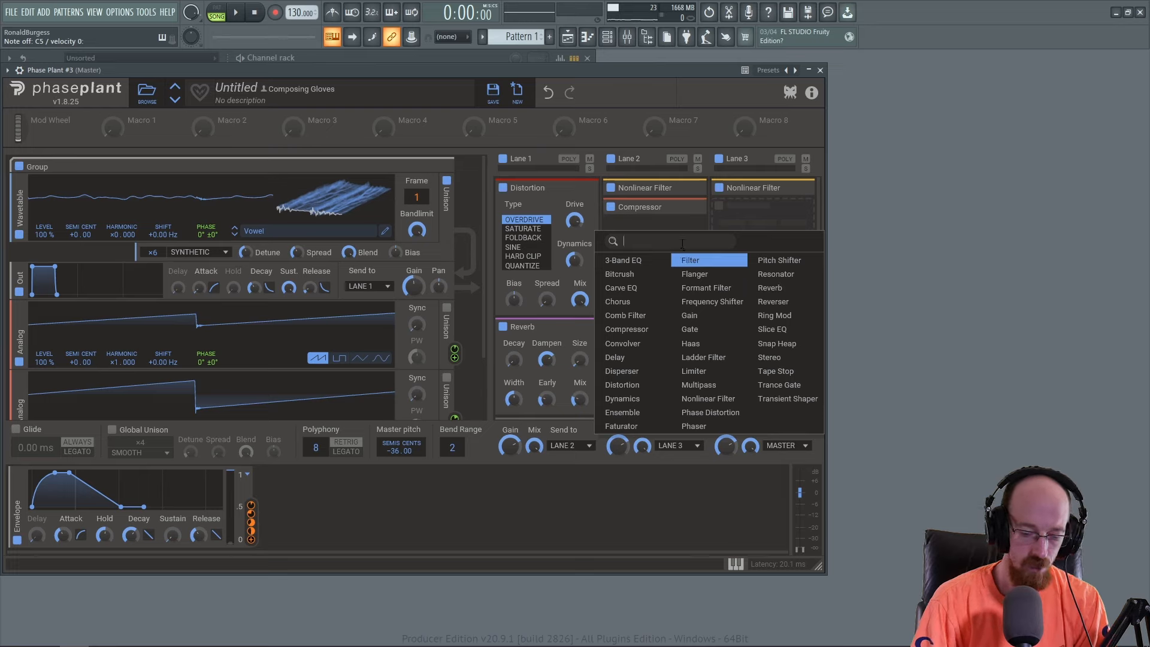
type("pi")
key("Return")
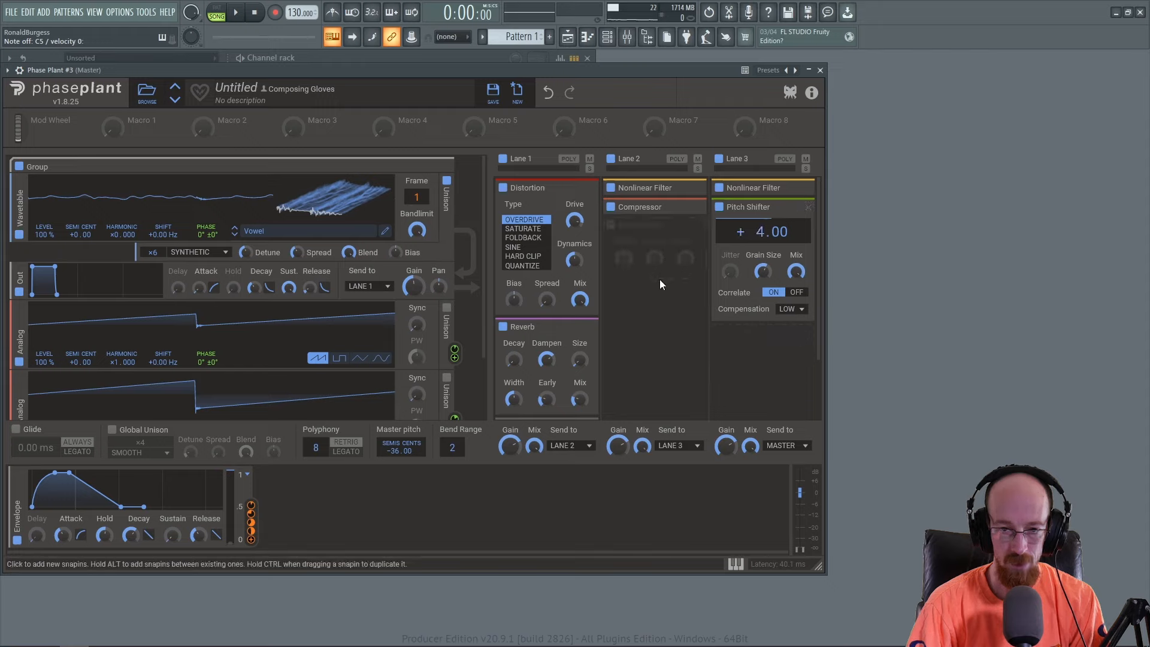
Re-enable and expand the Lane 1 Pitch Shifter, and adjust the grain size of the Pitch Shifters in Lanes 3 and 1.
scroll(660, 278, "down", 2)
scroll(695, 306, "up", 2)
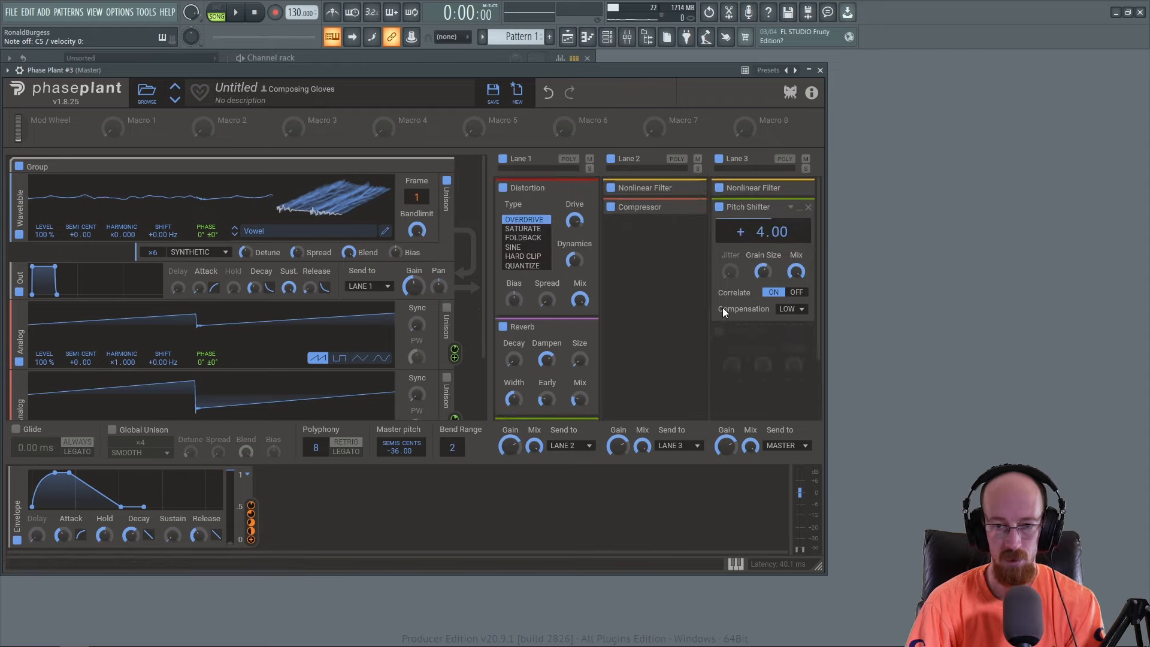
left_click_drag(761, 275, 738, 274)
scroll(658, 318, "down", 2)
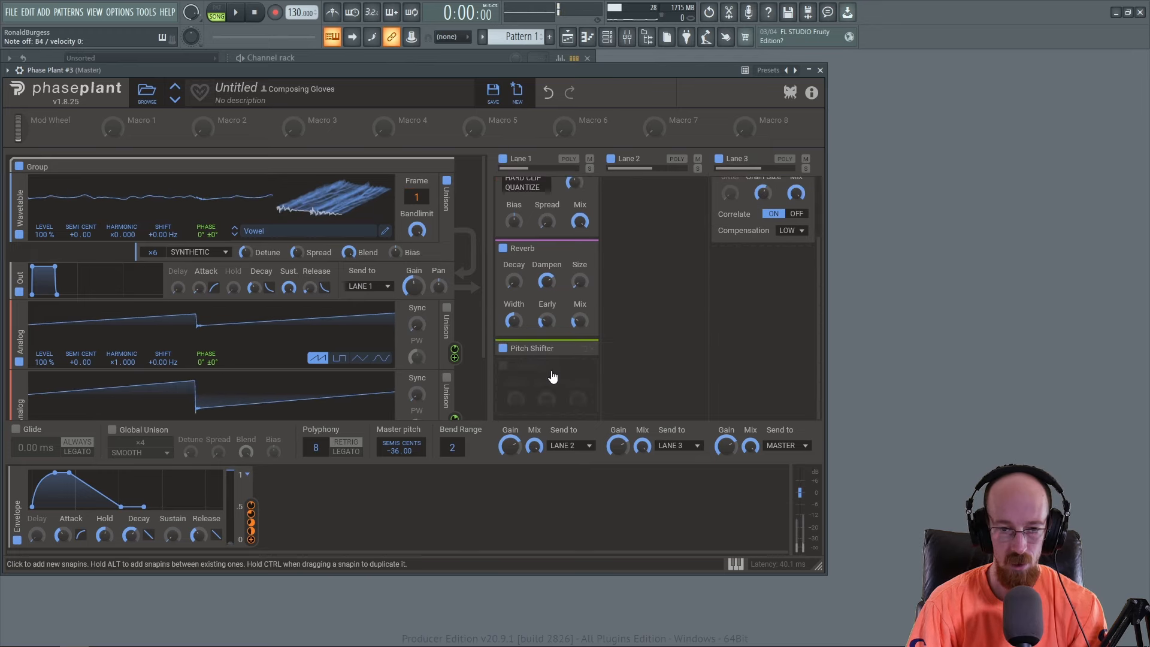
scroll(595, 382, "down", 1)
left_click_drag(547, 380, 547, 380)
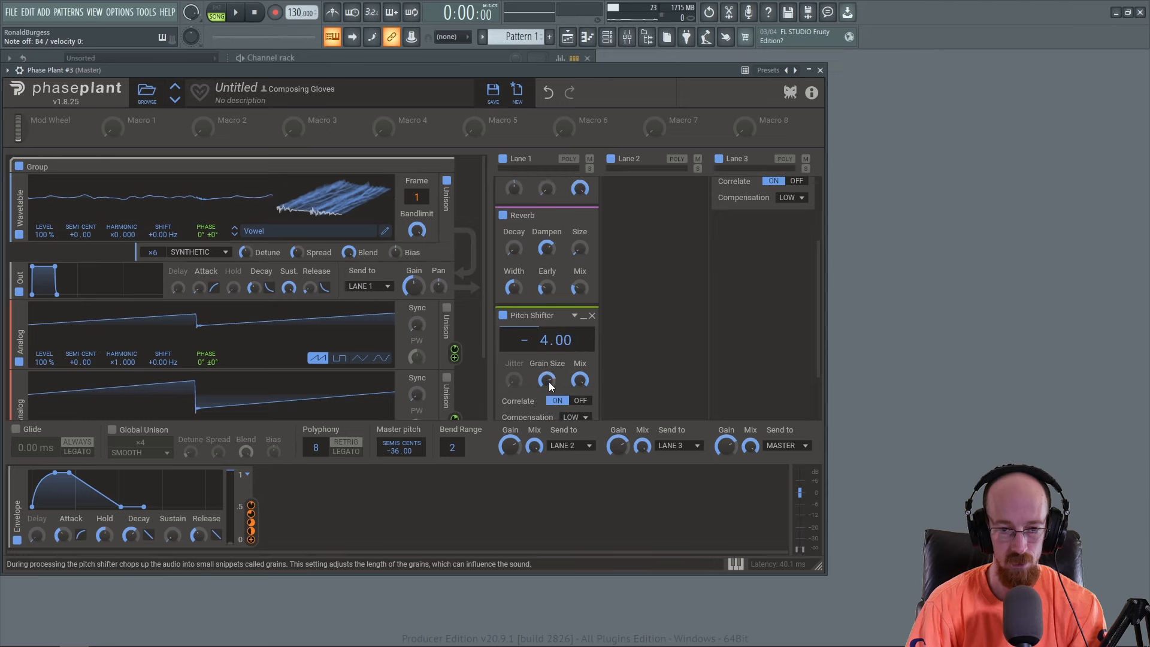
left_click_drag(549, 382, 549, 380)
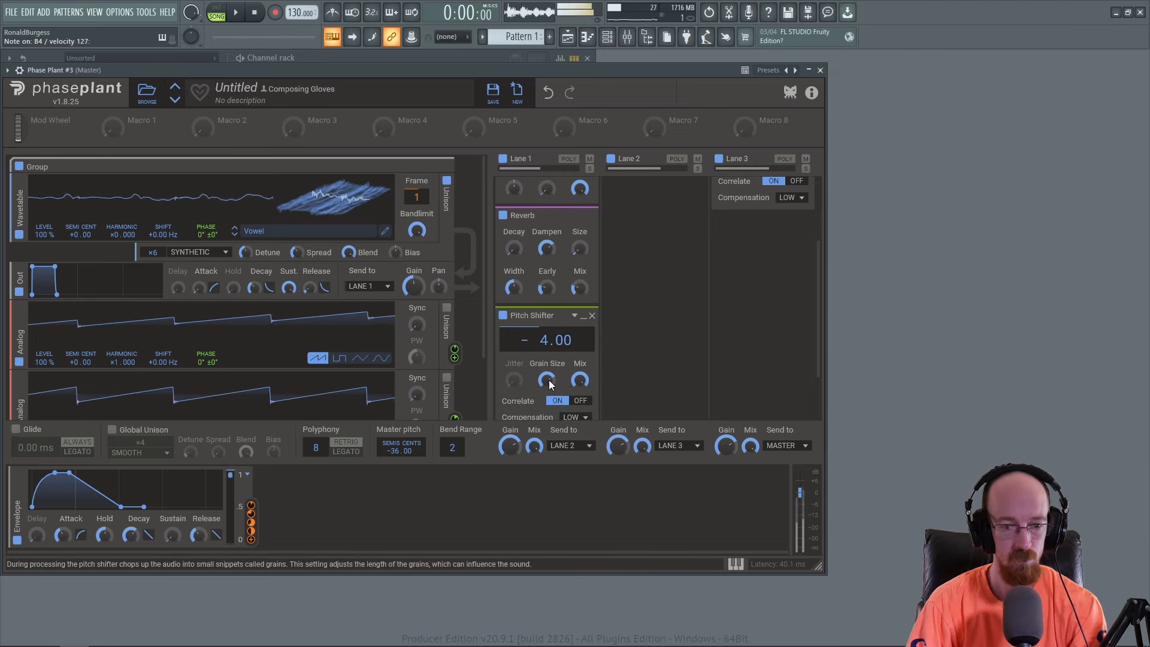
scroll(674, 346, "up", 3)
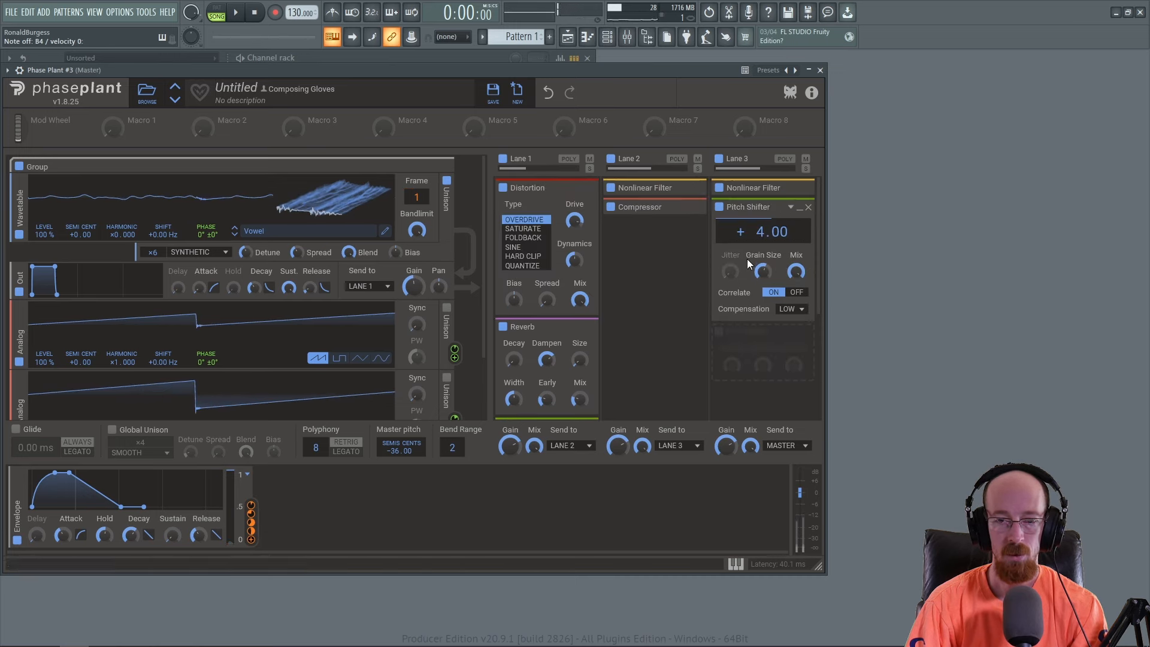
Lengthen the grain size of the Lane 3 Pitch Shifter and shorten that of the Lane 1 Pitch Shifter.
left_click_drag(763, 272, 761, 286)
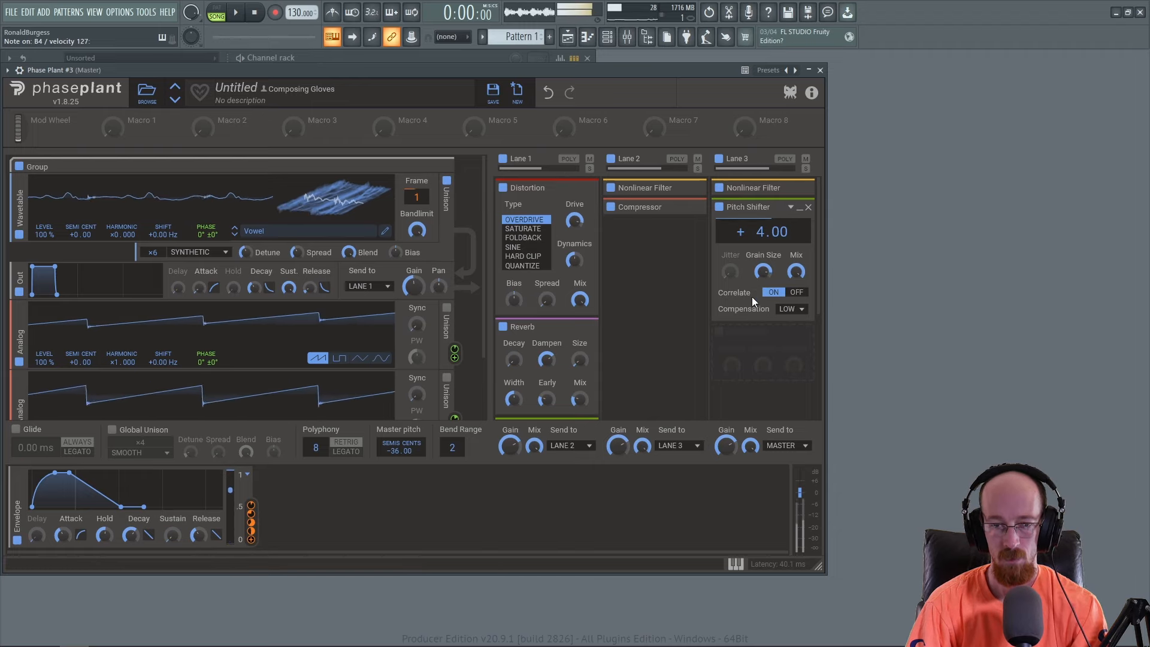
scroll(754, 293, "down", 3)
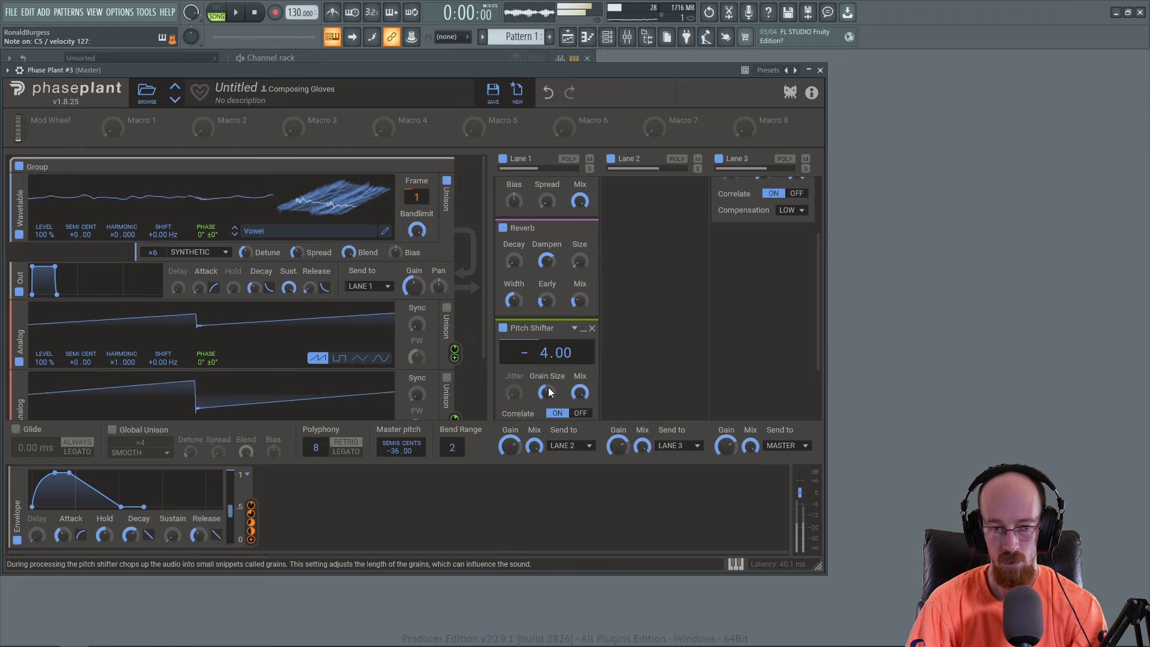
scroll(662, 361, "up", 2)
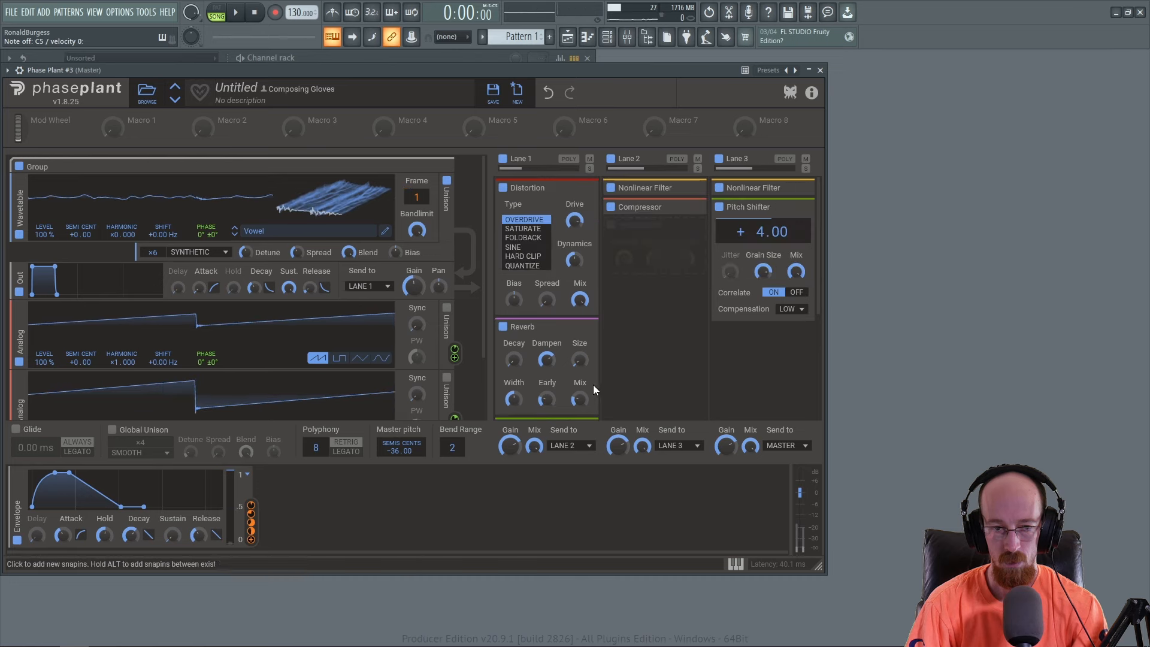
Collapse the Reverb and both Pitch Shifters in Lanes 1 and 3, keeping the Lane 1 Distortion expanded.
left_click(584, 327)
left_click(584, 347)
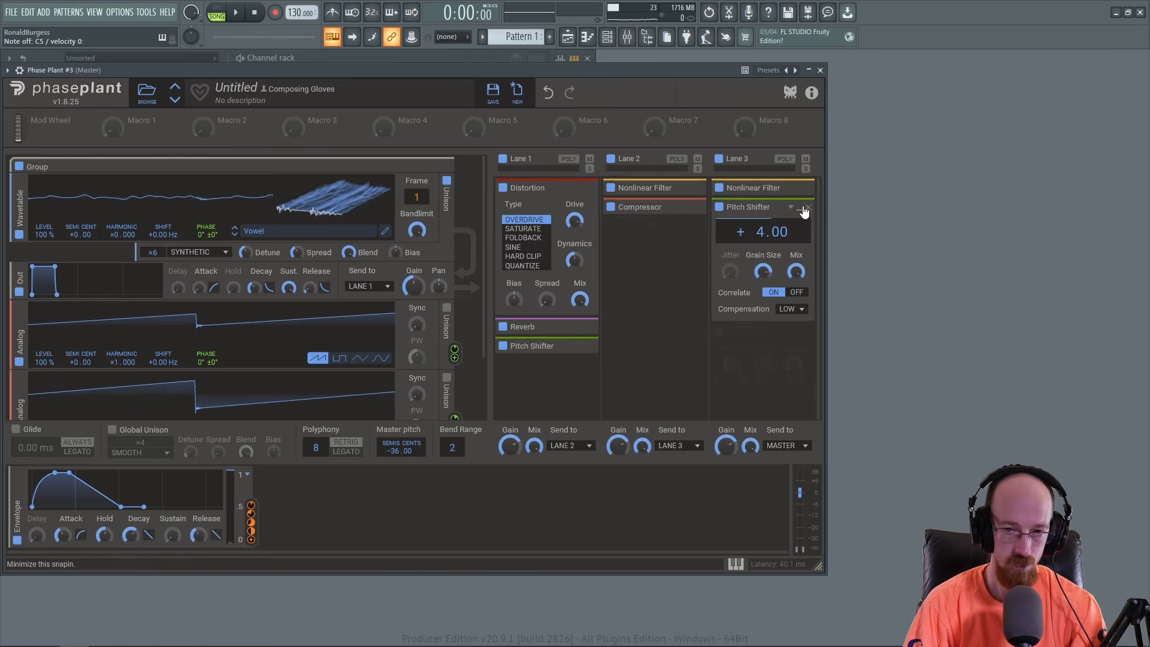
left_click(799, 207)
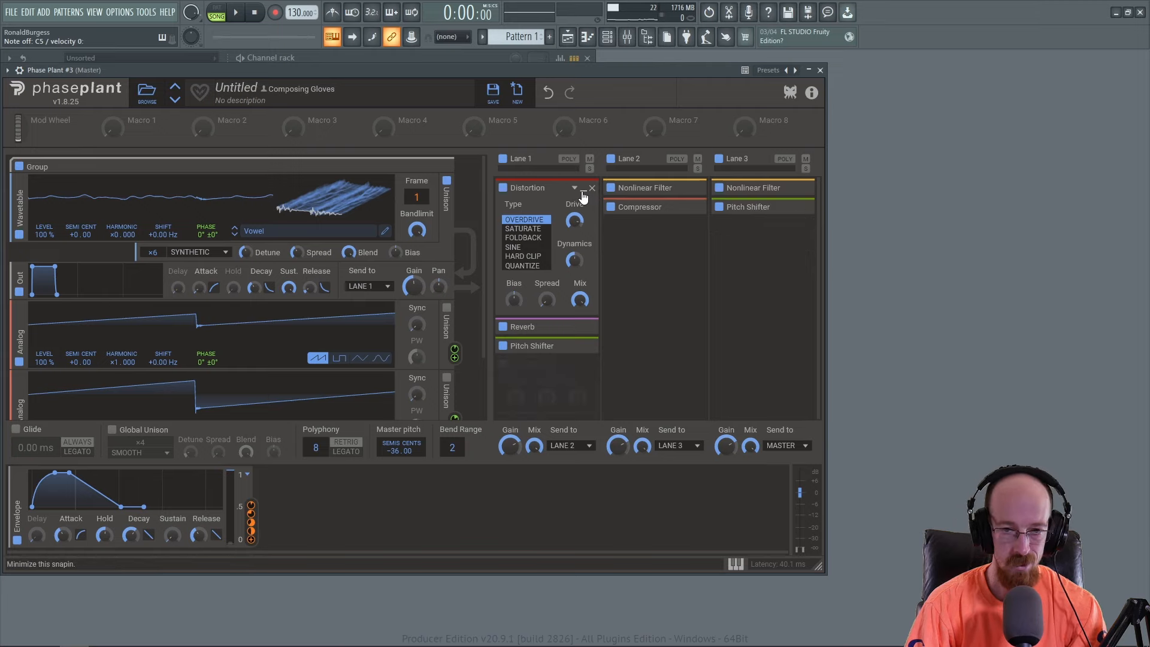
left_click(583, 191)
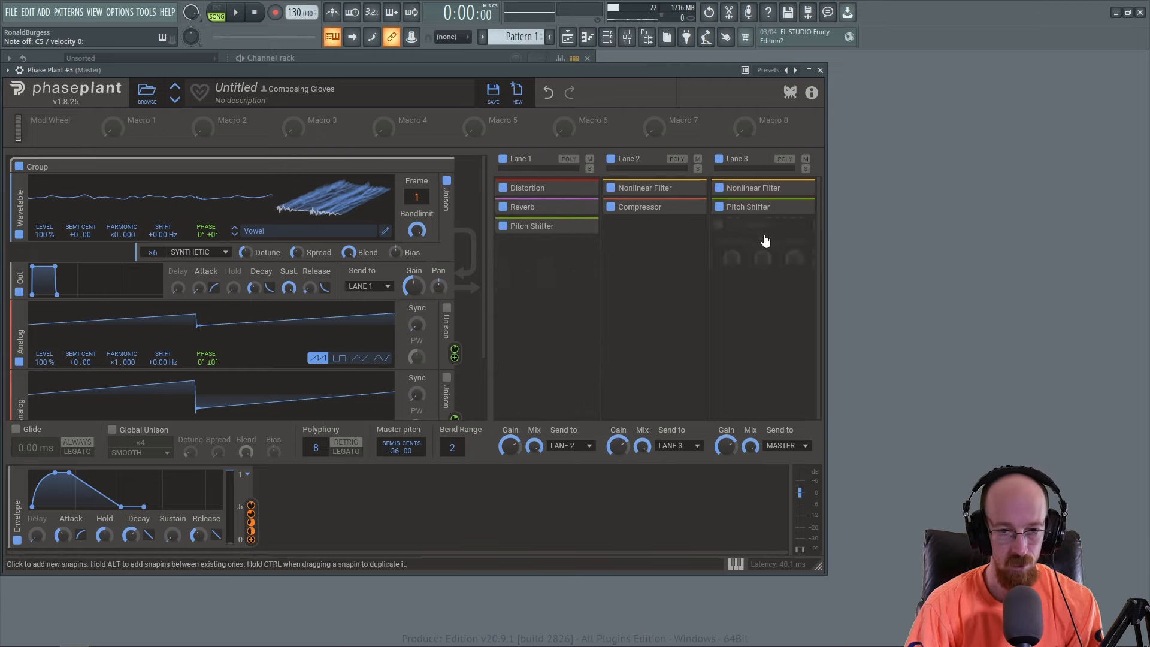
left_click(583, 188)
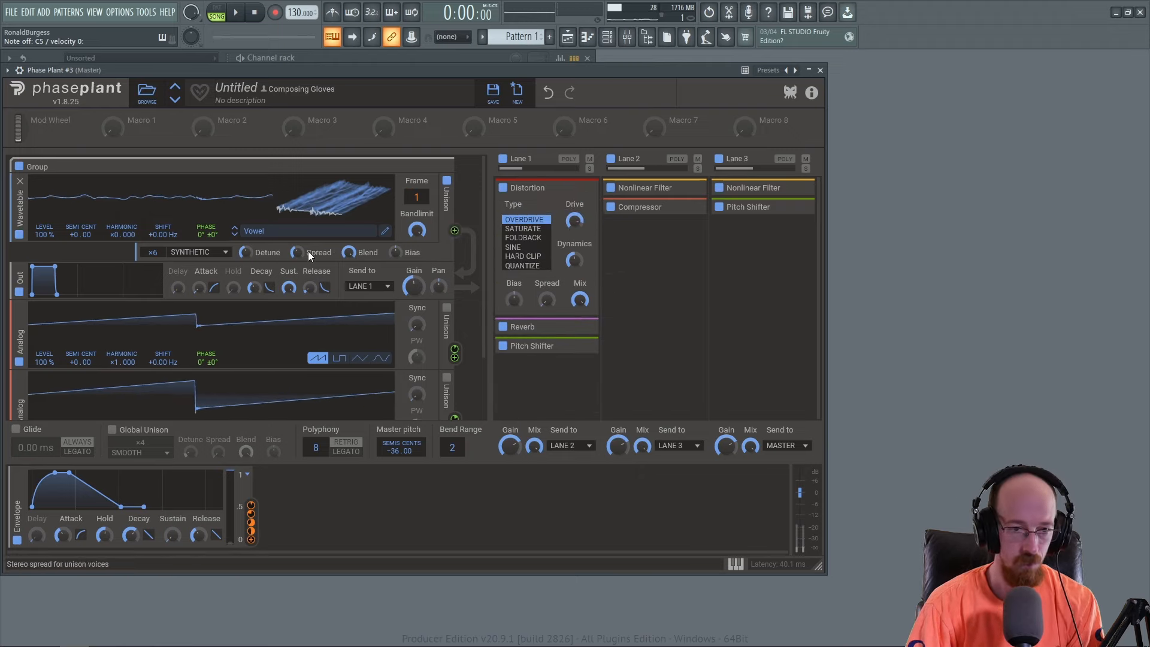
Fine-tune the envelope modulation amounts on the second Analog oscillator's harmonic and level, and adjust the modulation envelope's attack.
scroll(313, 237, "down", 1)
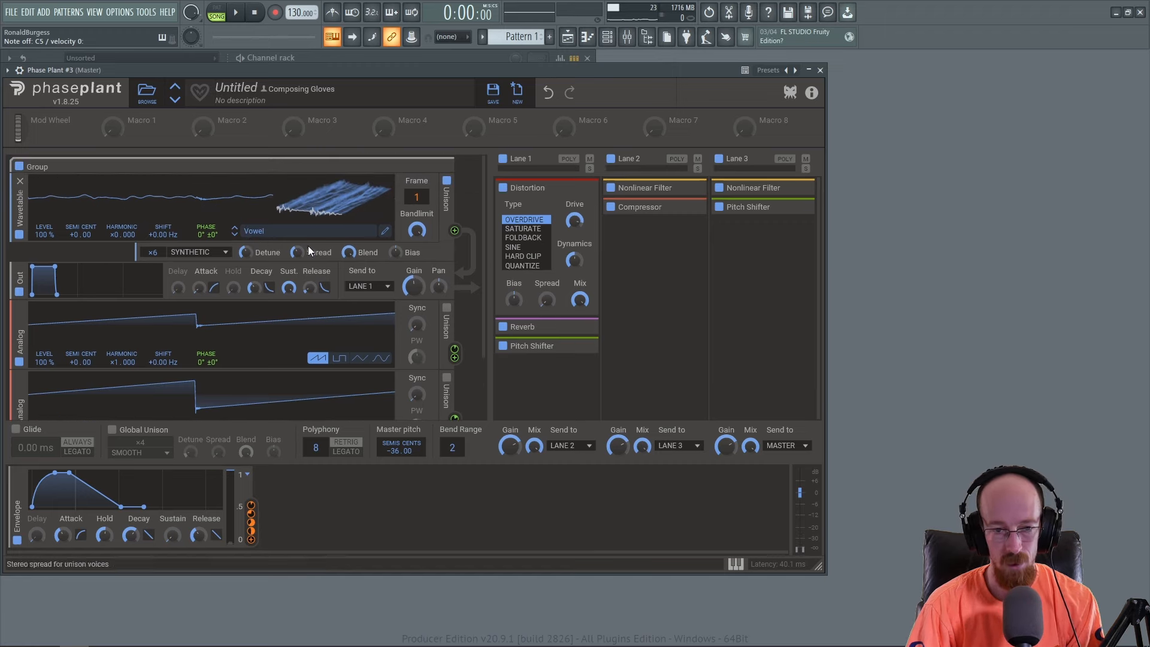
scroll(180, 312, "down", 1)
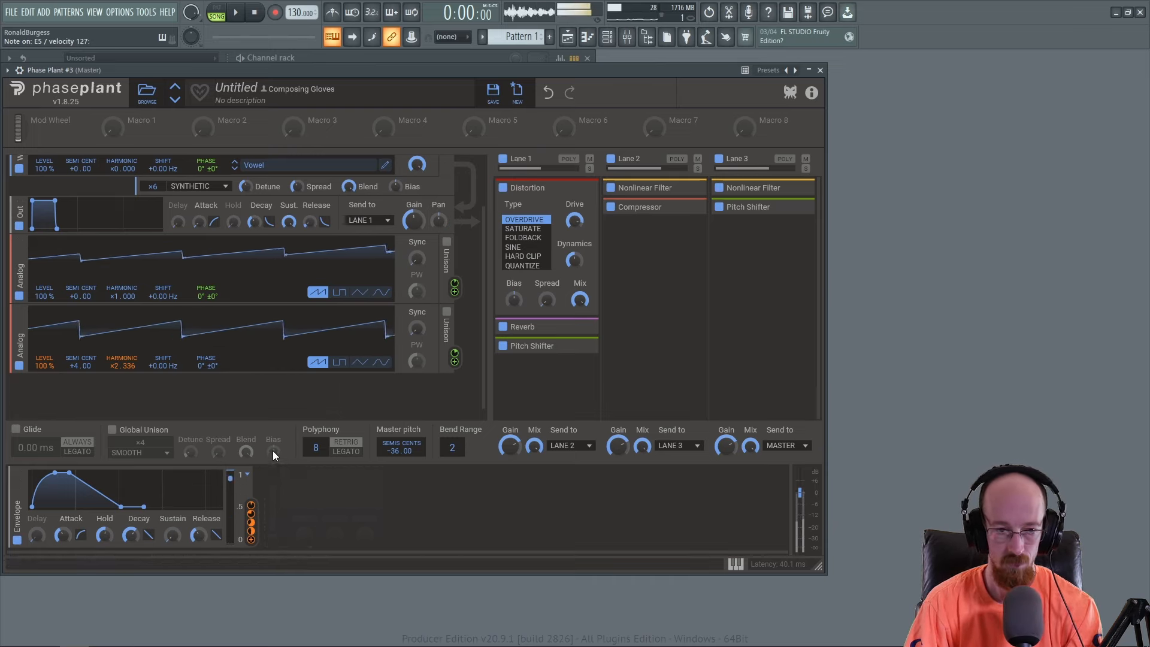
left_click_drag(117, 371, 121, 371)
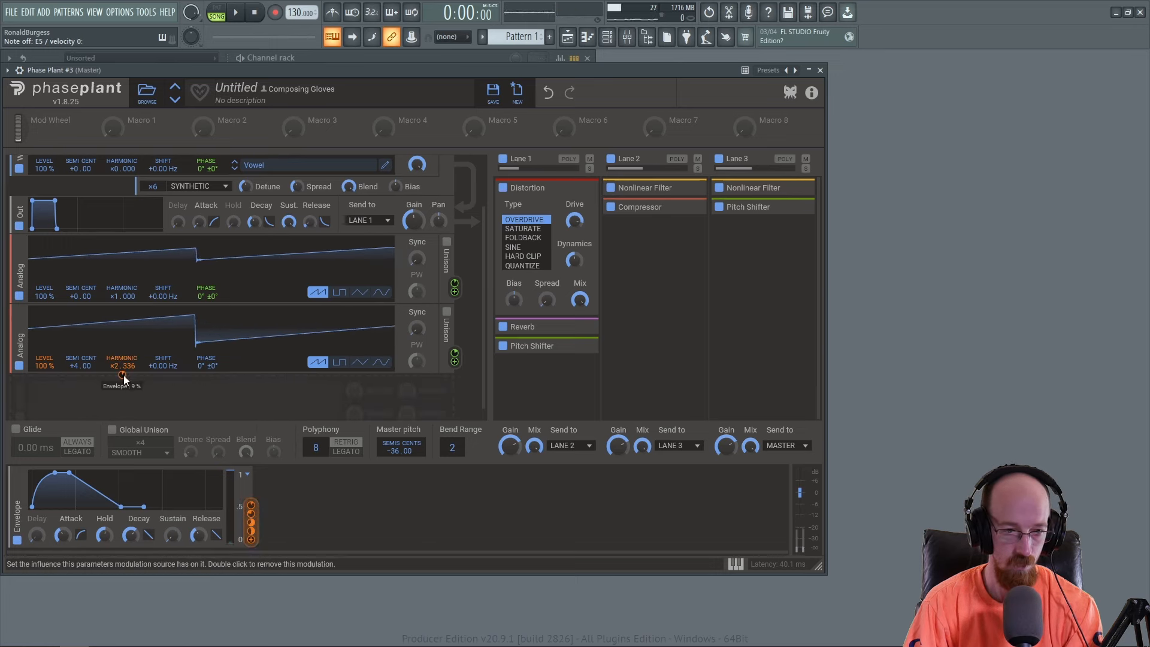
mouse_move(46, 376)
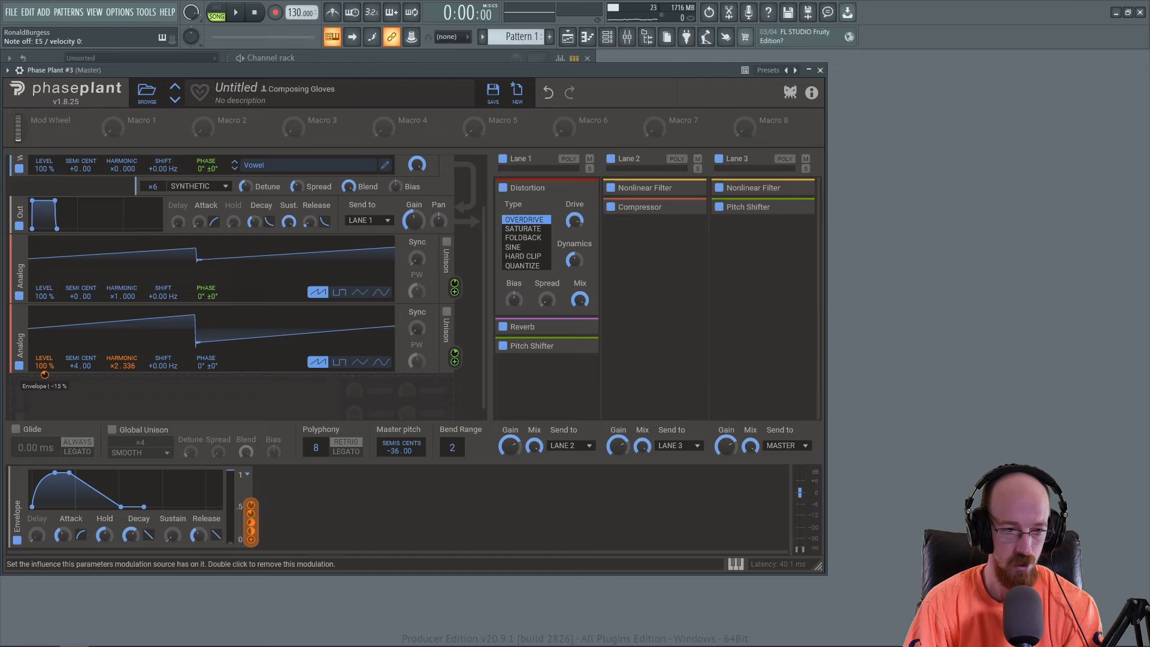
left_click_drag(45, 375, 45, 377)
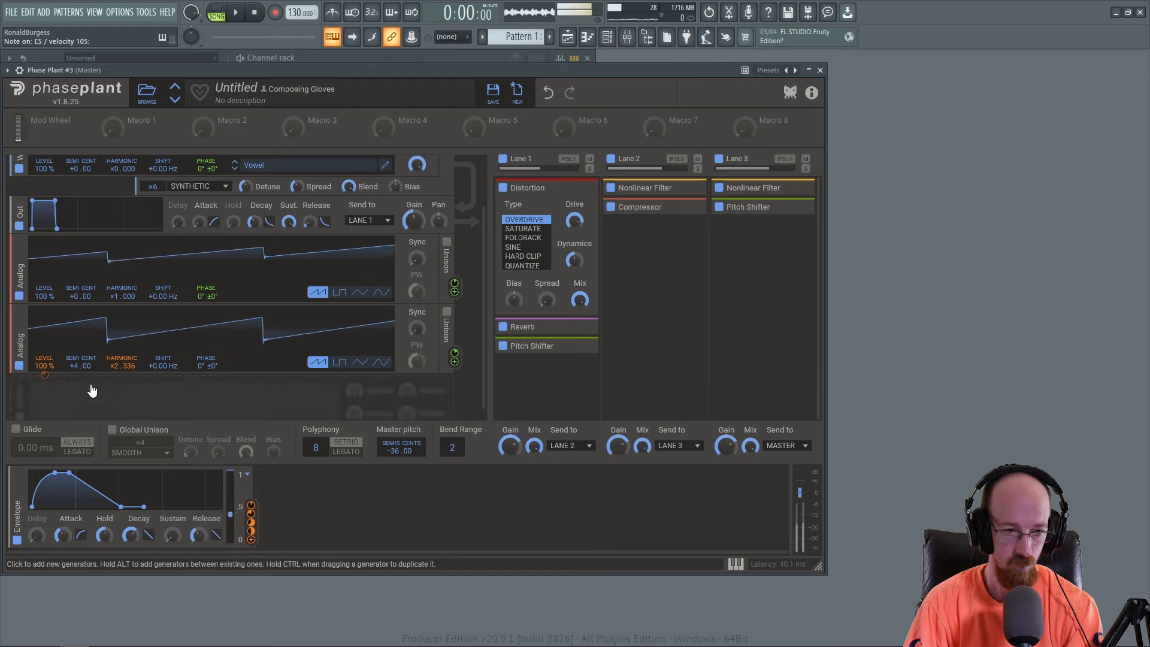
left_click_drag(122, 375, 120, 376)
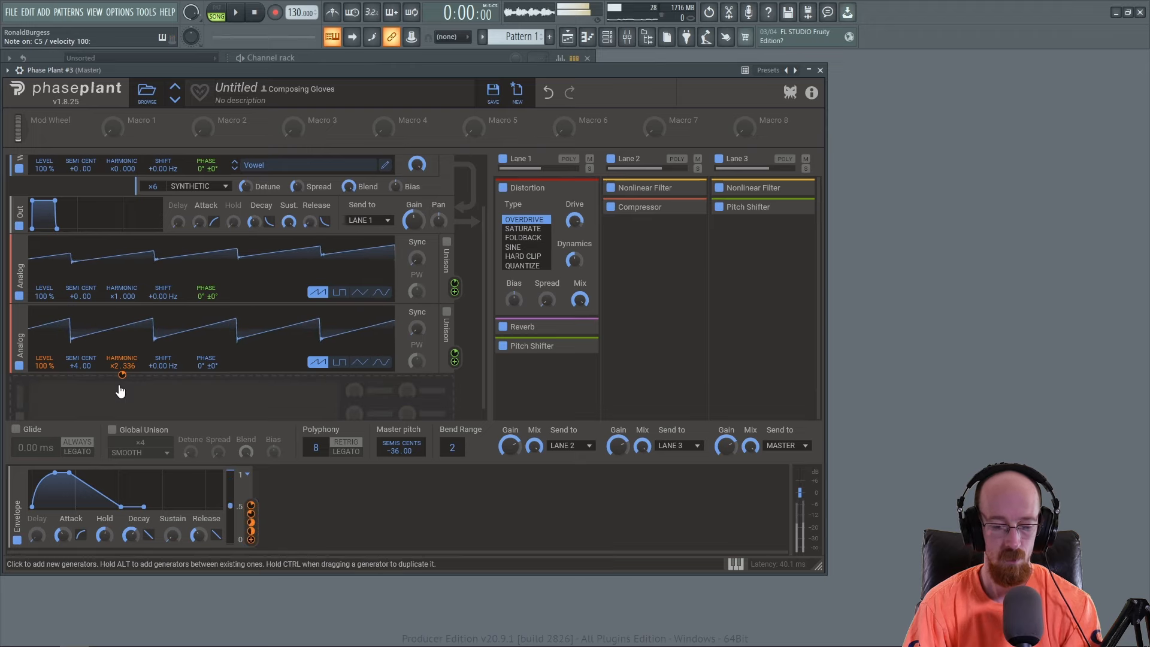
left_click_drag(62, 535, 62, 539)
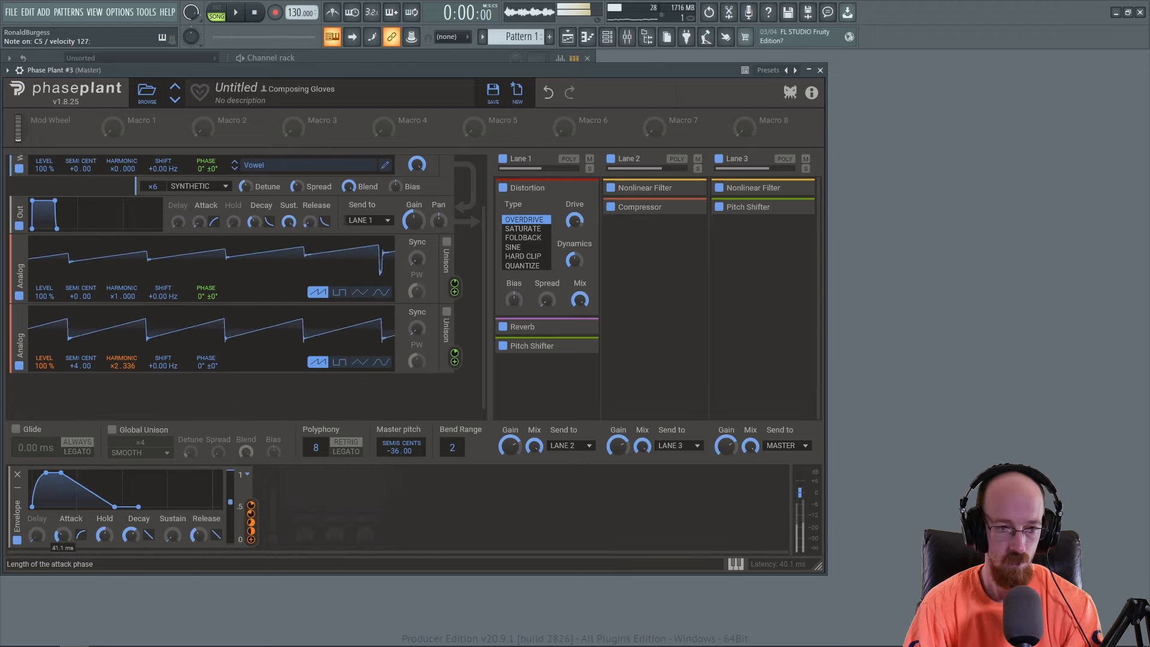
Reshape the Output envelope with a slightly longer attack, zero sustain, a longer decay and a straight decay curve.
left_click_drag(192, 225, 200, 222)
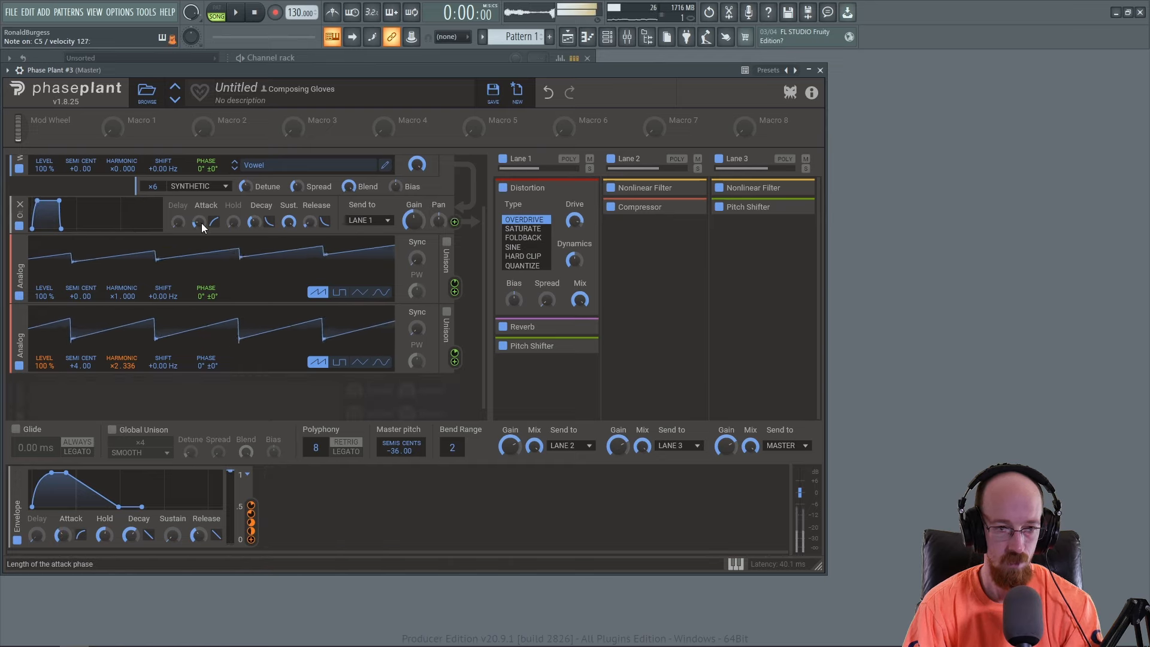
left_click_drag(253, 221, 252, 218)
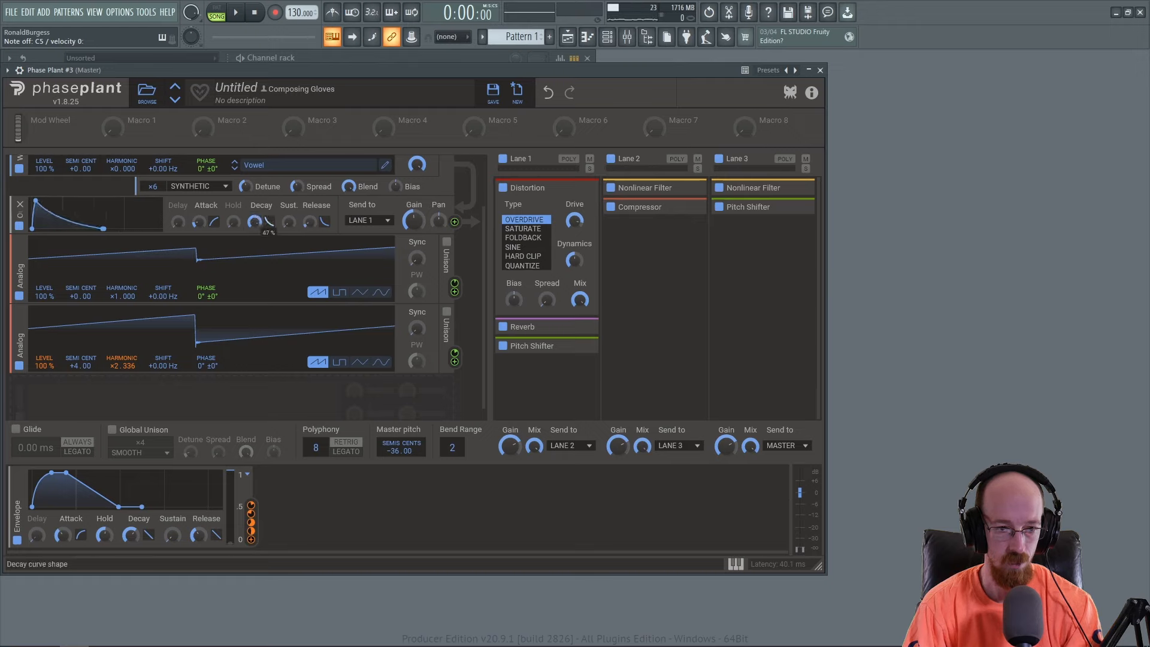
left_click_drag(254, 223, 254, 229)
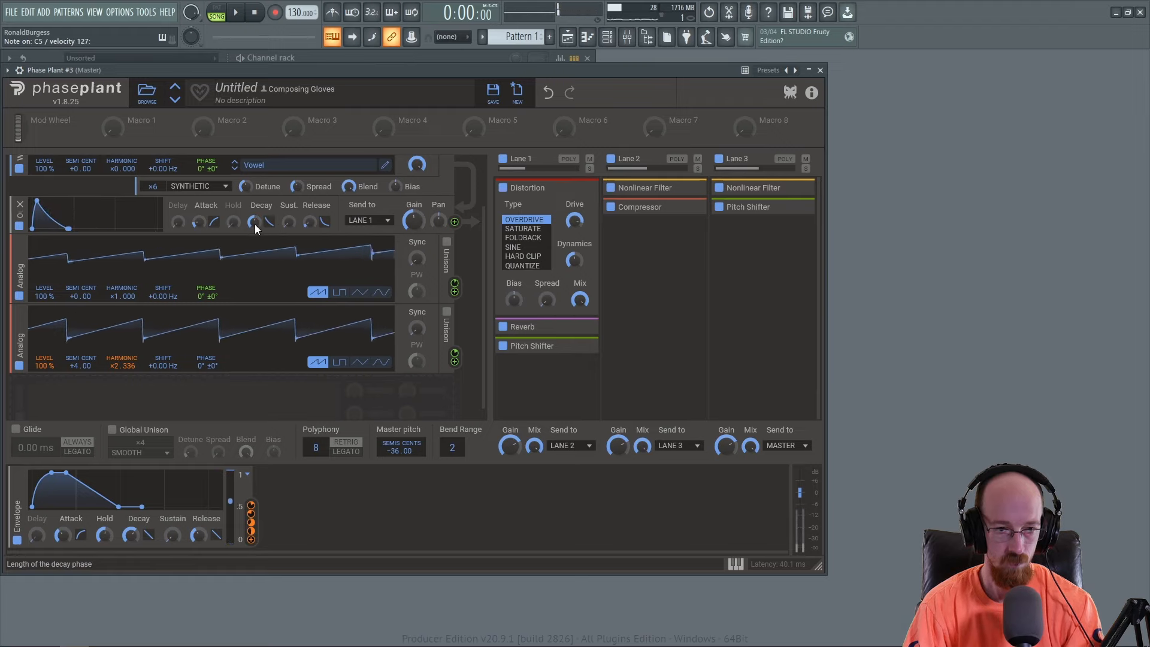
left_click_drag(256, 223, 255, 229)
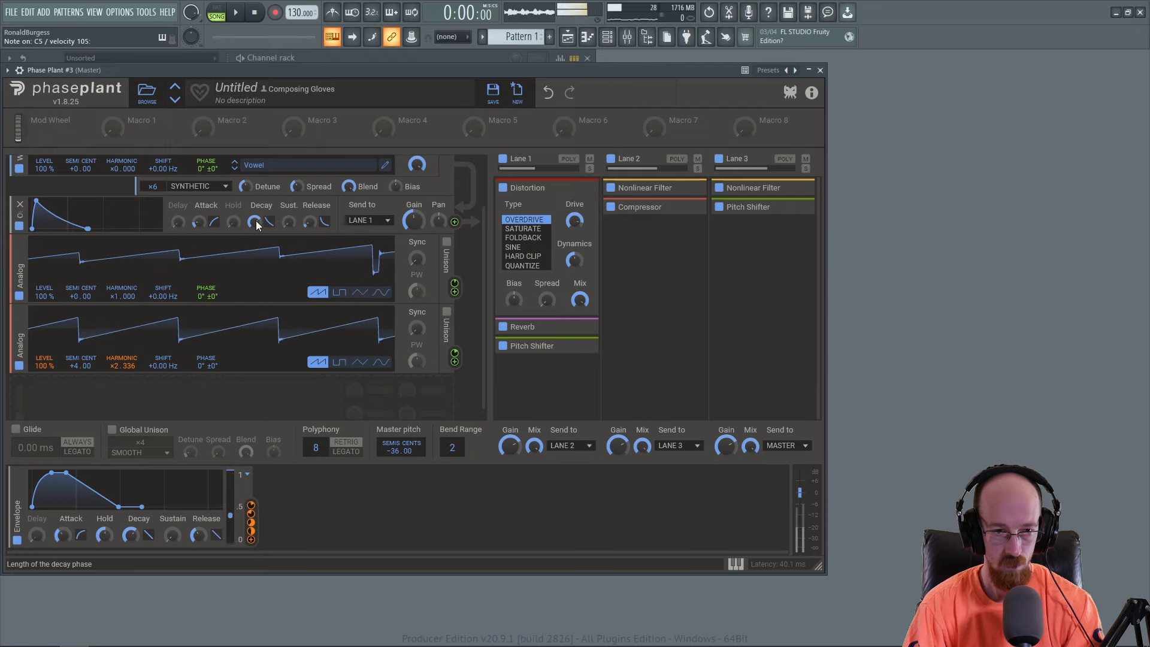
left_click_drag(269, 223, 270, 224)
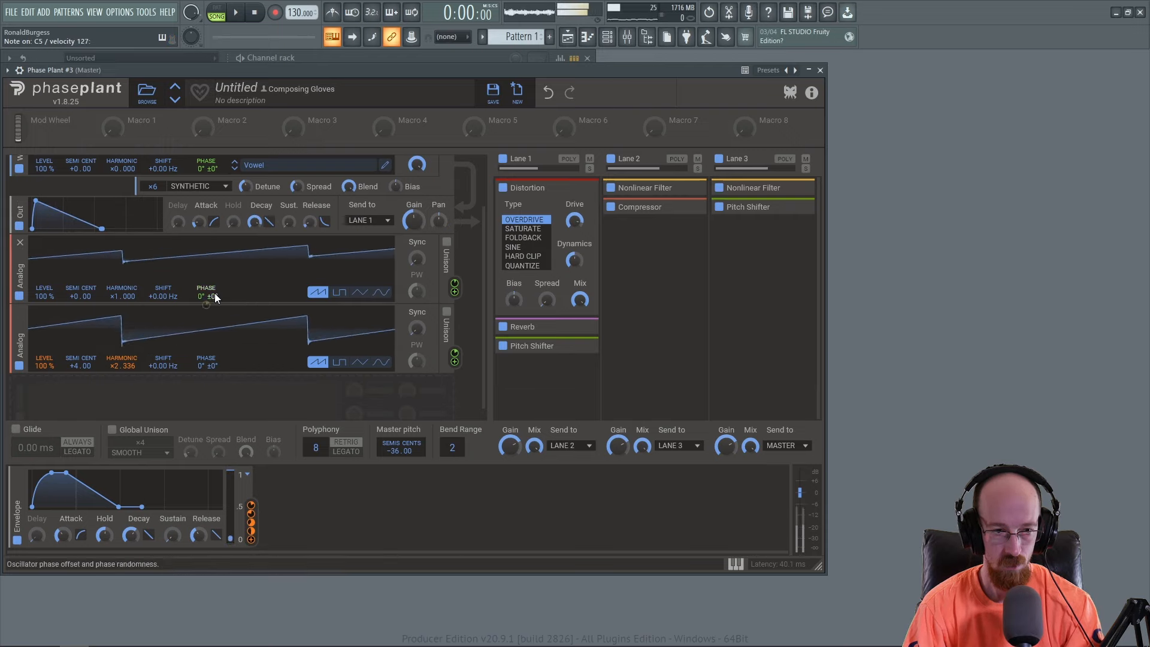
Shorten the Output envelope's decay and add a hold phase before it.
left_click_drag(256, 220, 257, 222)
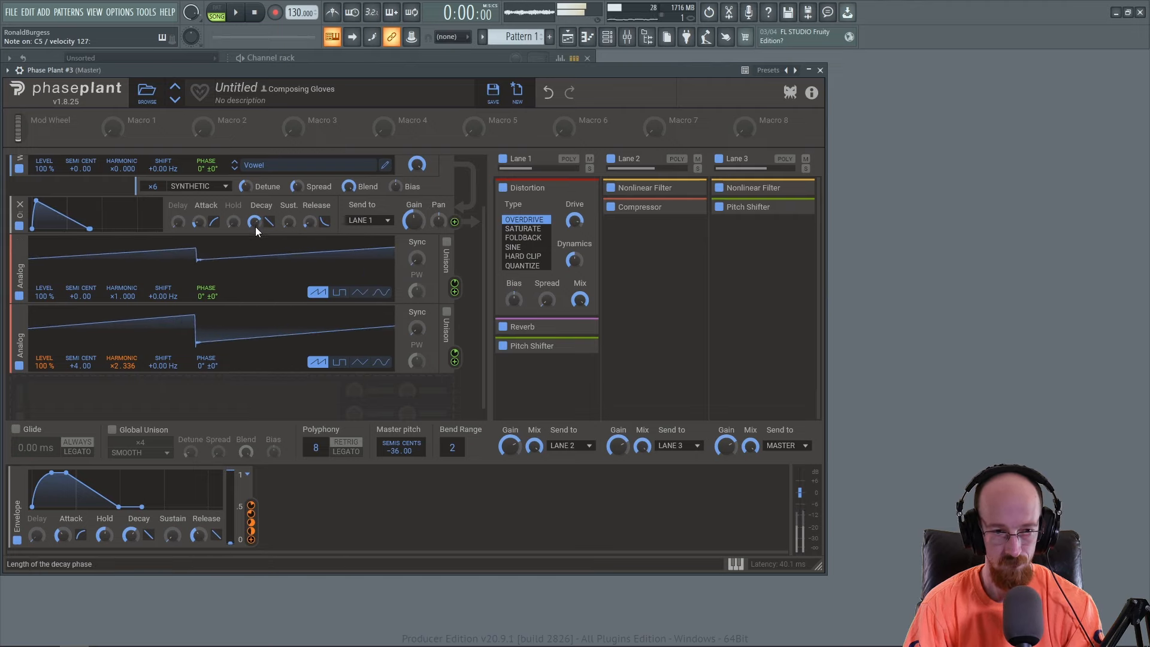
left_click_drag(255, 224, 255, 230)
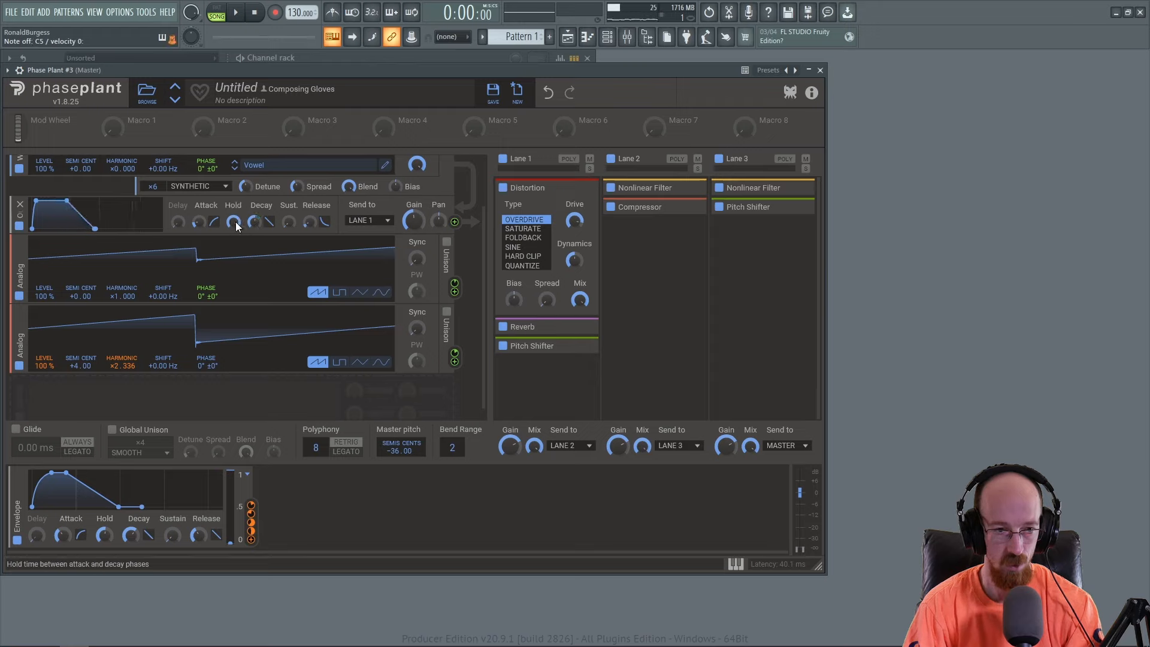
left_click_drag(256, 224, 230, 229)
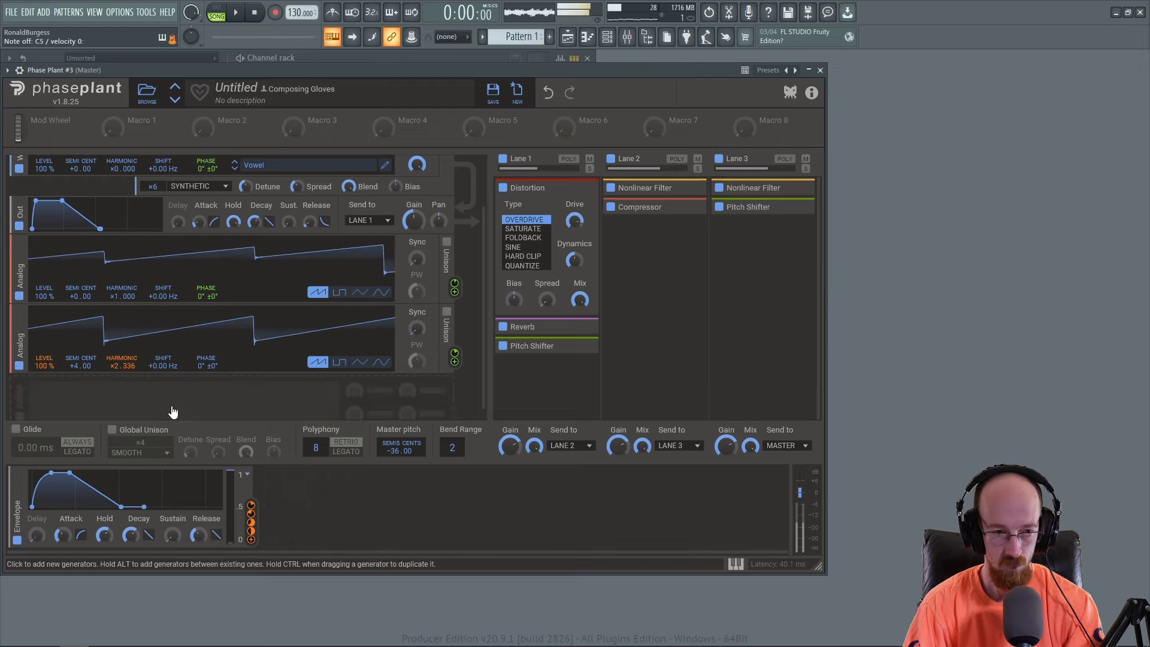
Try the Voco and Urukhai wavetables on the wavetable oscillator and switch back to Vowel.
scroll(236, 236, "up", 2)
left_click(234, 229)
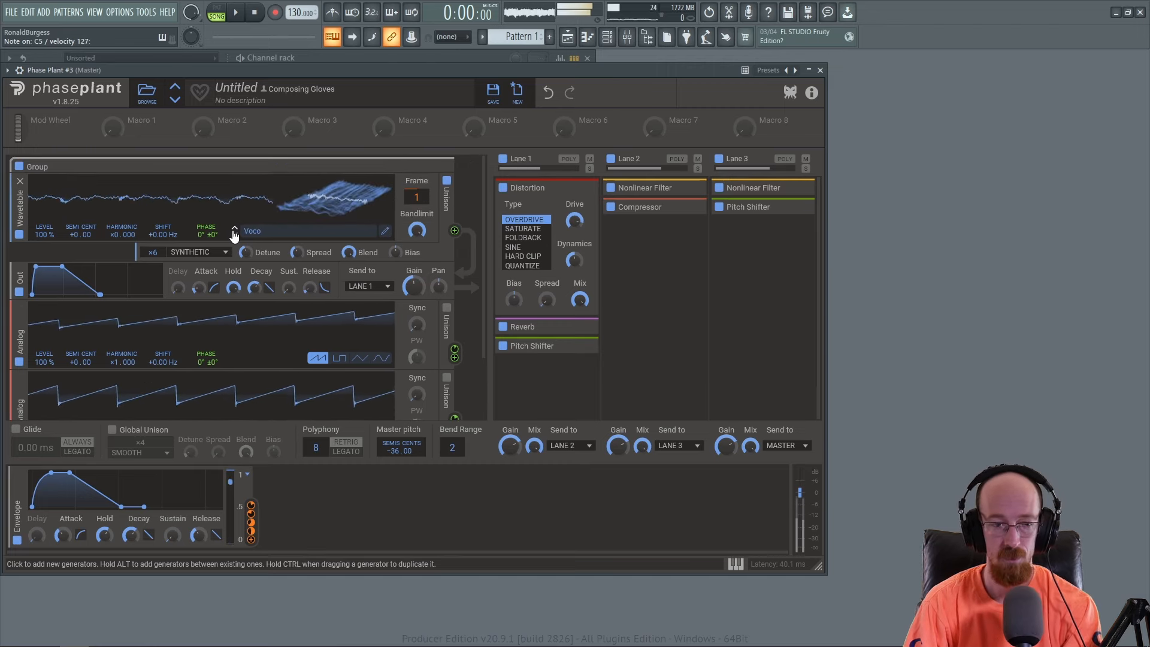
left_click(234, 229)
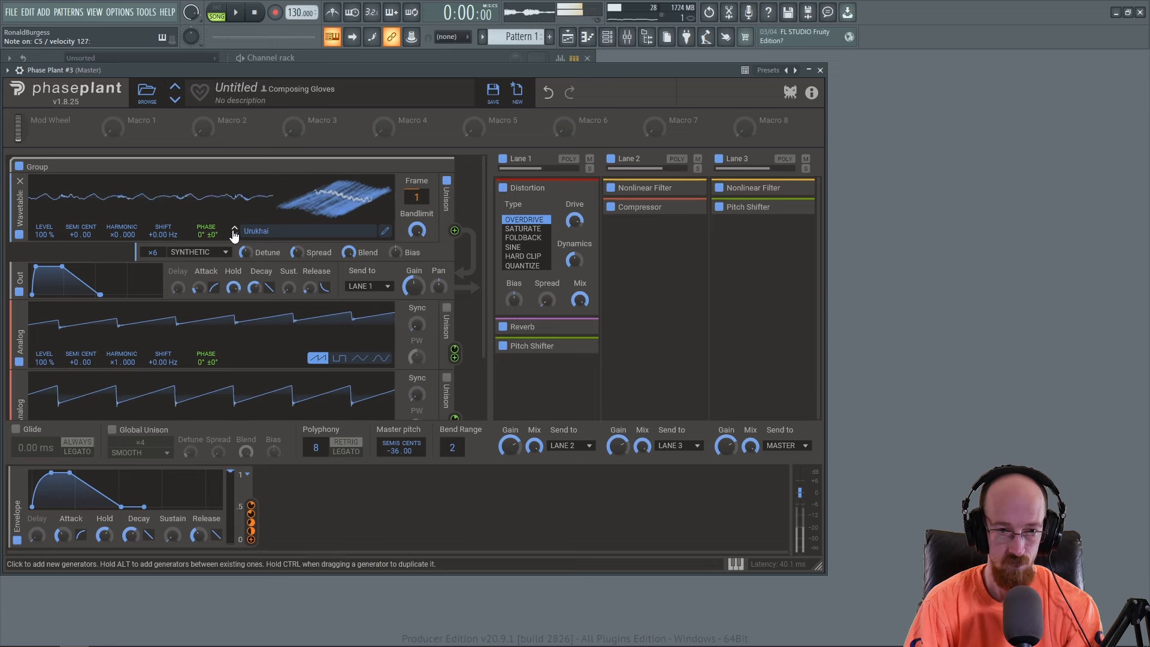
left_click(234, 234)
left_click(235, 234)
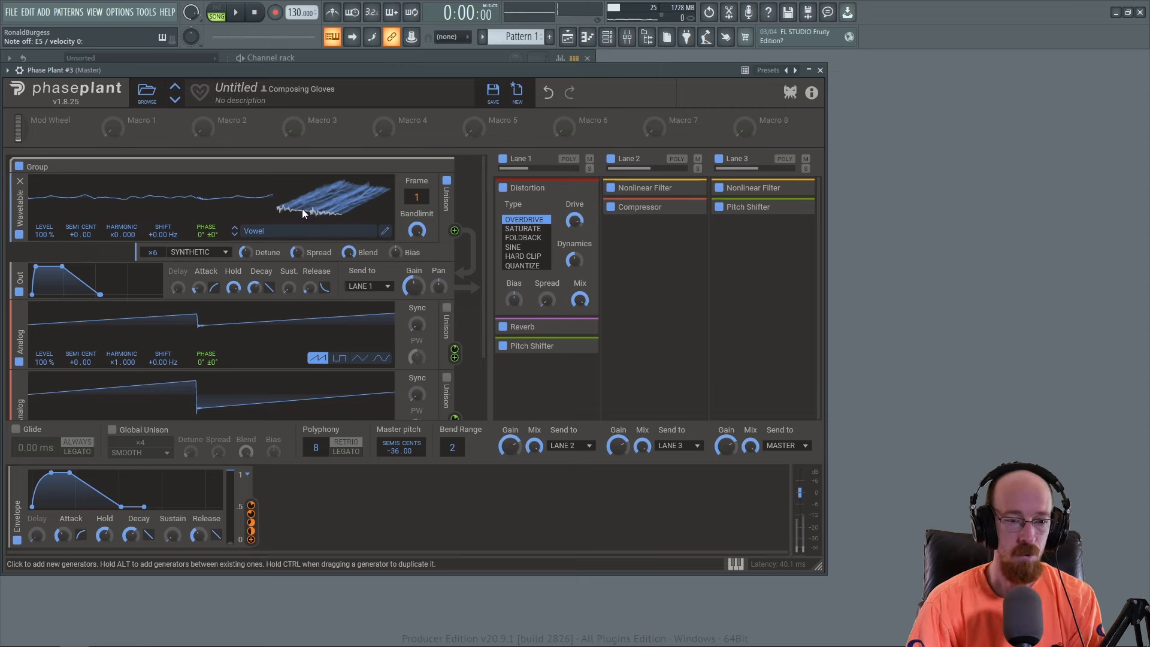
Browse the factory wavetable folders and load the Default Wavetable from Morphs.
left_click(281, 230)
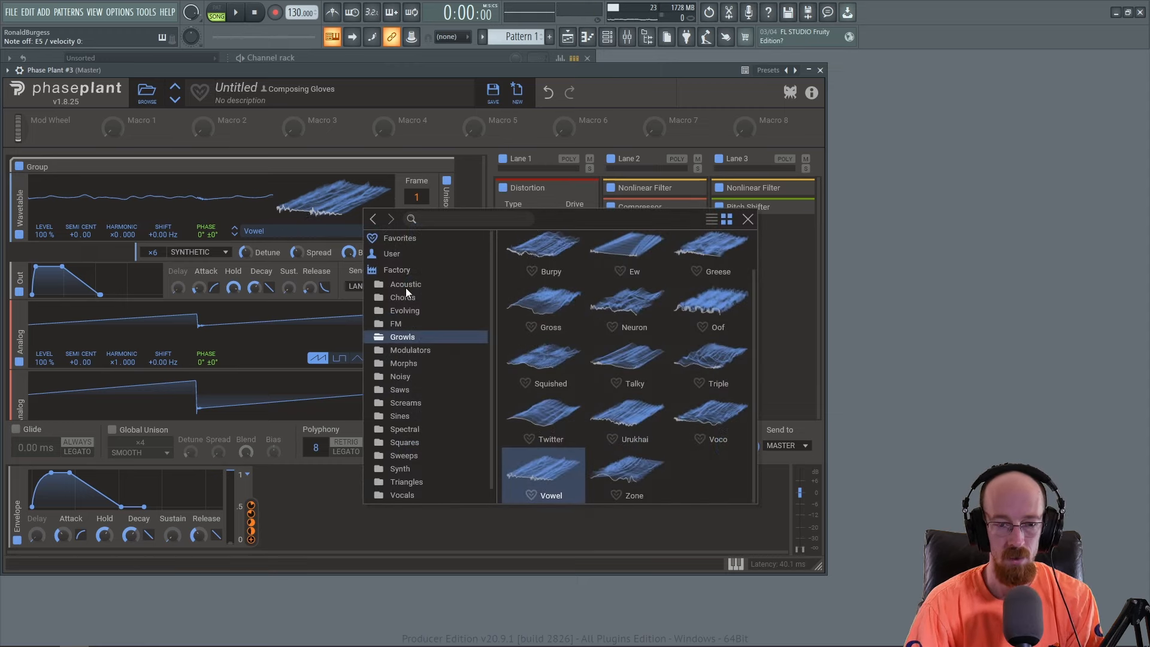
left_click(410, 310)
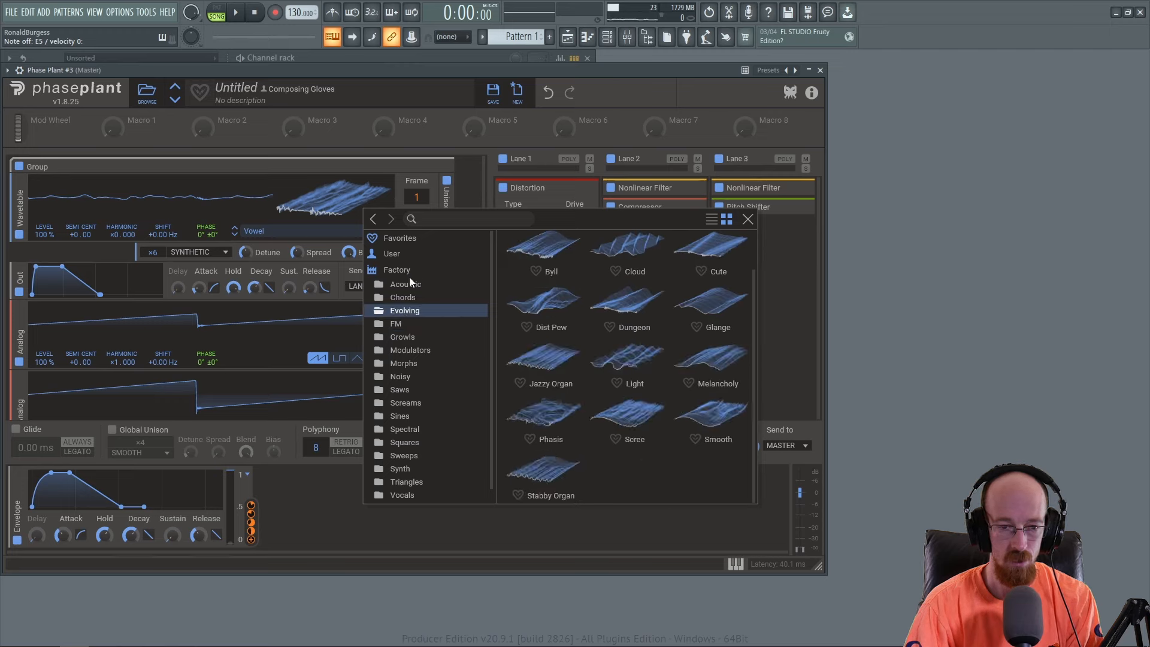
scroll(413, 335, "down", 1)
left_click(404, 415)
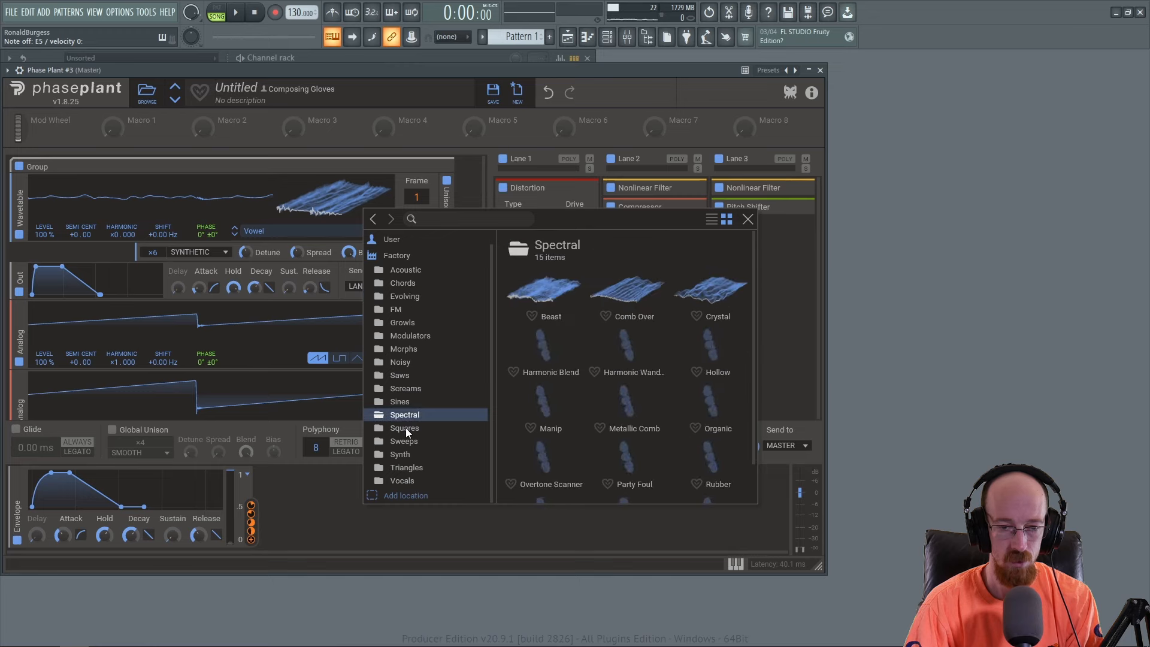
left_click(405, 428)
left_click(406, 415)
left_click(407, 401)
left_click(406, 389)
left_click(407, 375)
left_click(418, 352)
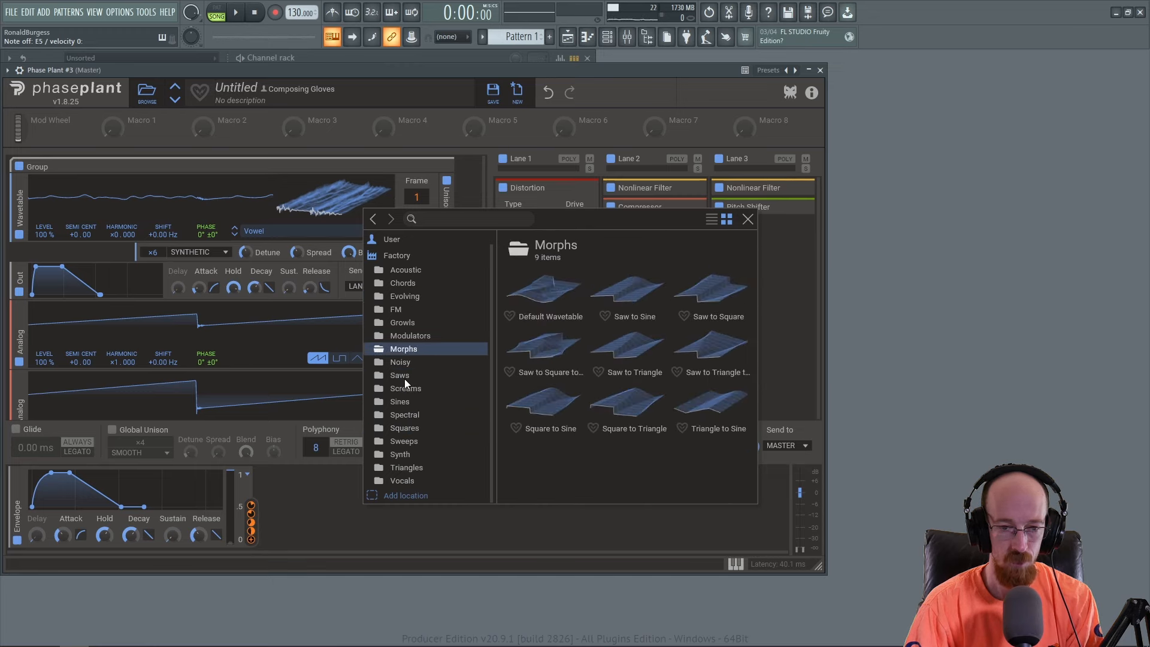
left_click(533, 294)
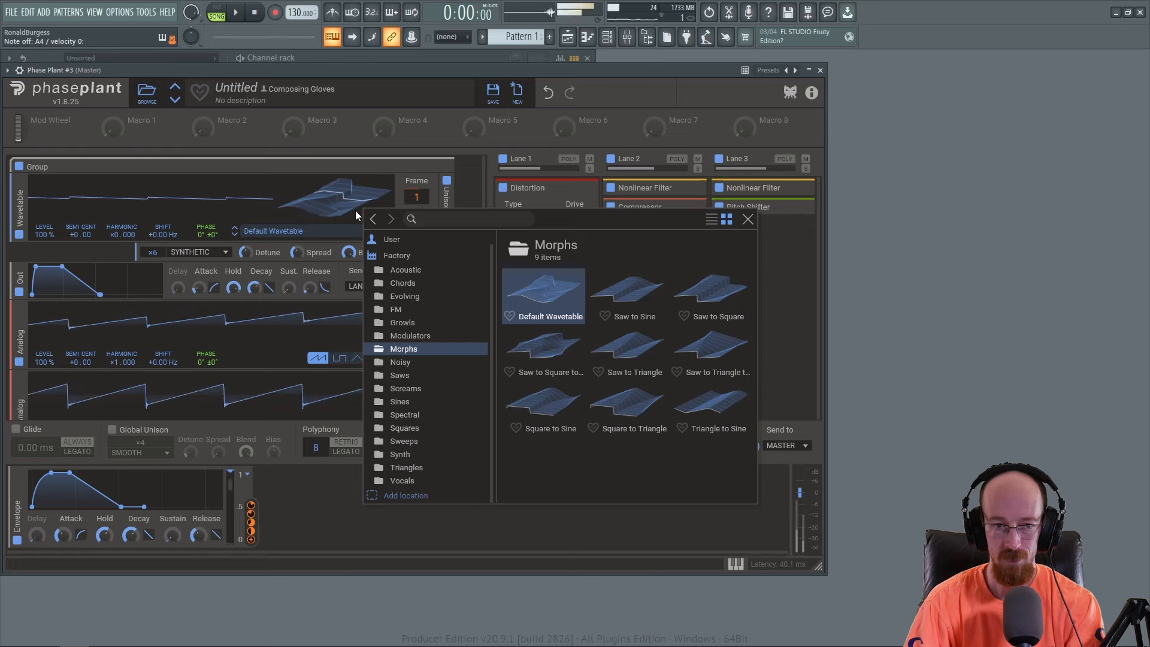
Reload the Vowel wavetable from the Growls folder and close the wavetable browser.
left_click(416, 325)
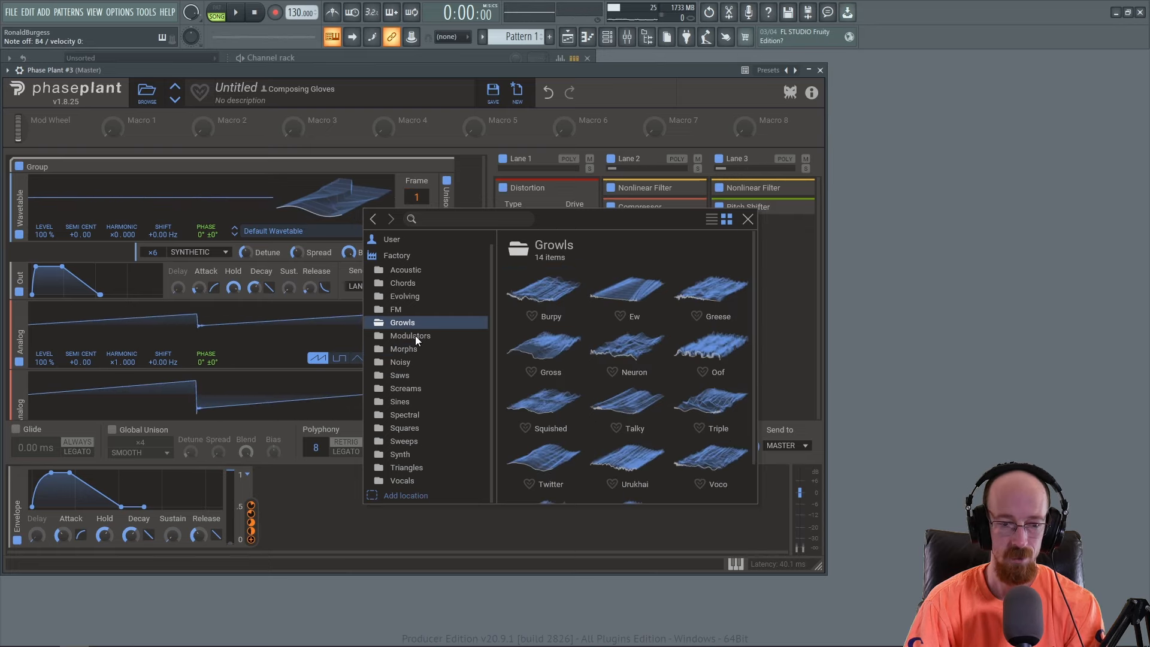
scroll(562, 388, "down", 1)
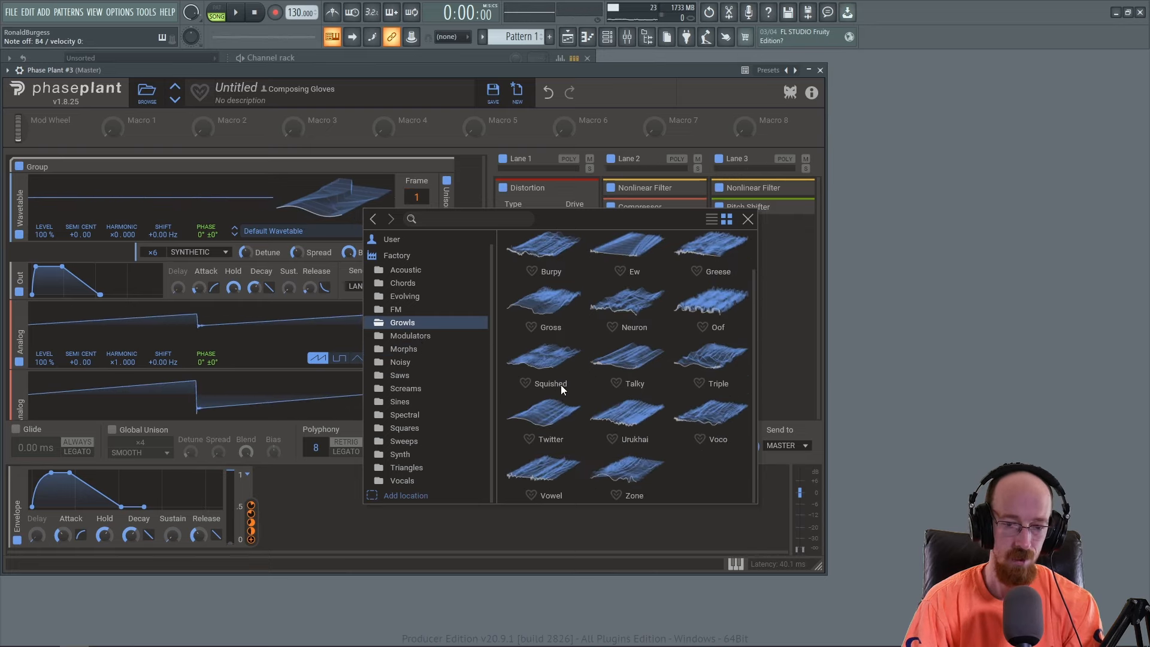
left_click(550, 479)
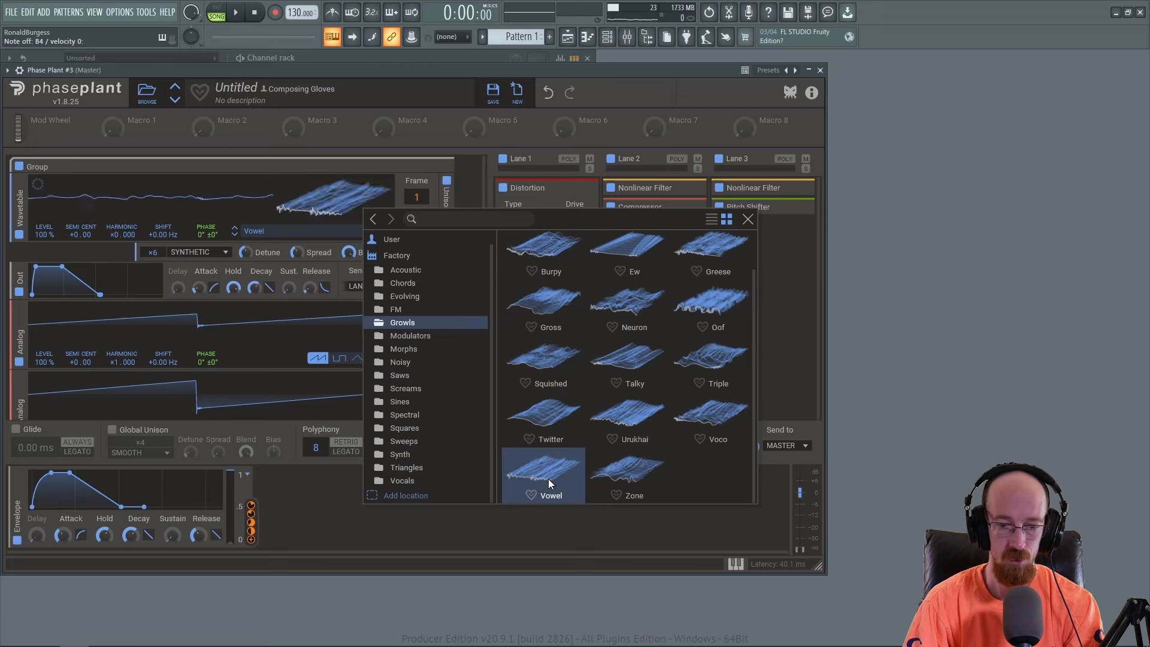
left_click(748, 219)
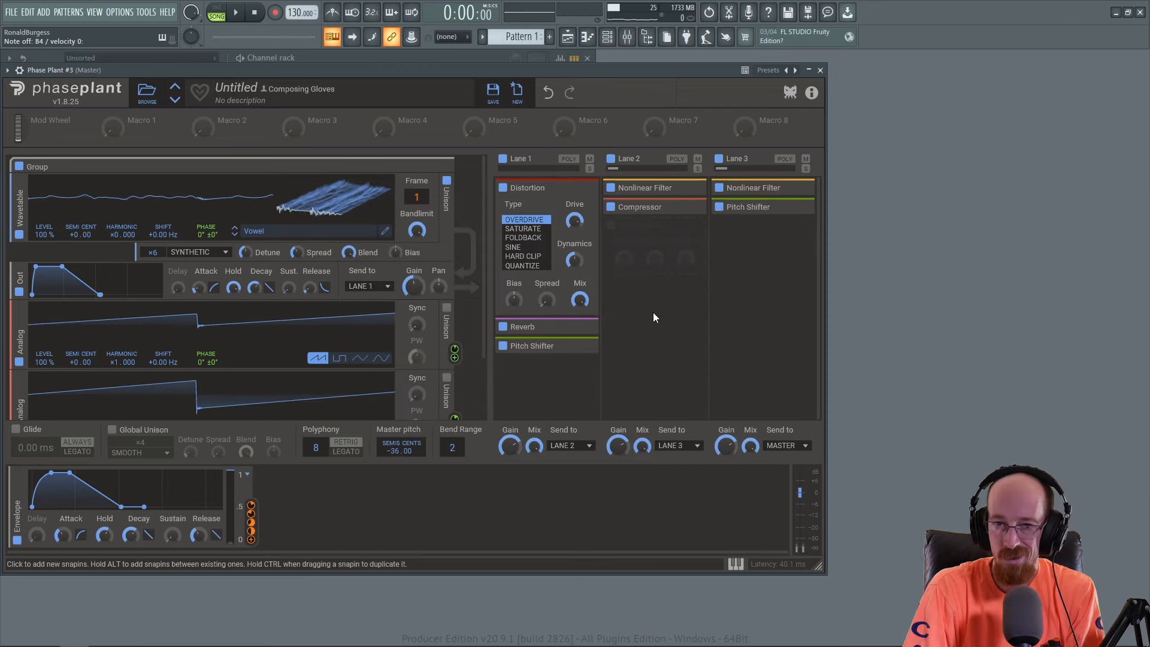
Compare with the original "It's Good" patch in the first Phase Plant channel by checking its oscillators and envelopes, and return to Phase Plant #3.
left_click(820, 70)
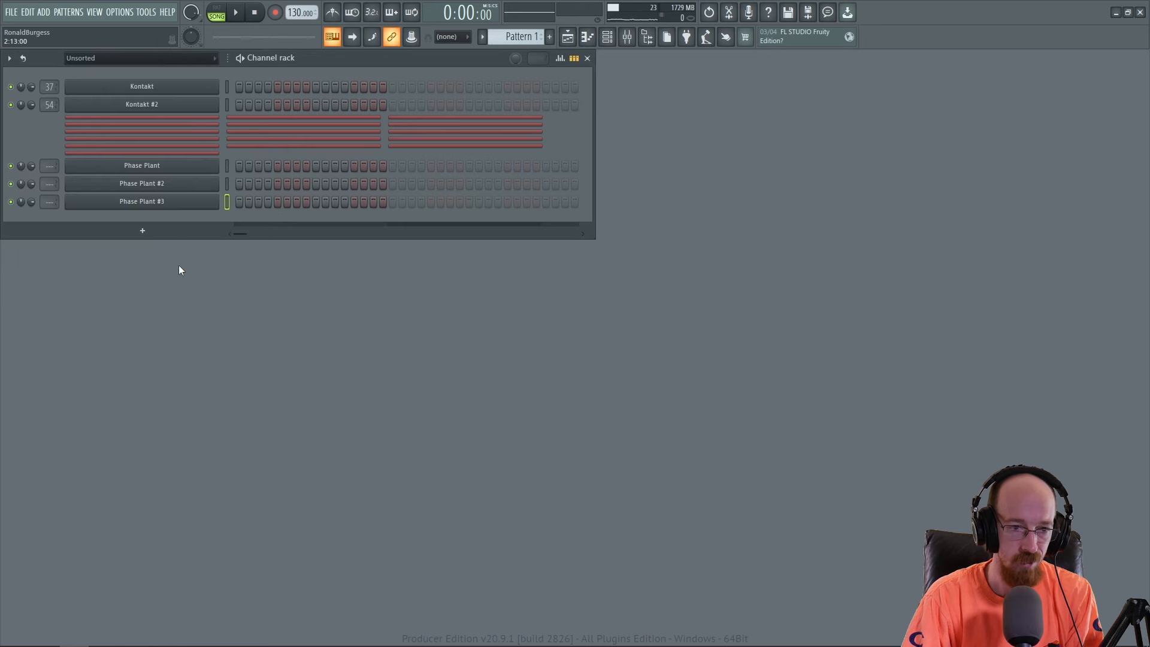
left_click(146, 165)
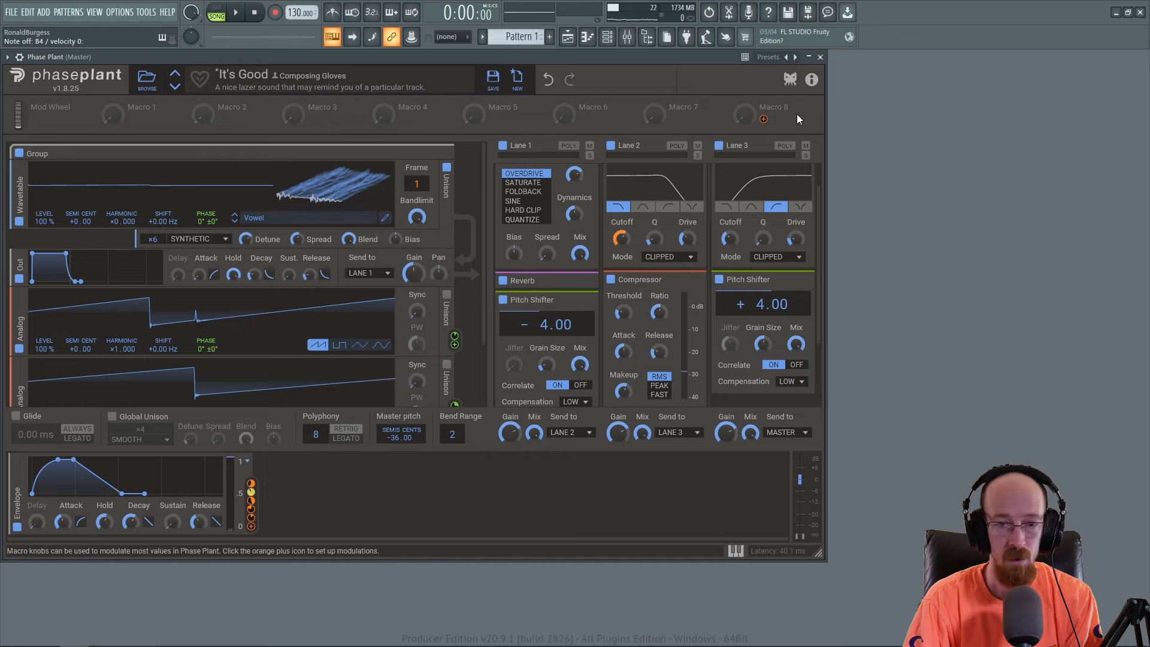
scroll(207, 216, "down", 1)
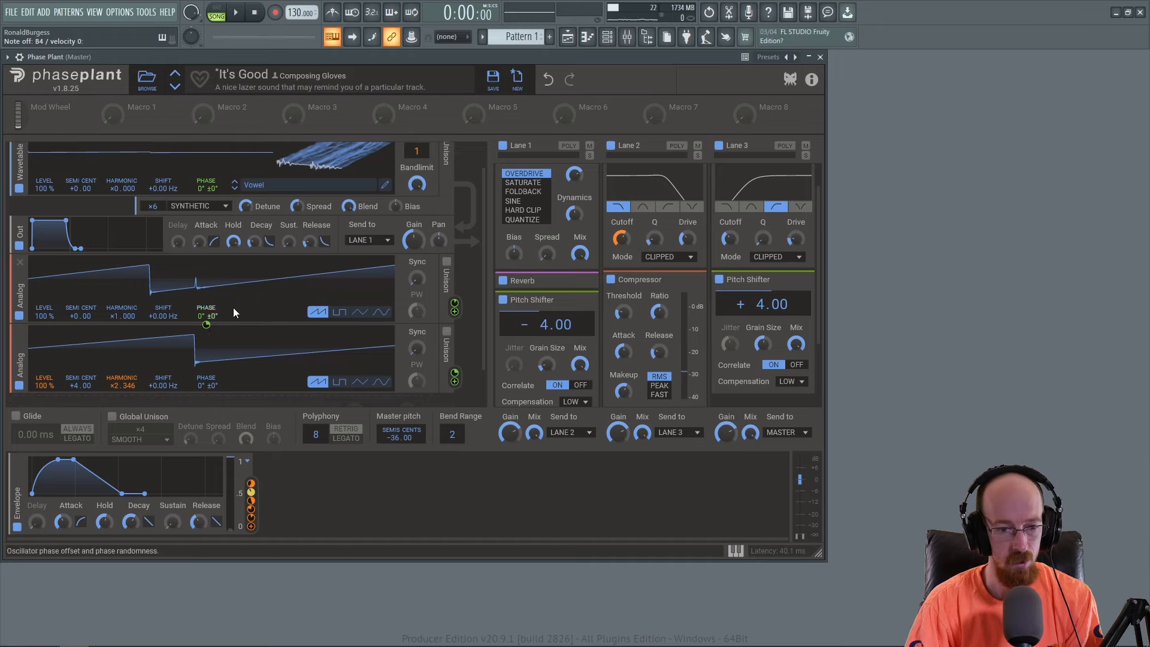
left_click(820, 57)
left_click(134, 201)
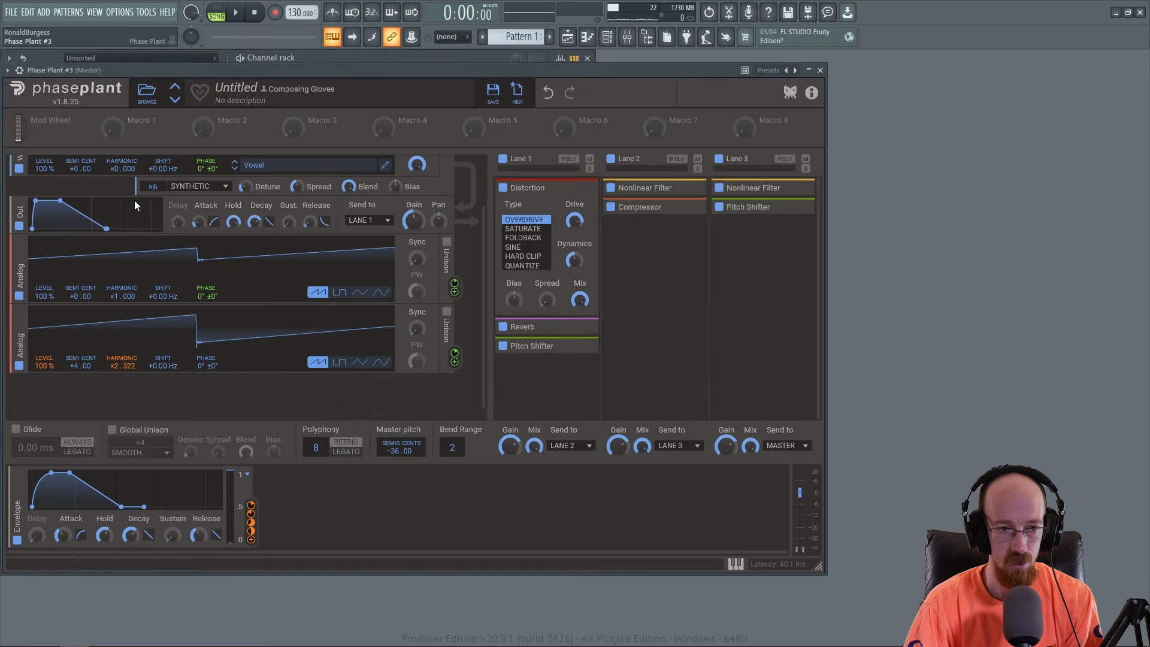
Set the phase modulation from the second Analog oscillator to the first to 25% and fine-tune the Vowel oscillator's phase modulation amount.
mouse_move(206, 306)
left_mouse_down()
mouse_move(206, 288)
mouse_move(206, 300)
left_mouse_up()
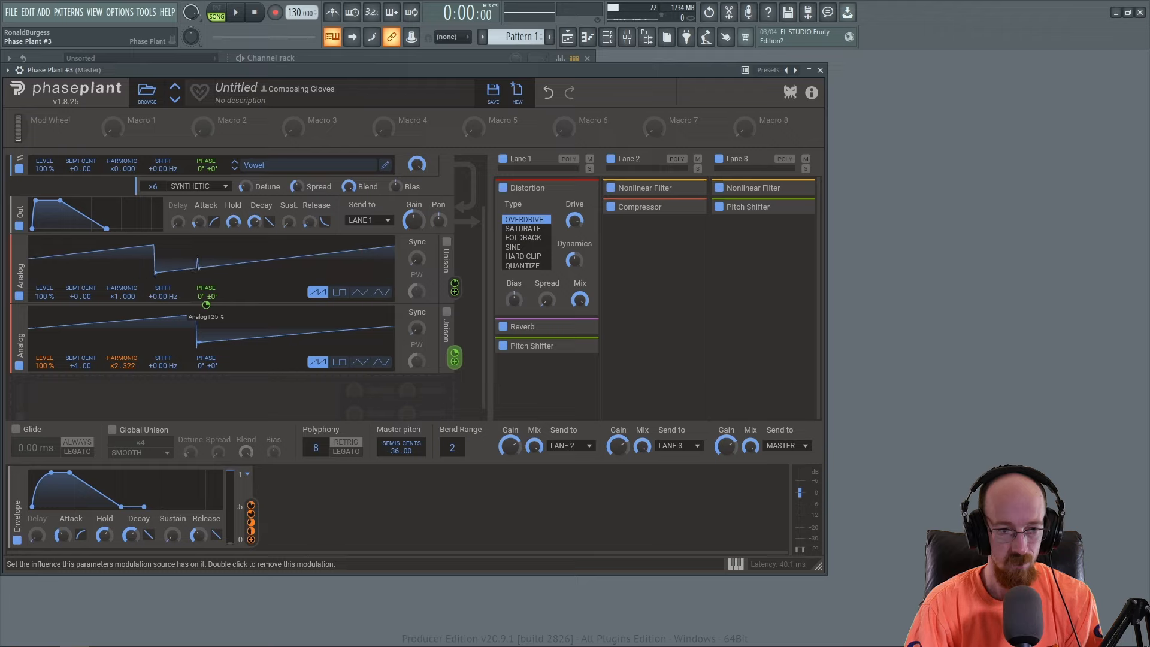
left_click_drag(205, 178, 206, 175)
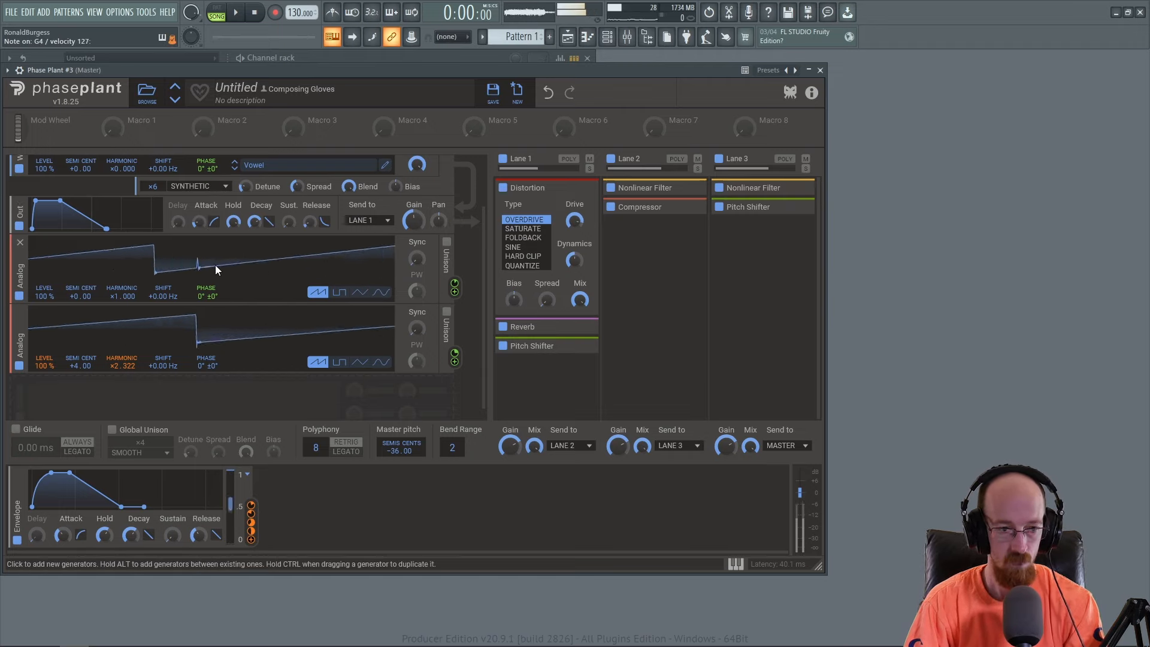
left_click_drag(206, 305, 206, 305)
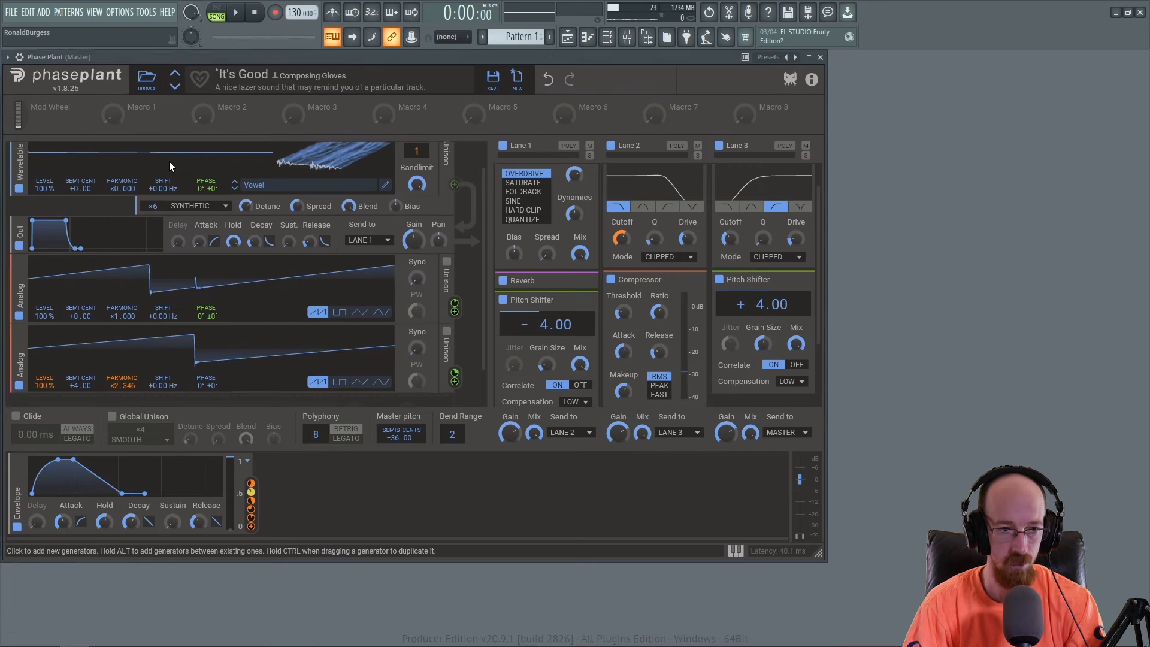
Arrange the original "It's Good" patch and Phase Plant #3 side by side and compare their oscillator settings.
left_click_drag(243, 52, 806, 55)
left_click(128, 173)
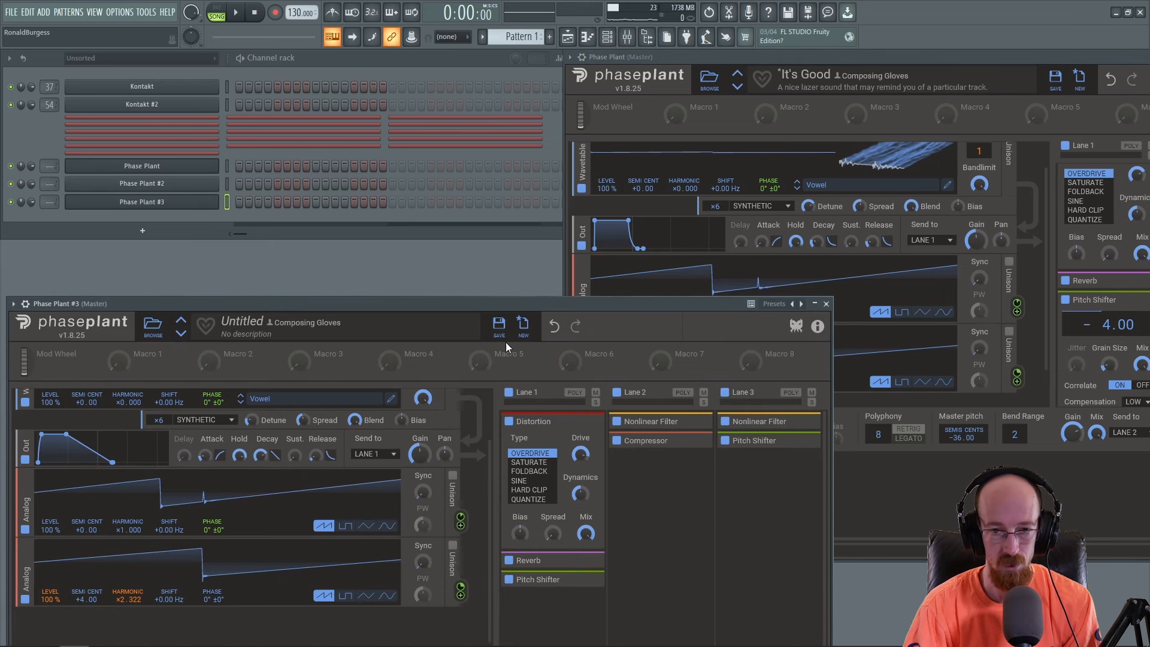
left_click_drag(506, 308, 496, 72)
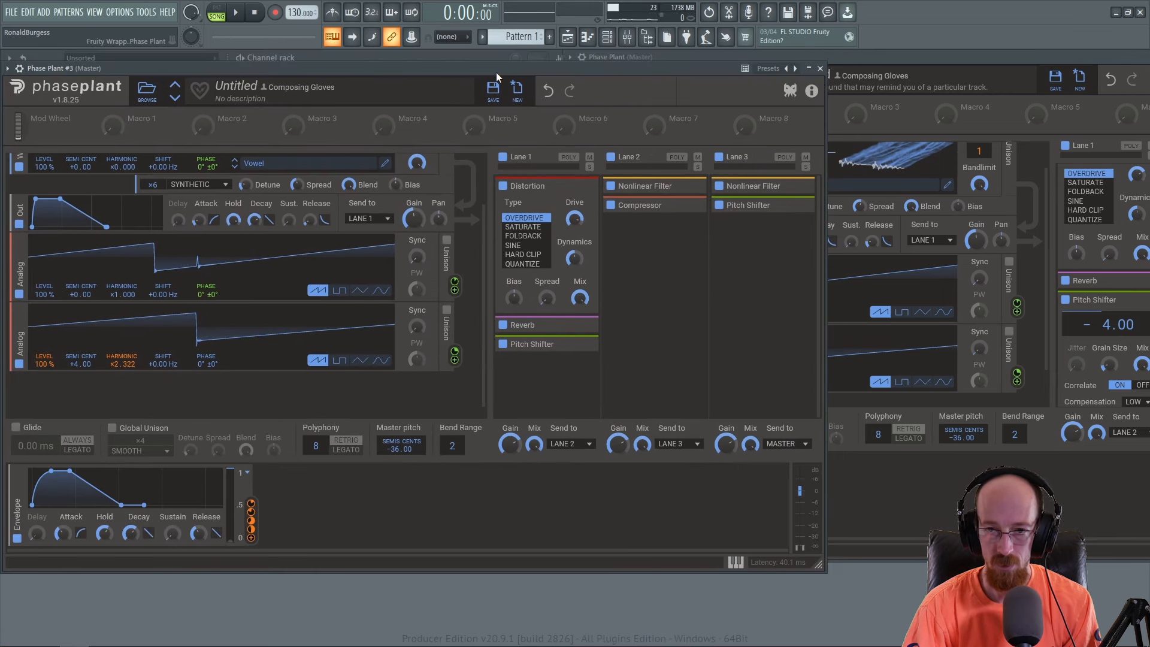
left_click(933, 70)
left_click_drag(752, 320, 771, 192)
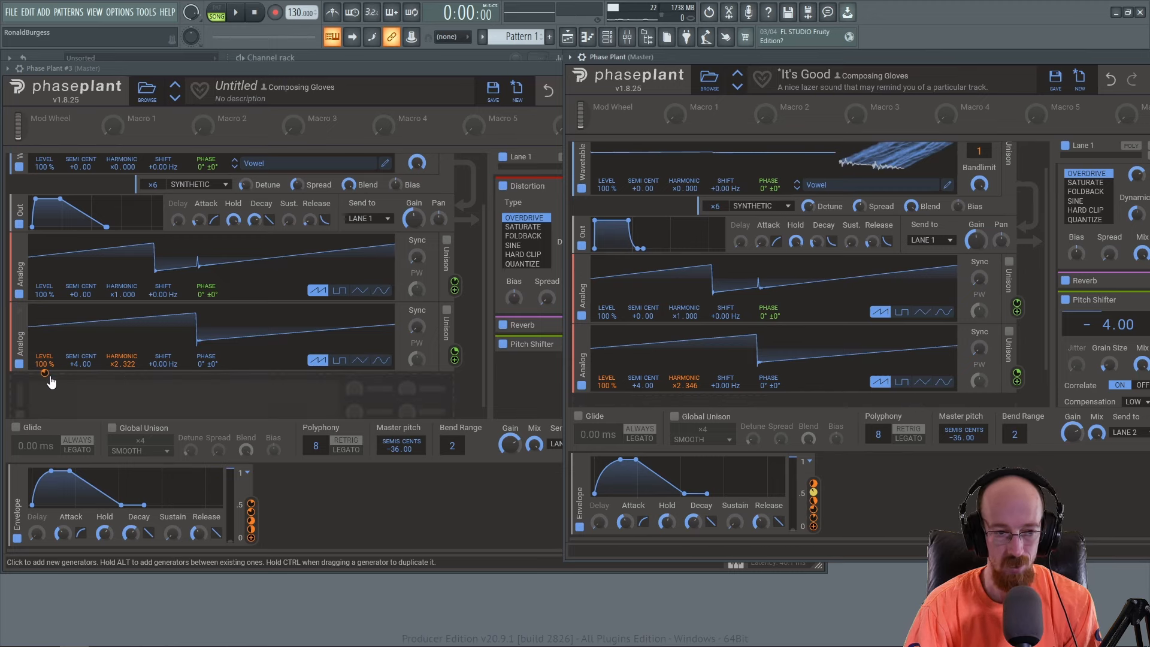
Try other harmonic multipliers on the second Analog oscillator, undo them, and readjust the phase modulation amount on the first Analog.
left_click(131, 366)
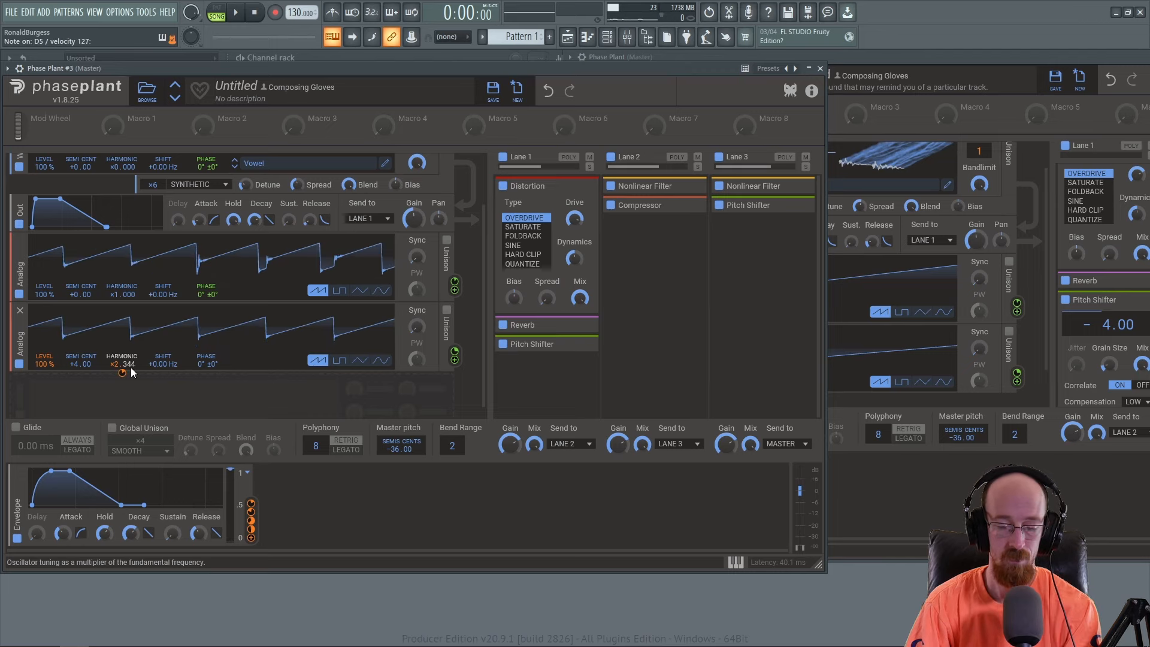
left_click_drag(128, 366, 128, 368)
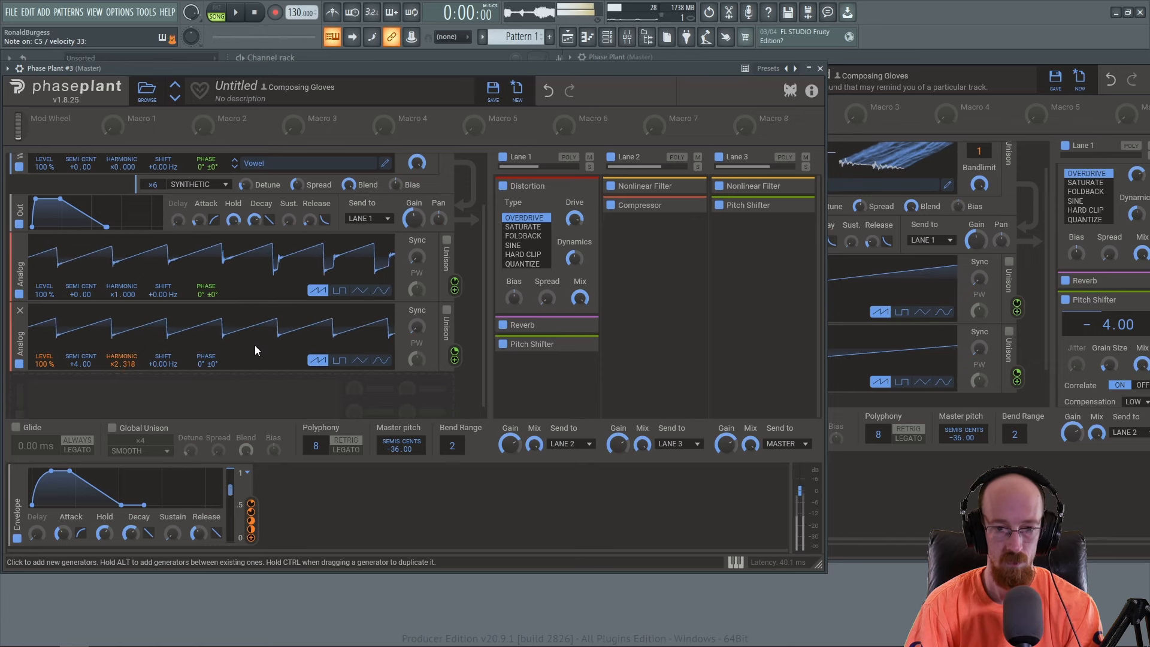
left_click(550, 92)
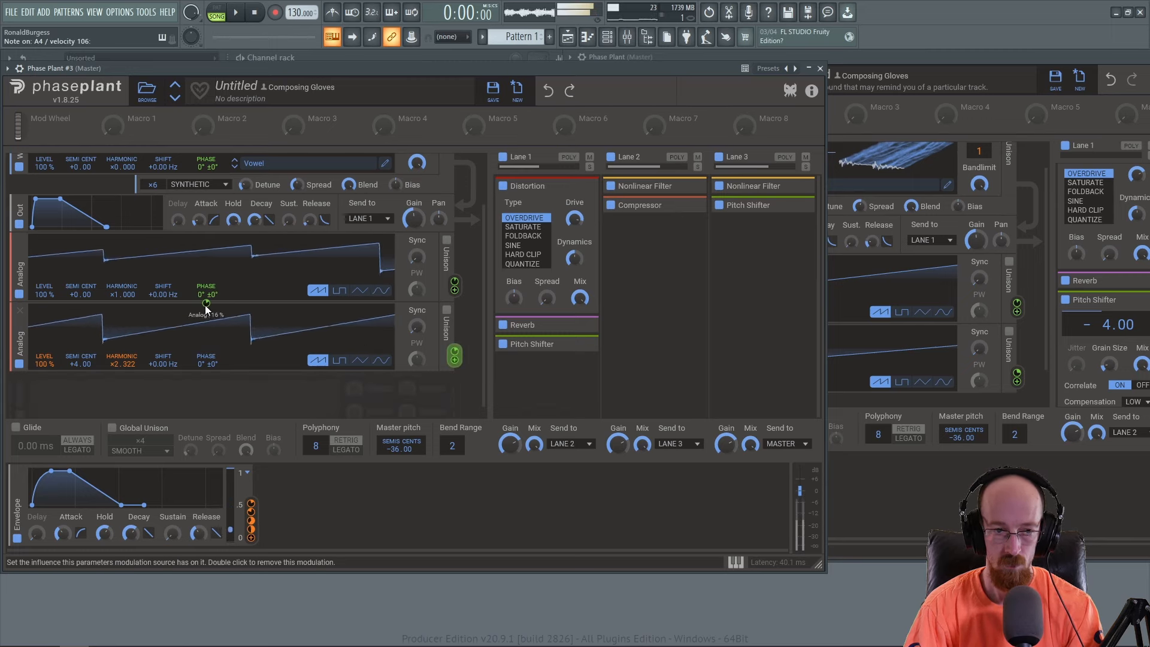
left_click_drag(205, 305, 205, 301)
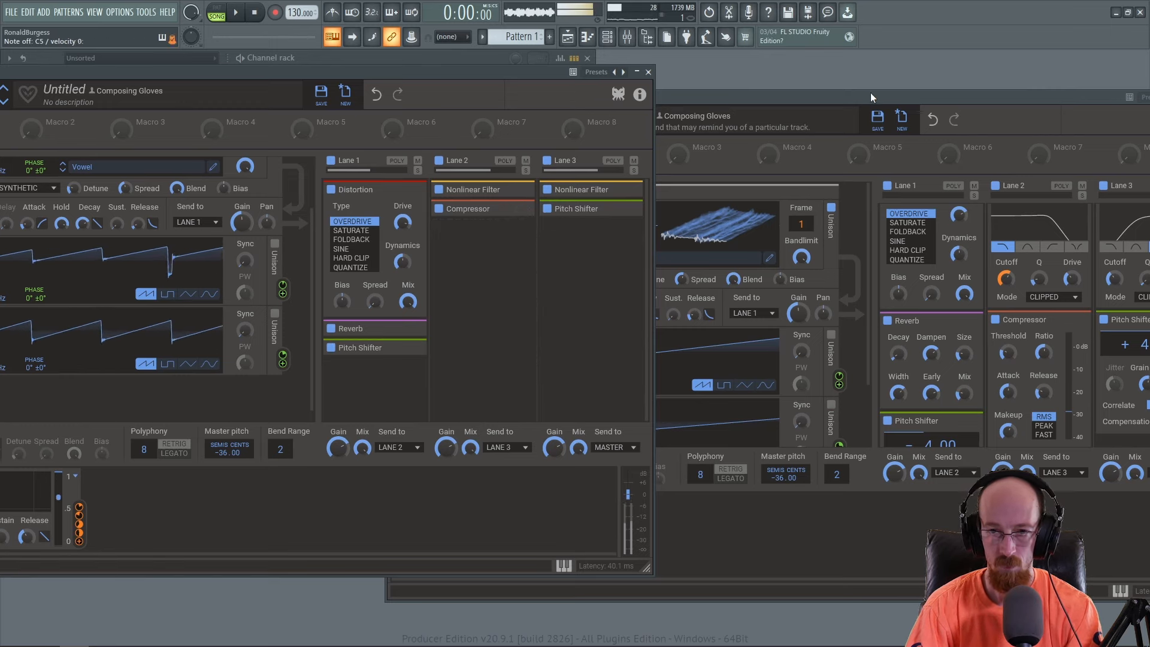
Close the side-by-side Phase Plant windows and reopen only the original "It's Good" patch.
left_click_drag(868, 93, 752, 91)
left_click(1083, 96)
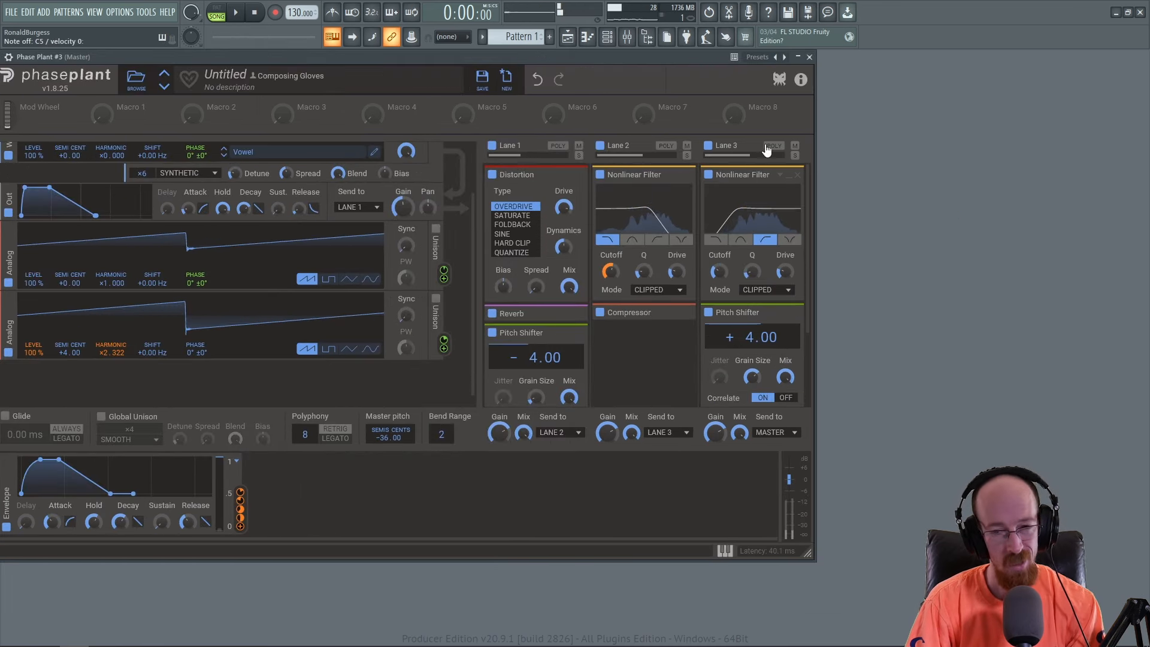
left_click(810, 57)
left_click(190, 169)
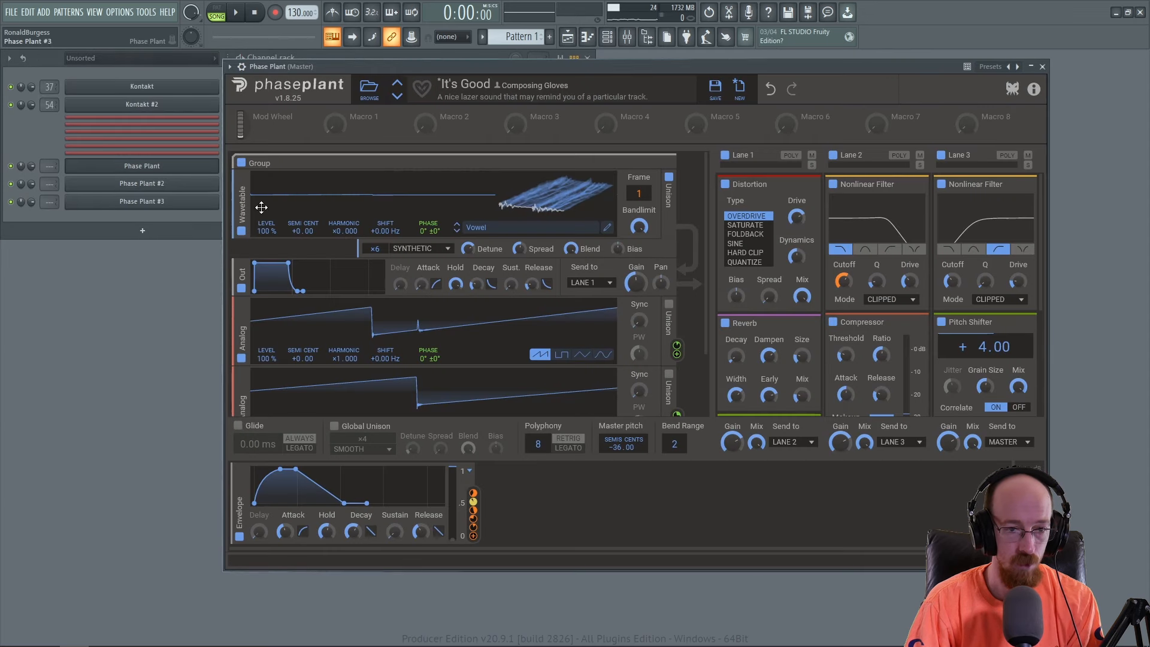
left_click_drag(515, 69, 311, 61)
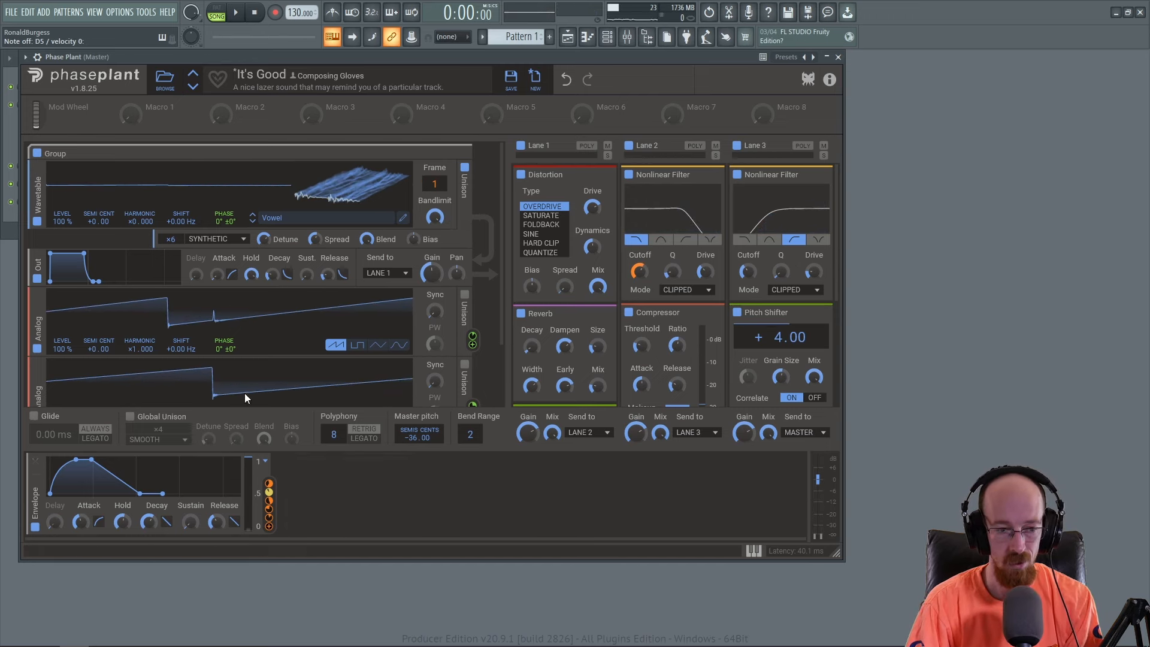
Examine the original patch's effect lanes, oscillators, output envelope and modulation envelope.
scroll(244, 393, "down", 1)
scroll(659, 366, "down", 3)
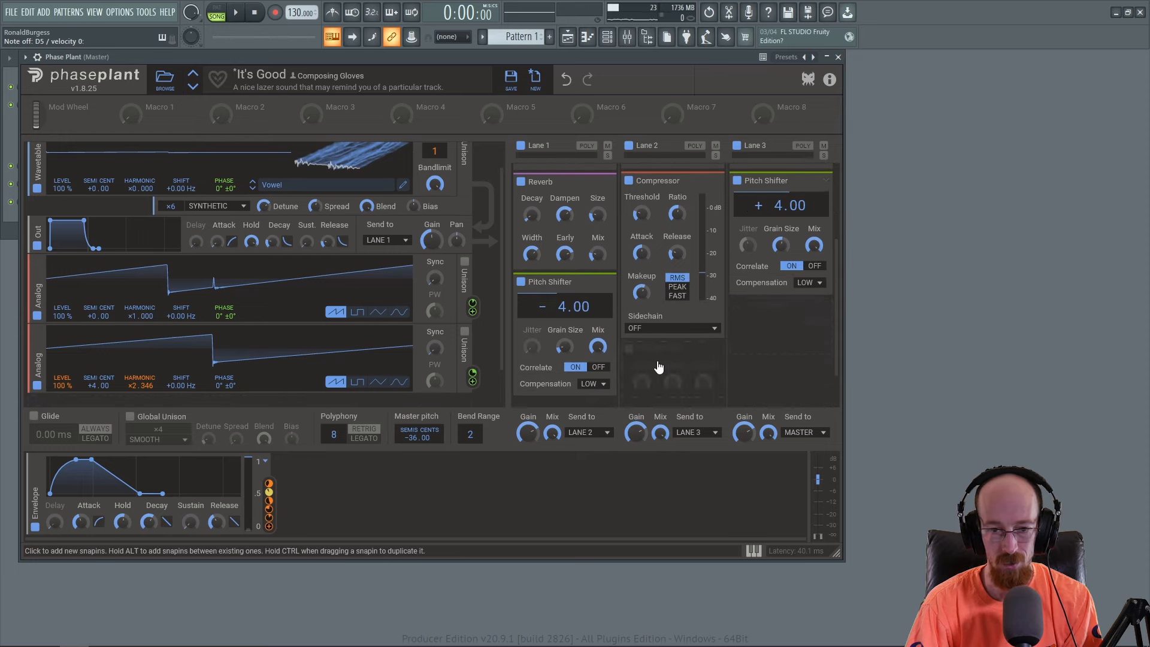
scroll(678, 301, "up", 1)
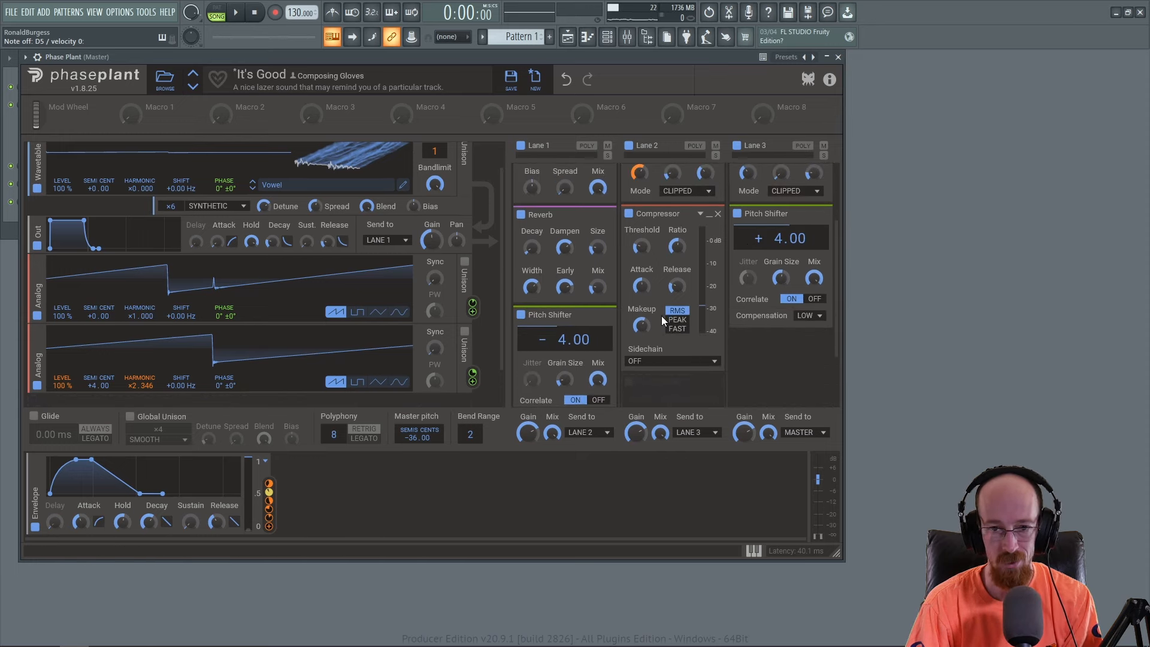
scroll(663, 320, "up", 3)
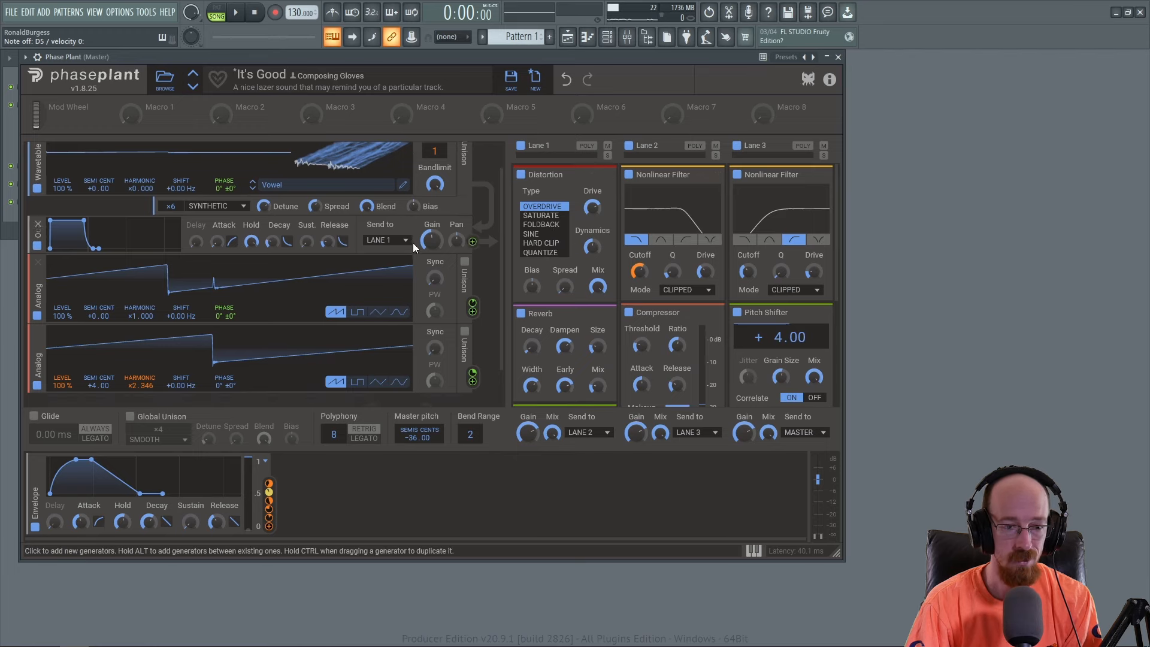
scroll(418, 250, "up", 1)
mouse_move(227, 237)
mouse_move(225, 358)
scroll(241, 308, "down", 2)
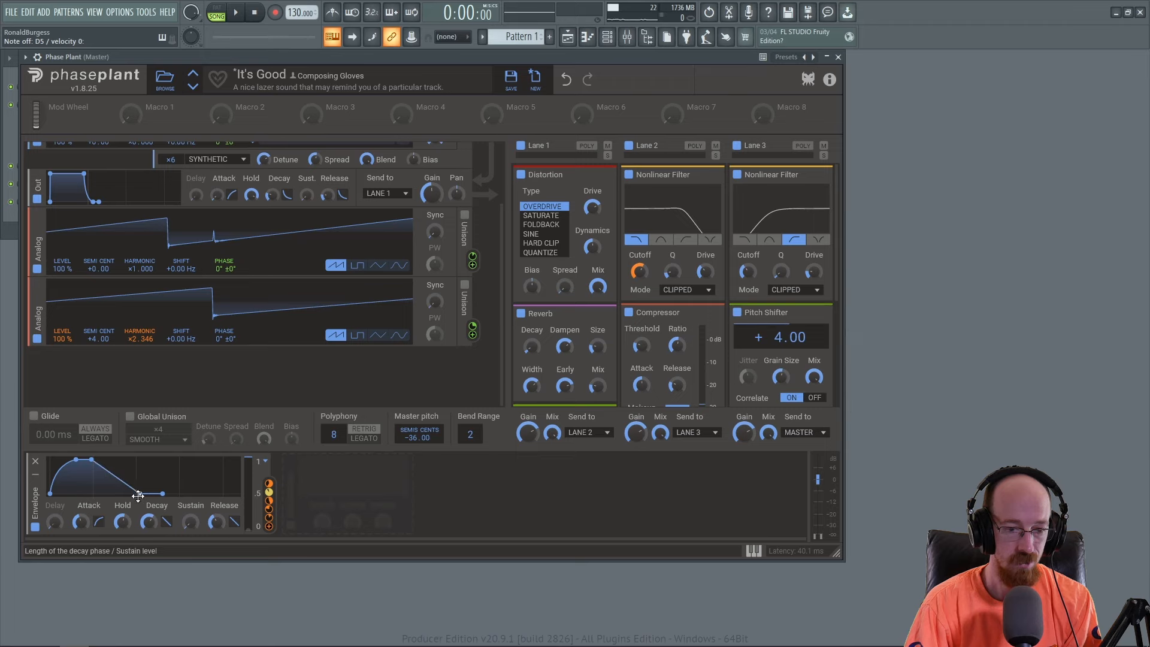
scroll(405, 311, "up", 2)
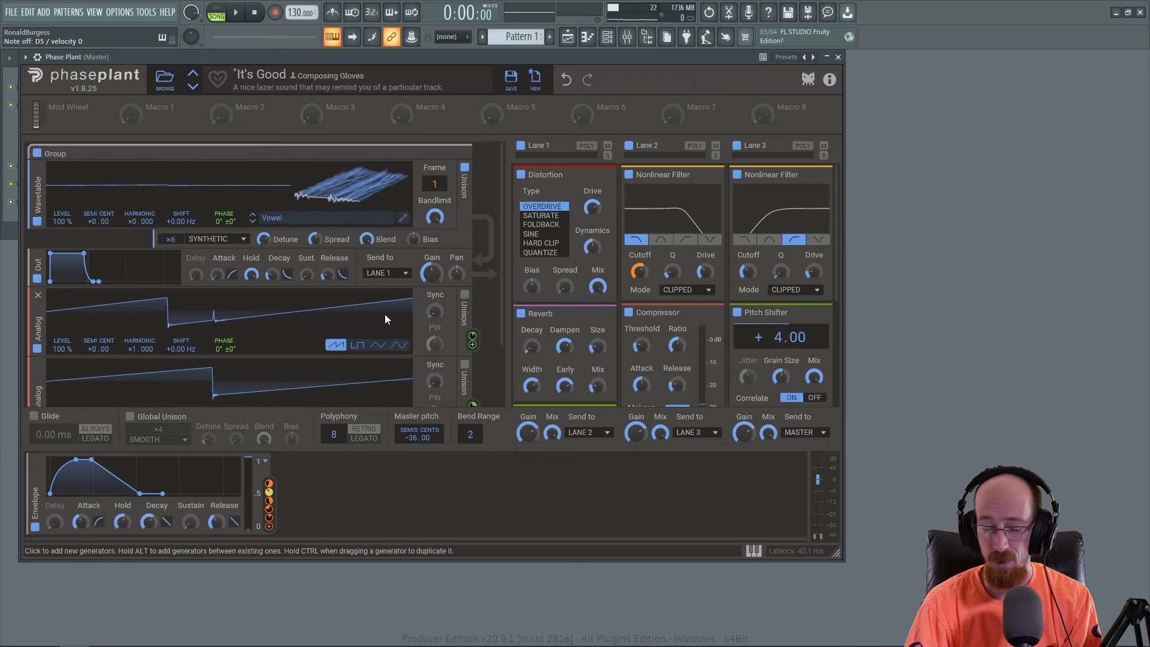
Return to Phase Plant #3 and fine-tune the second Analog oscillator's modulation of the first Analog's phase to 25%.
left_click(838, 57)
left_click(200, 203)
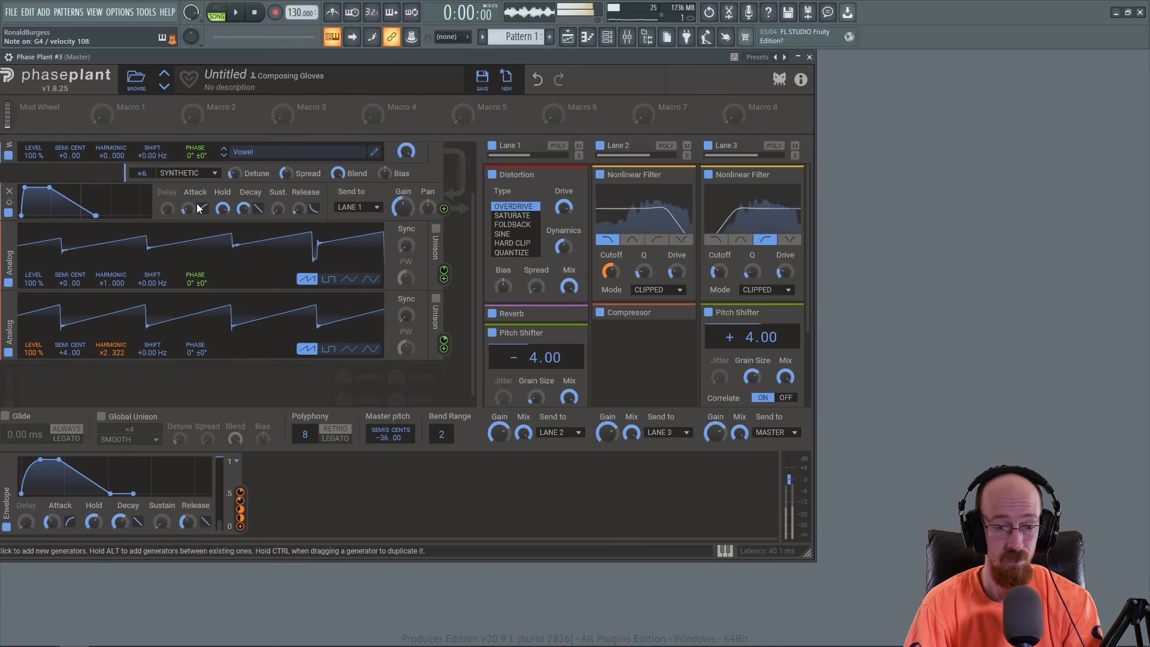
scroll(465, 278, "up", 2)
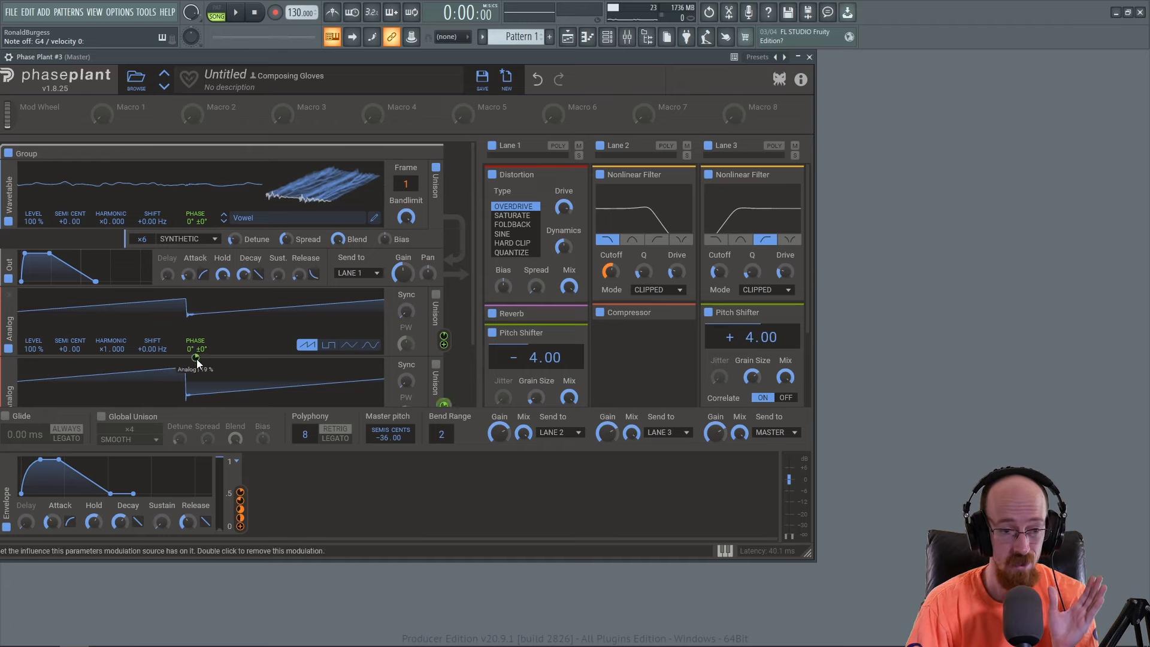
mouse_move(195, 357)
left_mouse_down()
mouse_move(196, 345)
mouse_move(195, 355)
left_mouse_up()
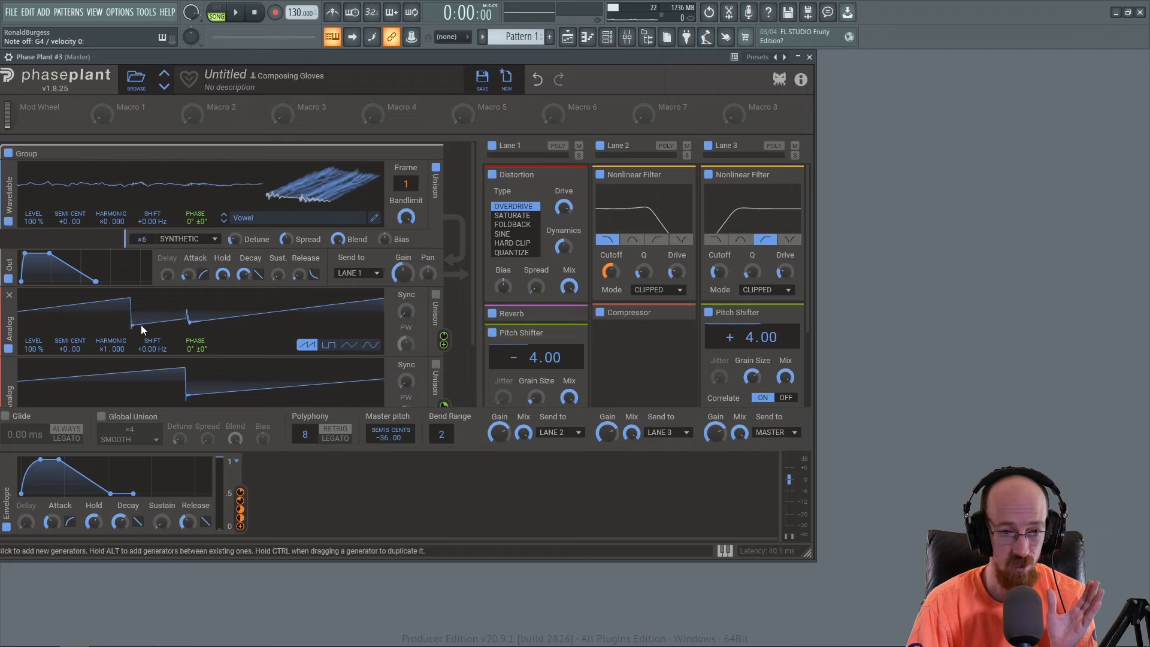
left_click_drag(196, 357, 195, 348)
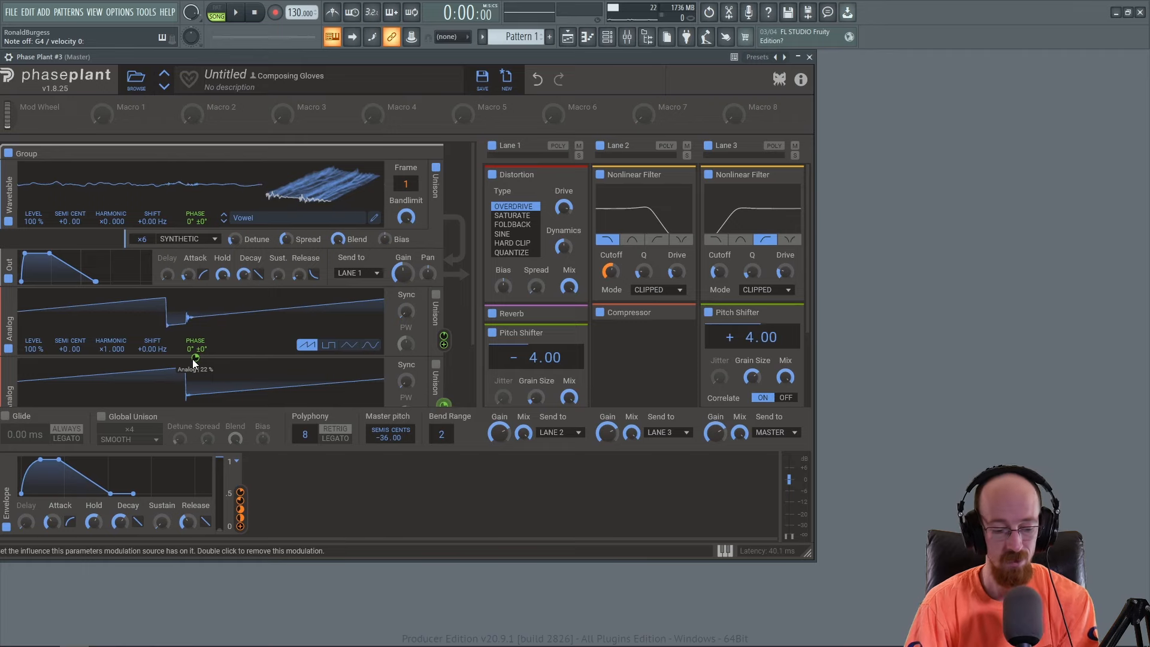
left_click_drag(196, 358, 195, 358)
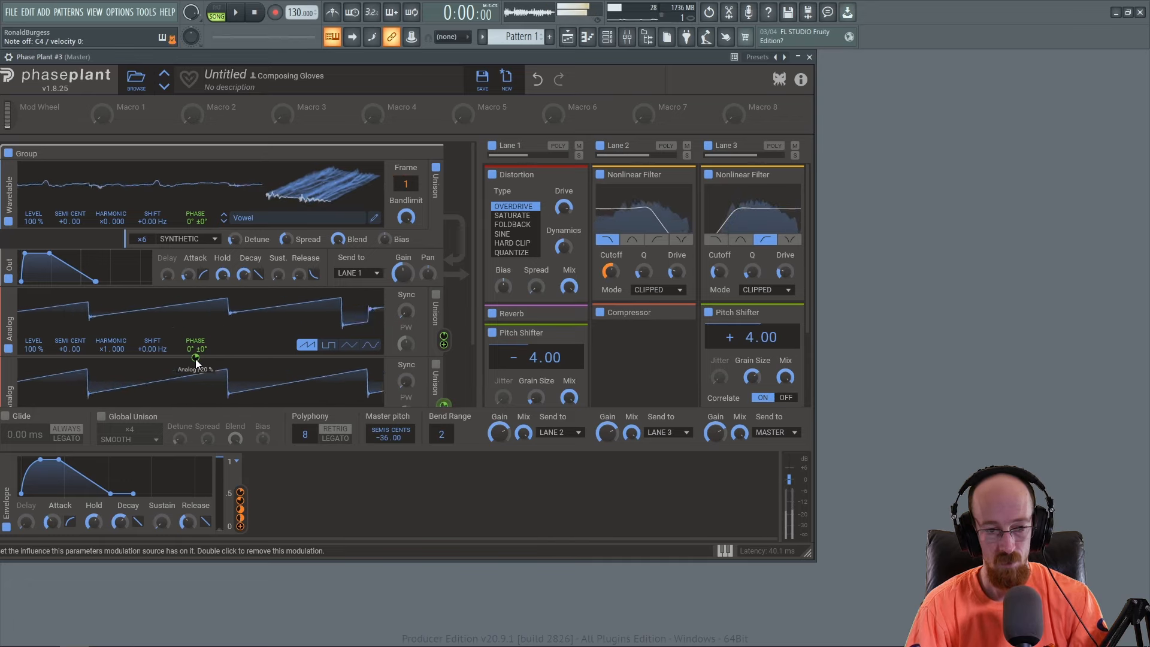
left_click_drag(195, 358, 196, 360)
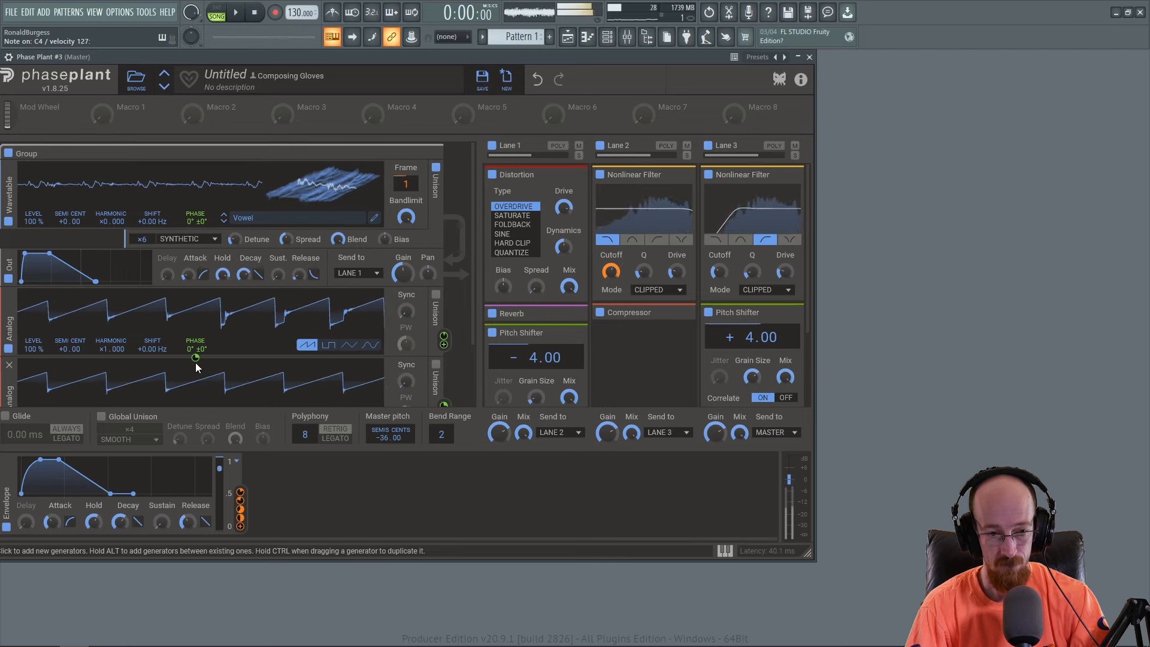
left_click_drag(195, 361, 196, 361)
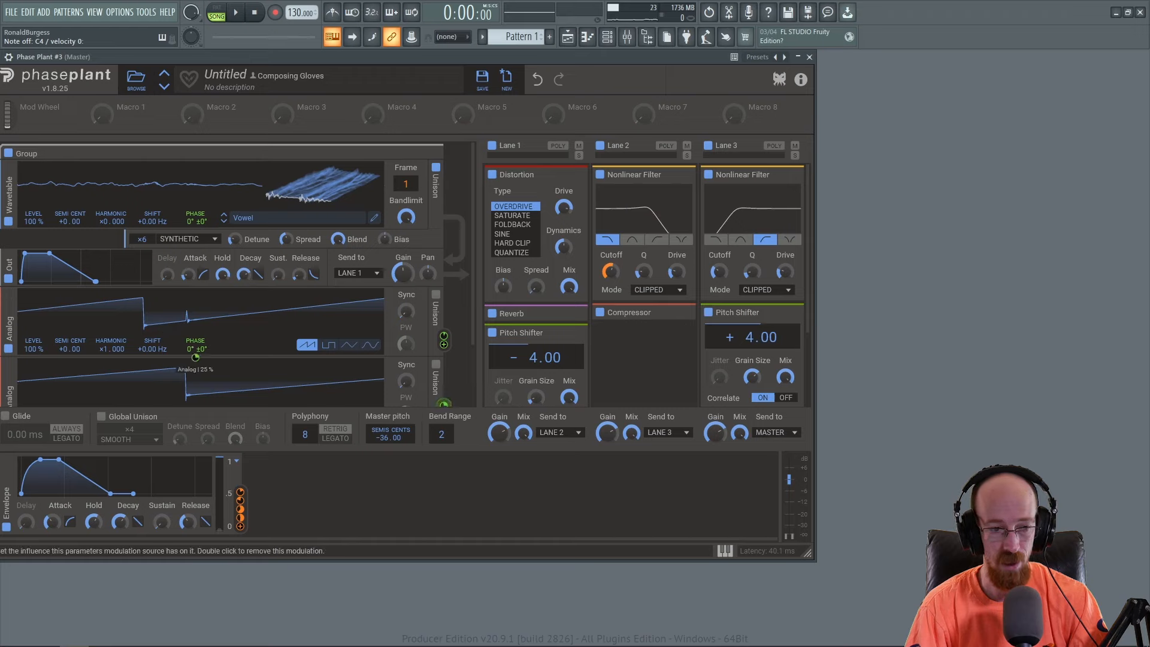
Close Phase Plant #3 and reopen the original "It's Good" patch to compare the sound.
scroll(262, 339, "down", 1)
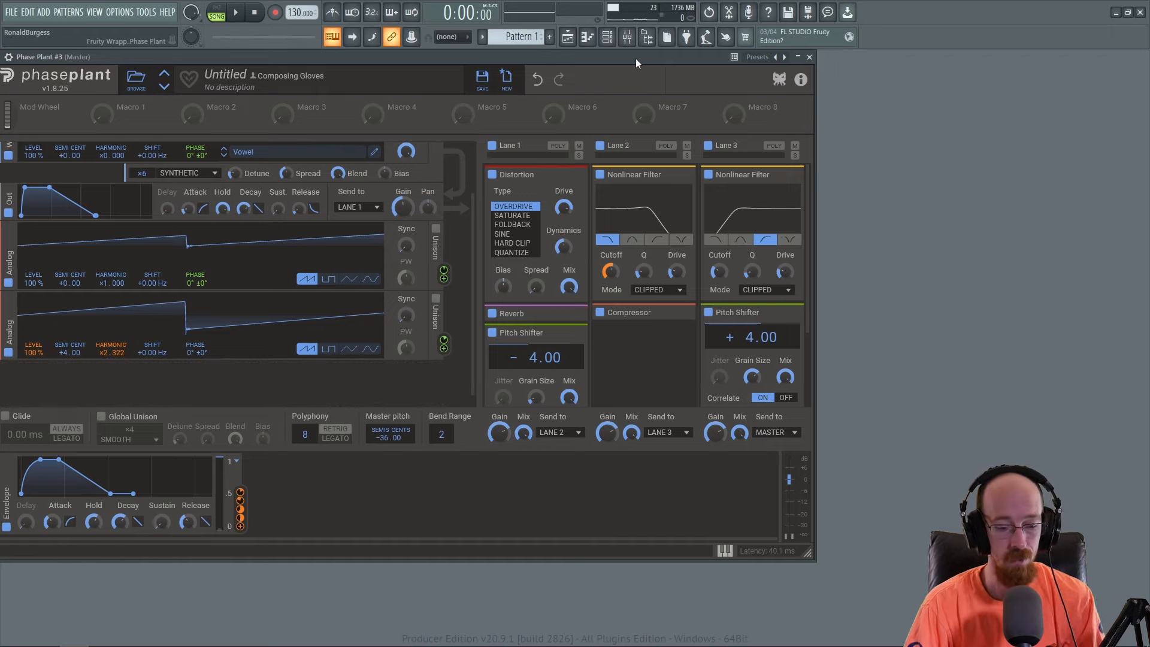
left_click(809, 57)
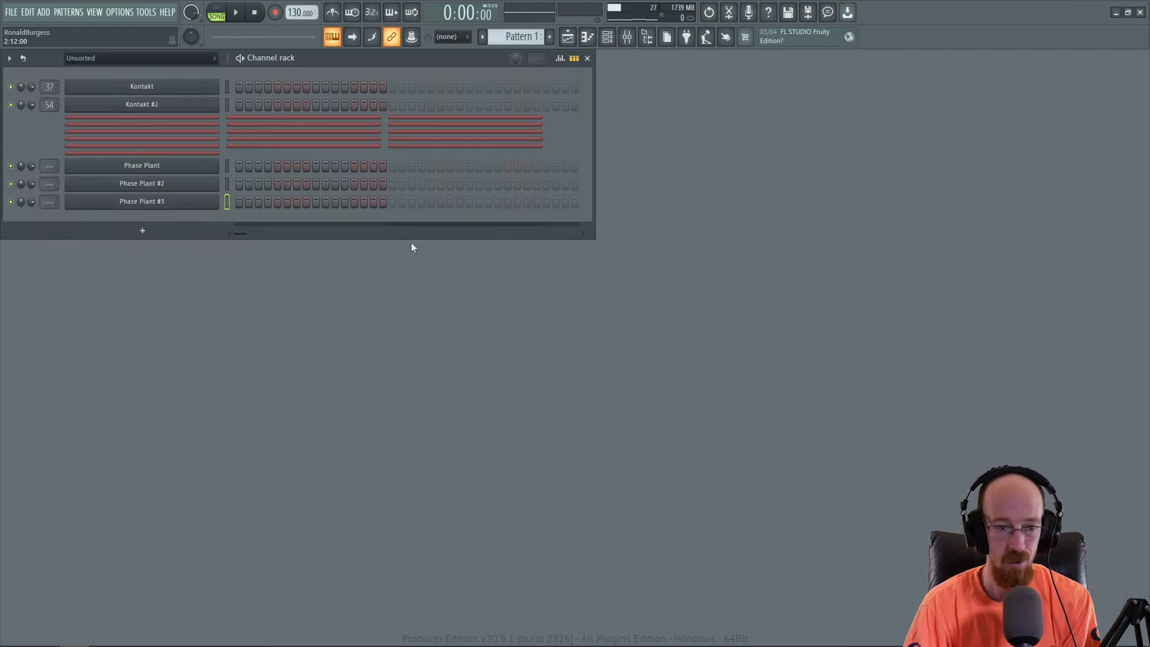
left_click(185, 182)
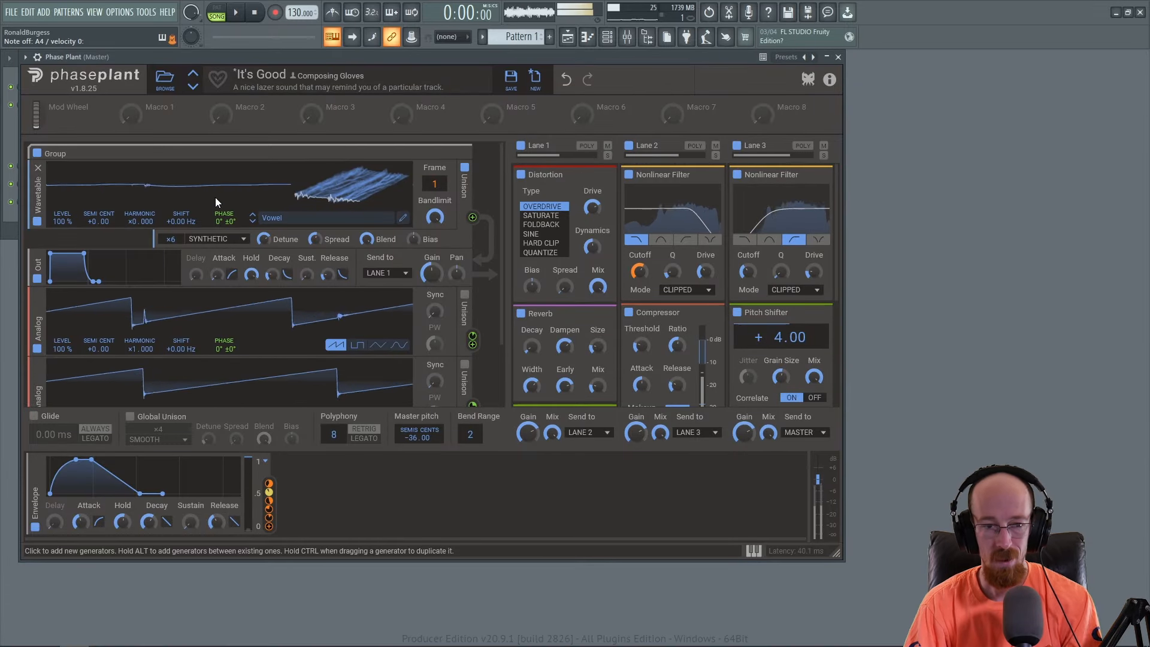